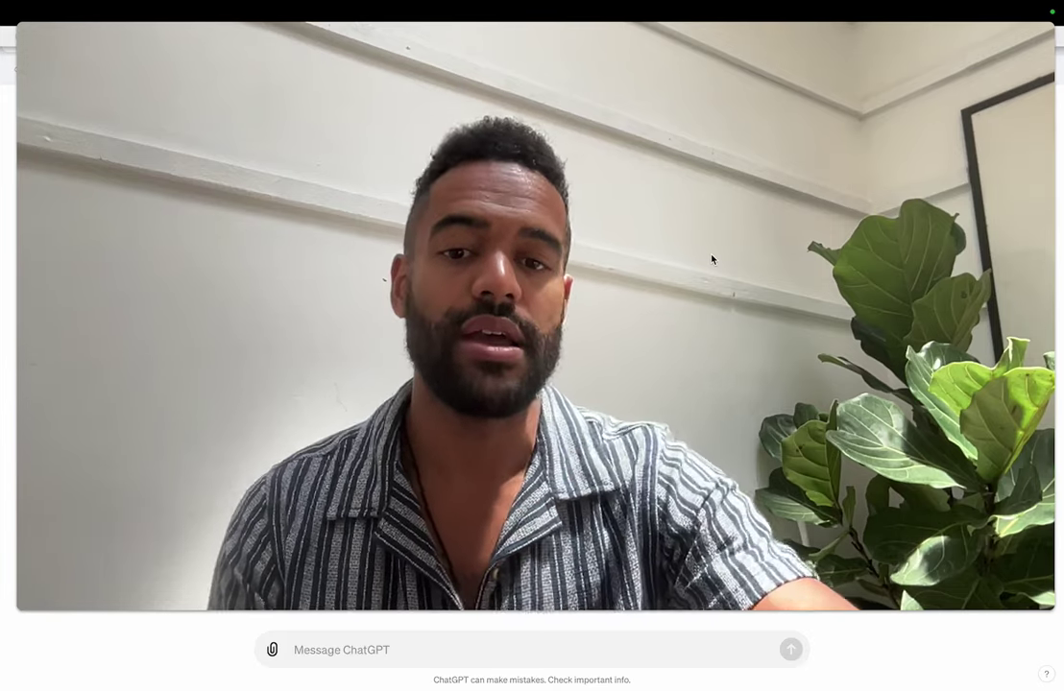
- Put the cursor in the empty Message ChatGPT box of a new 4o chat, ready for dictation
click(535, 611)
drag(177, 537, 907, 240)
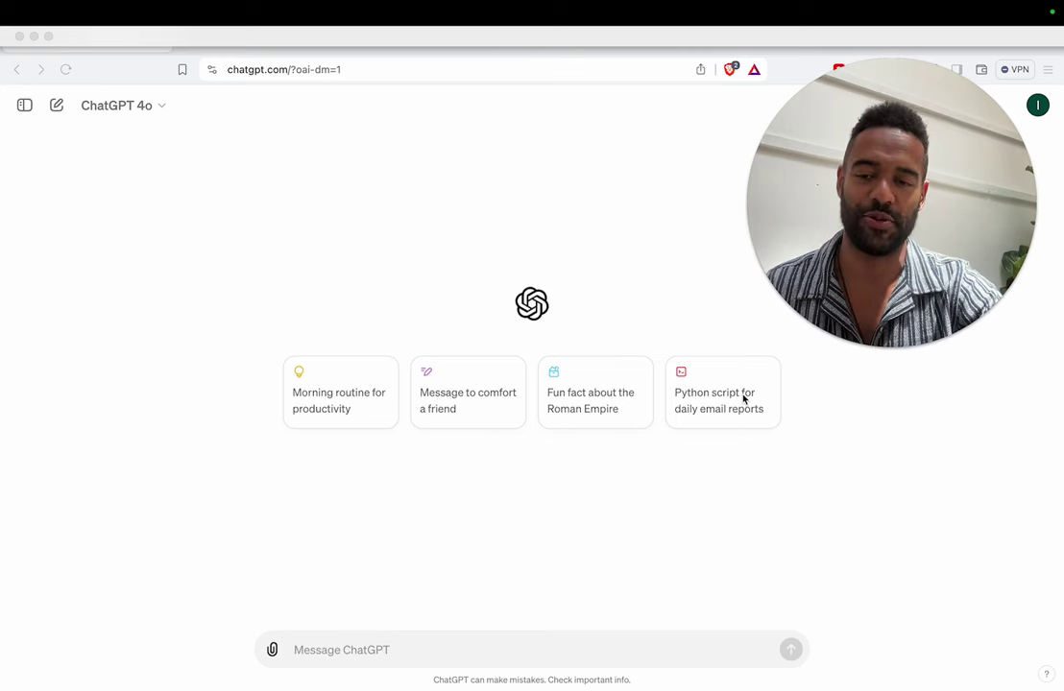
click(498, 645)
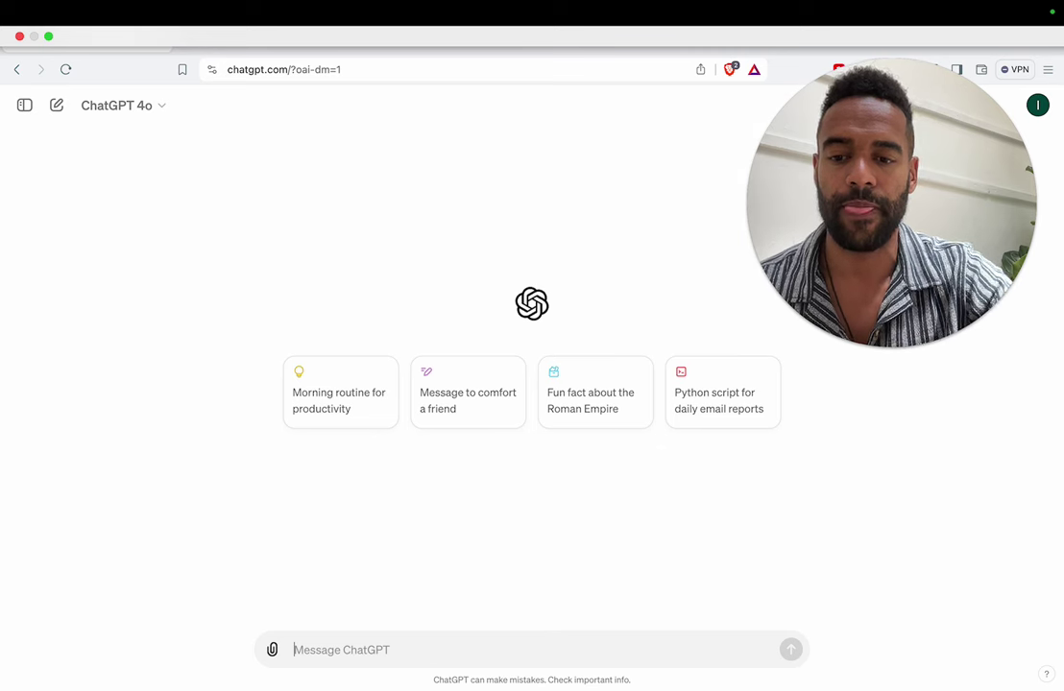
- Dictate 'I want to create a video for YouTube explaining how I use ChatGPT…', fixing 'Chaddy P'
key(fn)
key(fn)
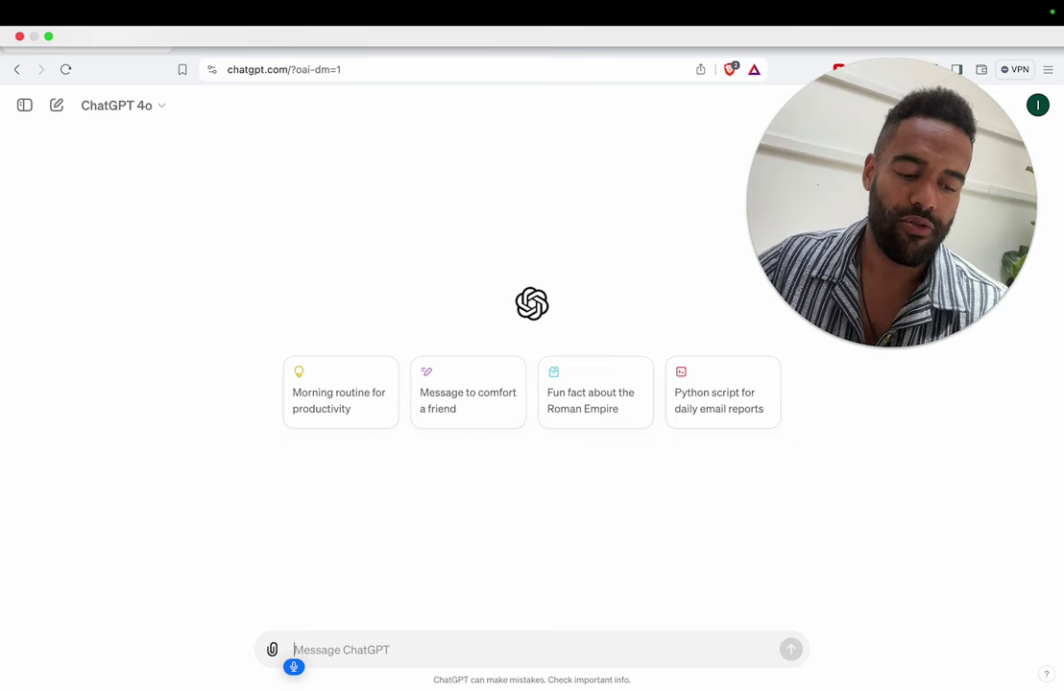
text(I want to)
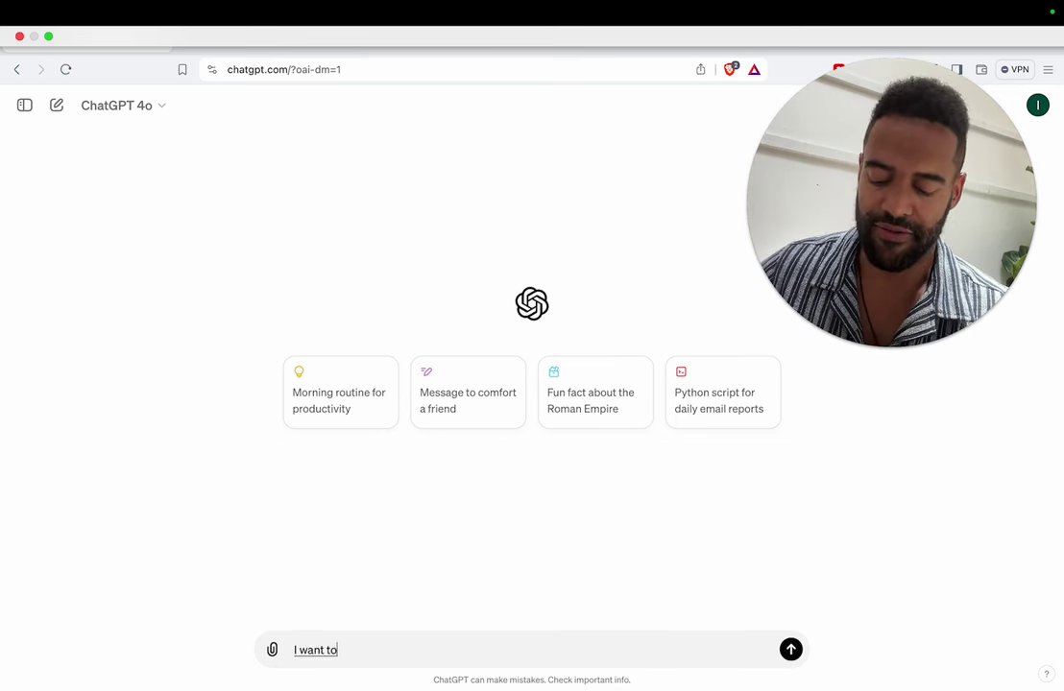
text( create a video for)
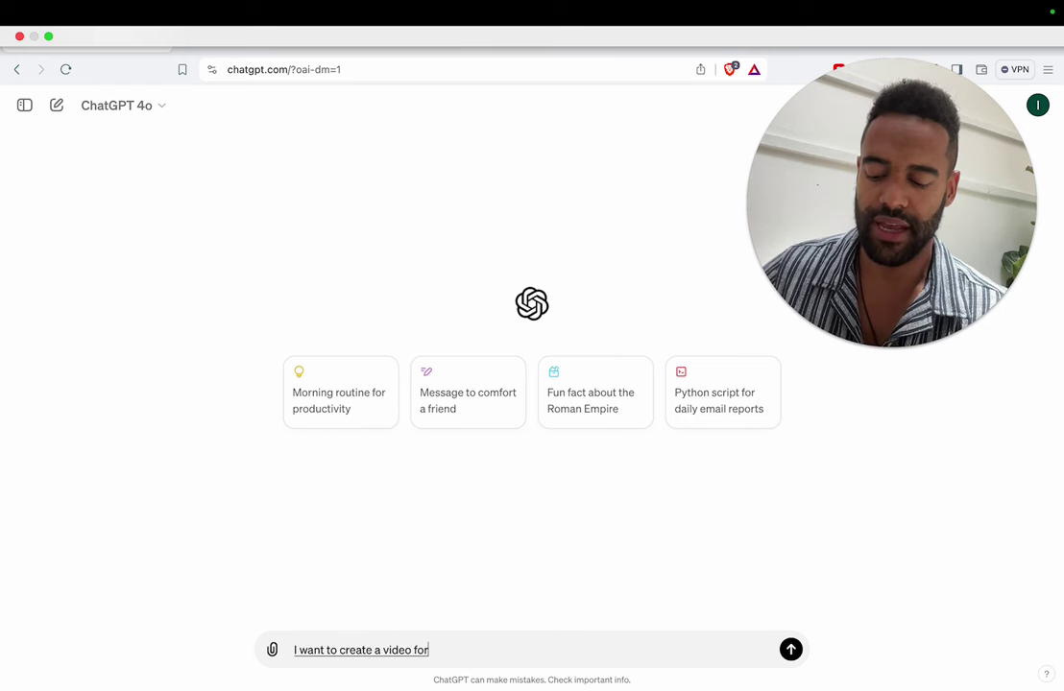
text( YouTube explaining how I)
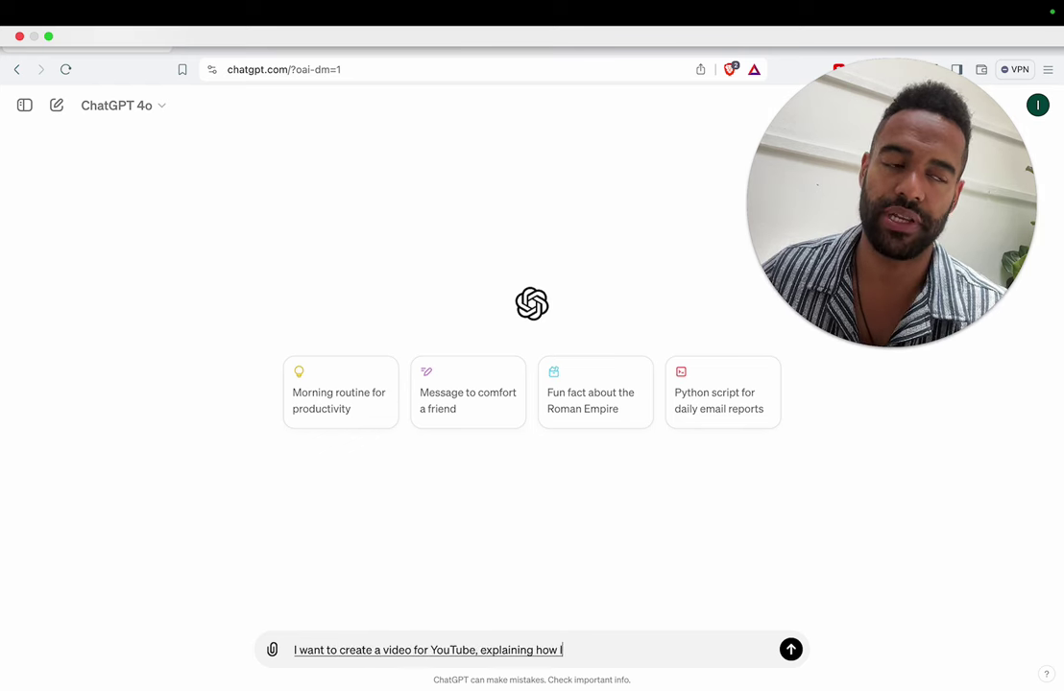
text( use ChatGPT in a un)
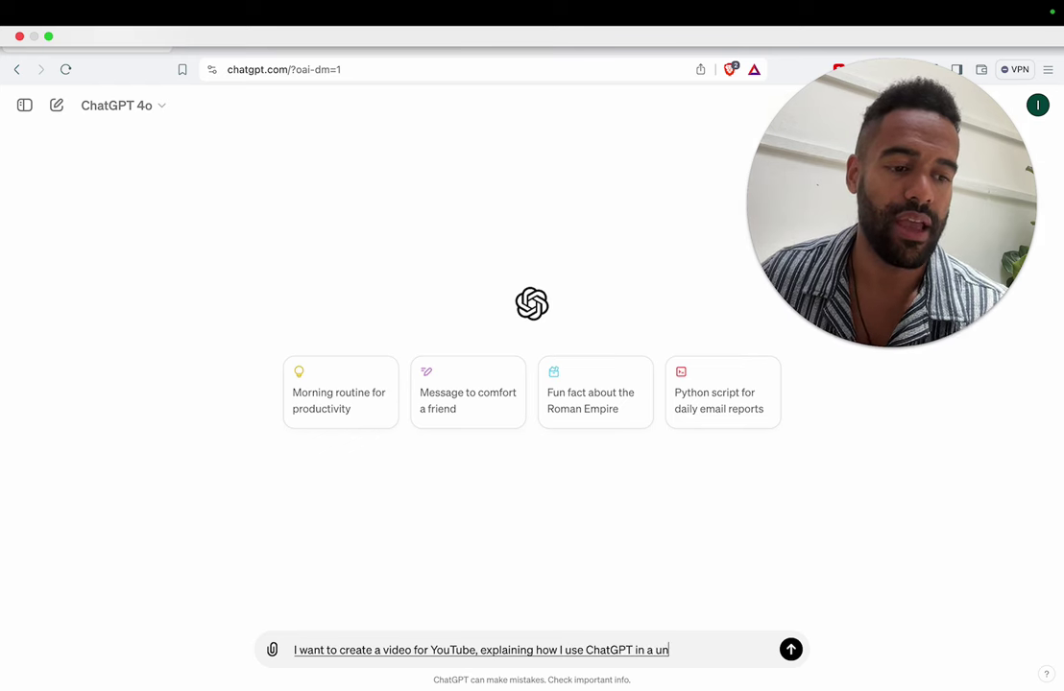
text(ique way, and)
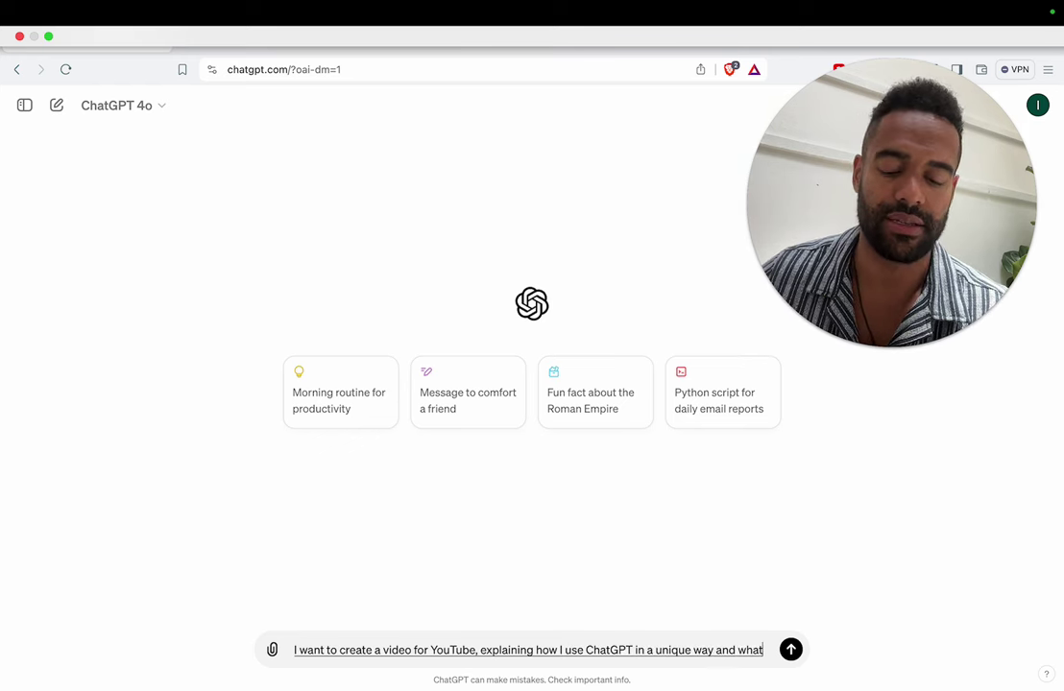
text( what that way is is whenever I)
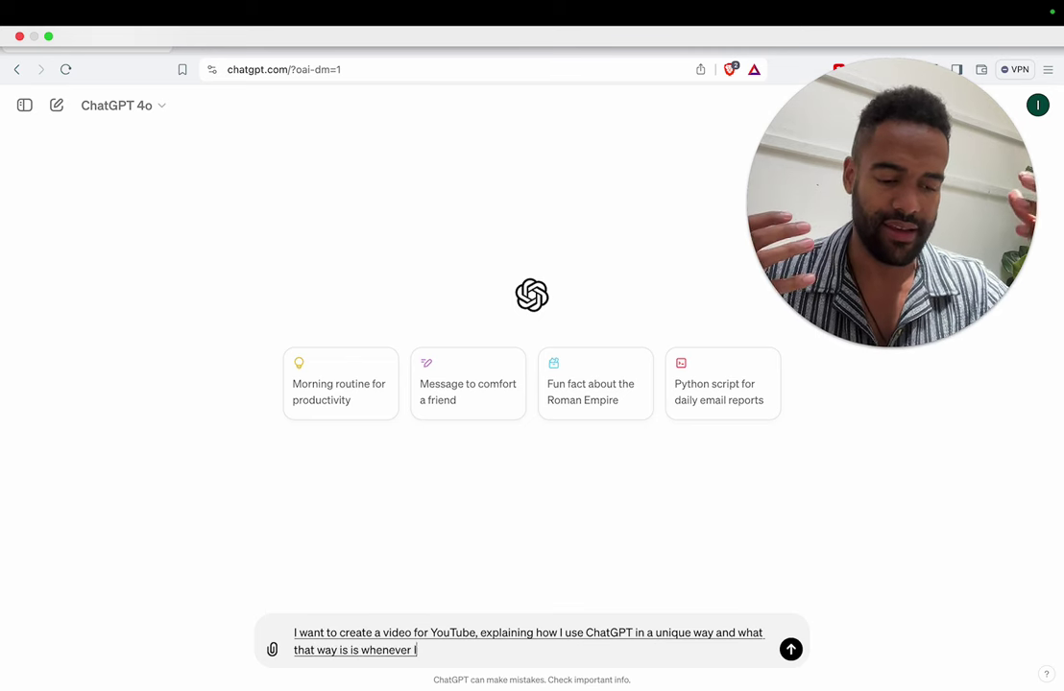
text( have an idea that I'm trying to think through or)
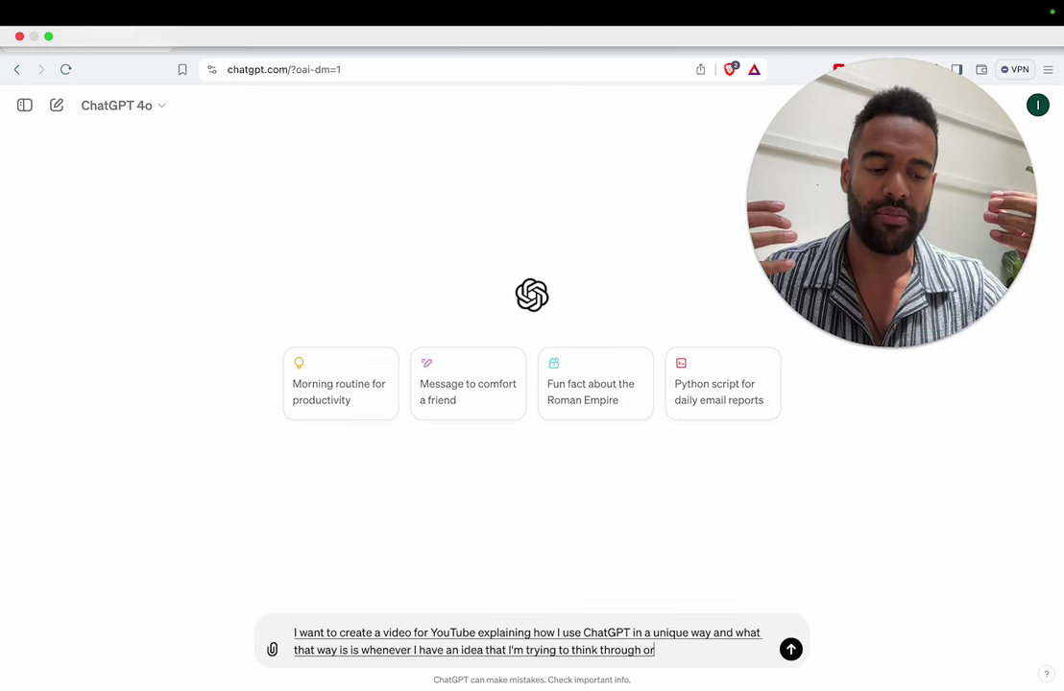
text( communicate because I'm a very di)
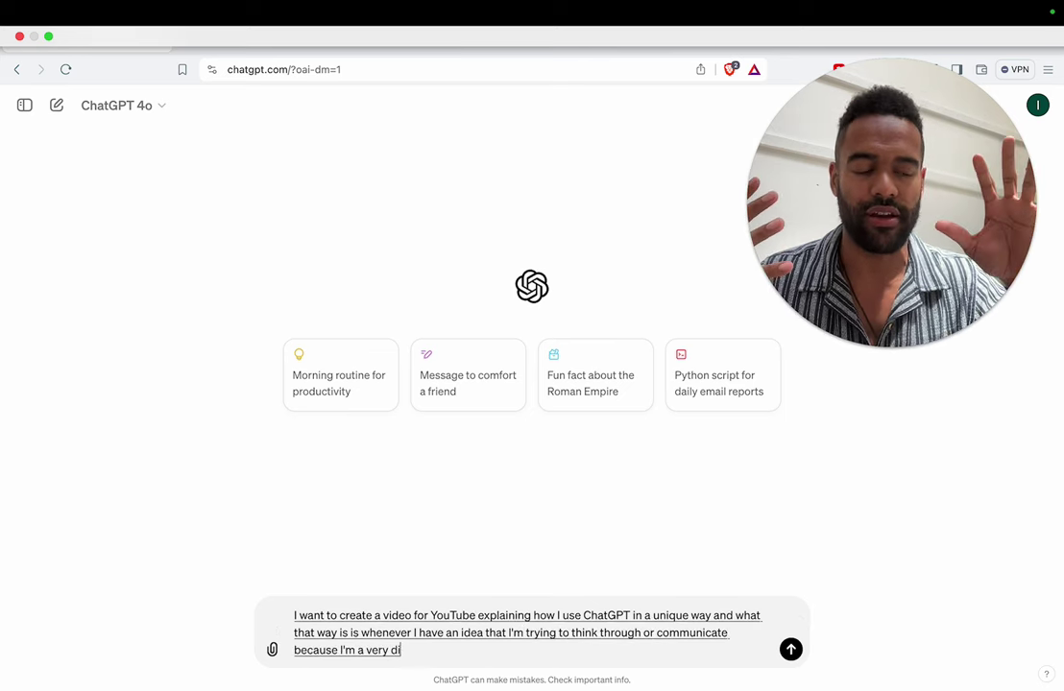
text(vergent thinker, and my intuition are kind of)
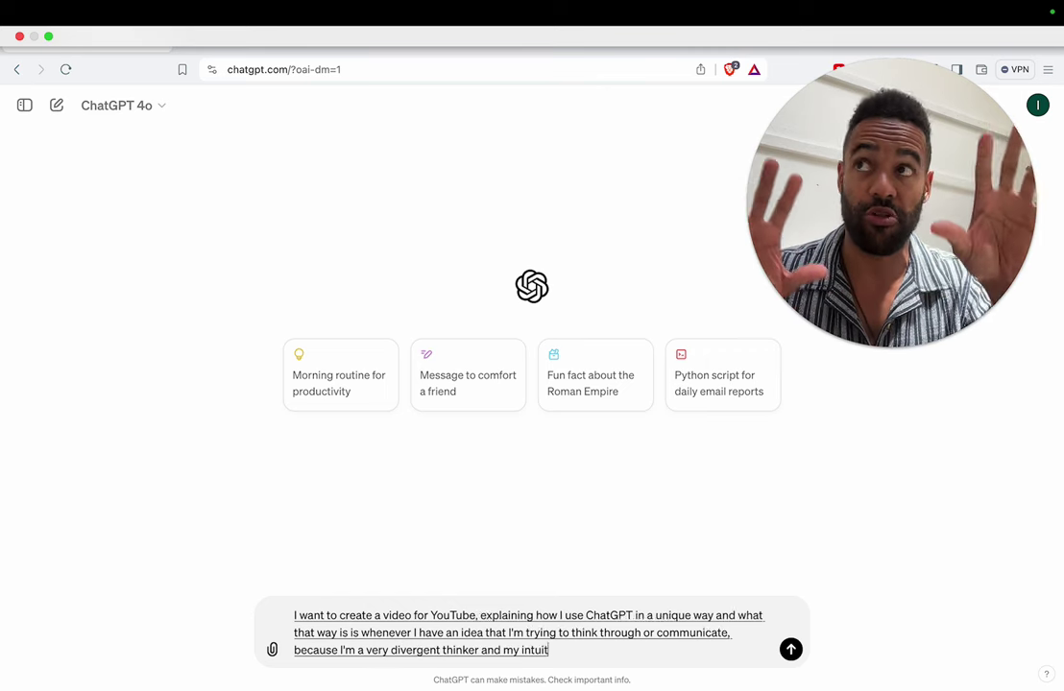
text( probing around)
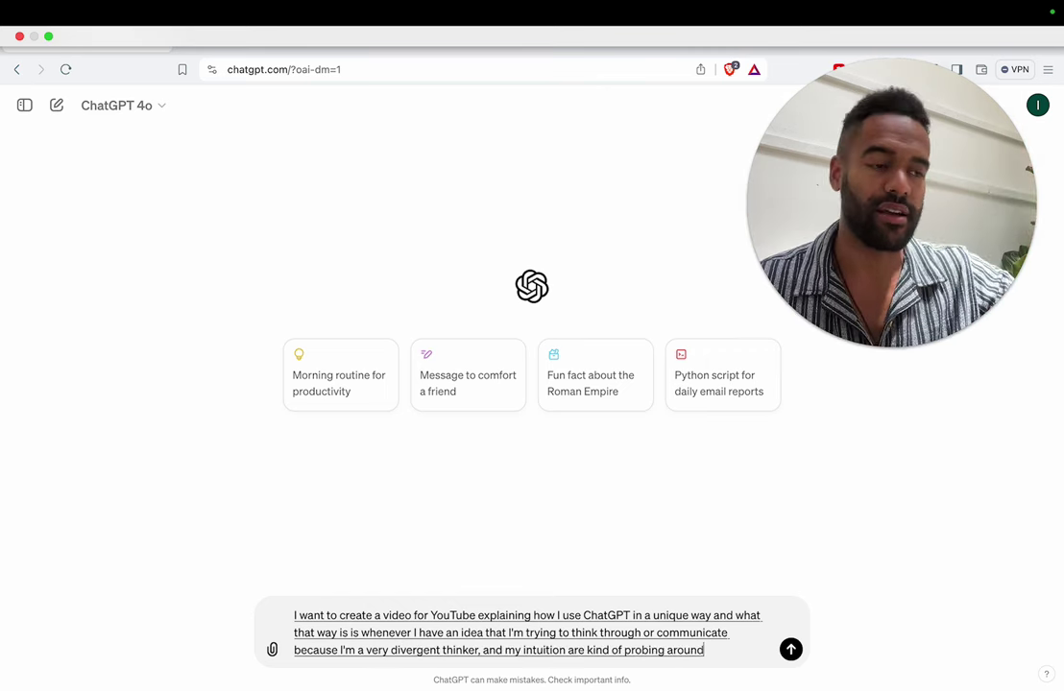
text( and)
text( connecting a bunch of different)
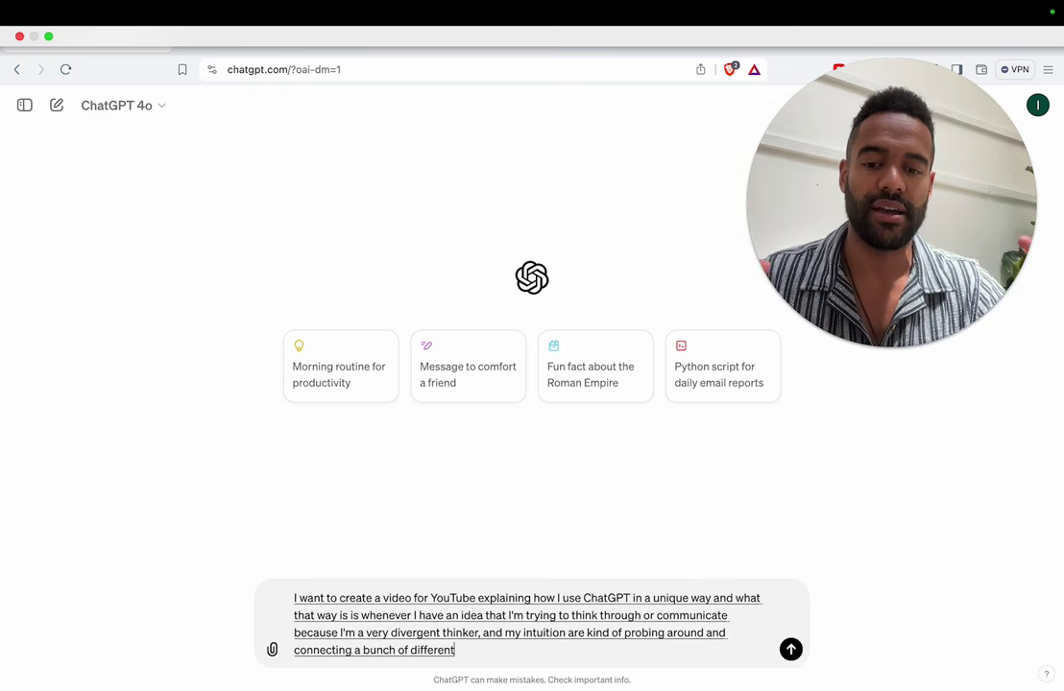
text( dots. I'll get lost in)
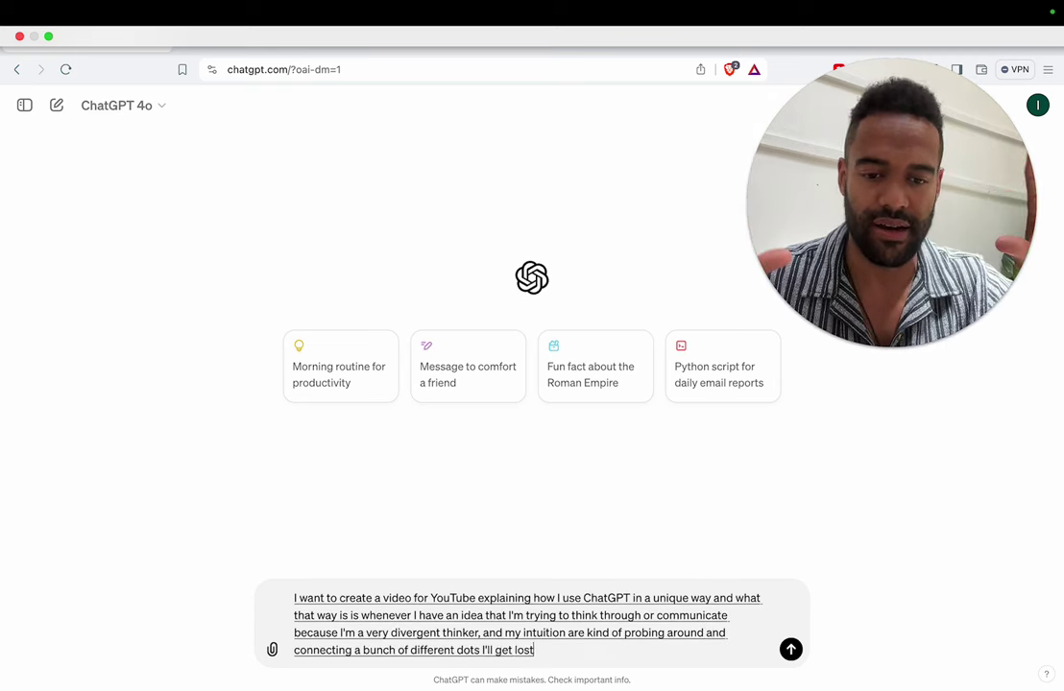
text( that sauce and I want)
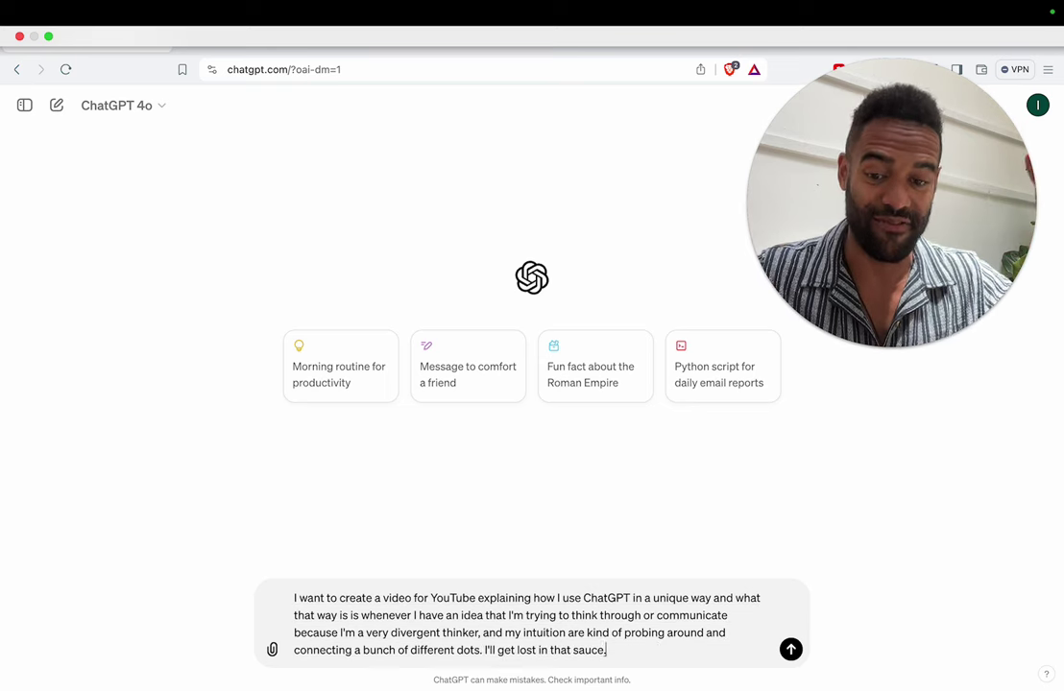
text( to convergent on a clear idea clear print)
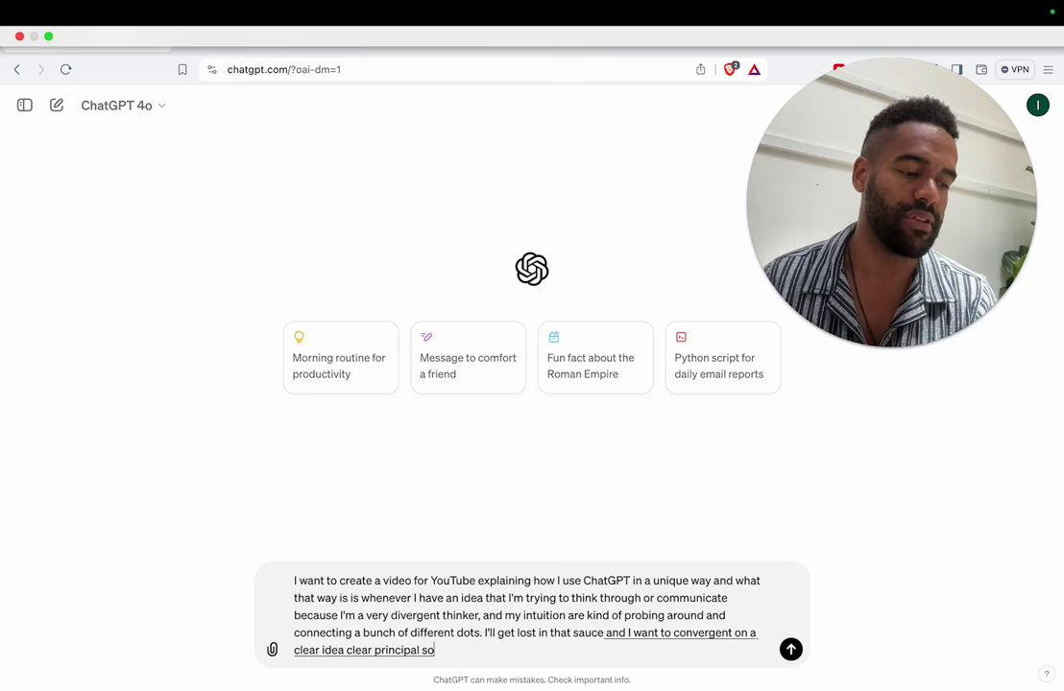
text(iple so I've been using chatGPT to help me with that and basically what I do is)
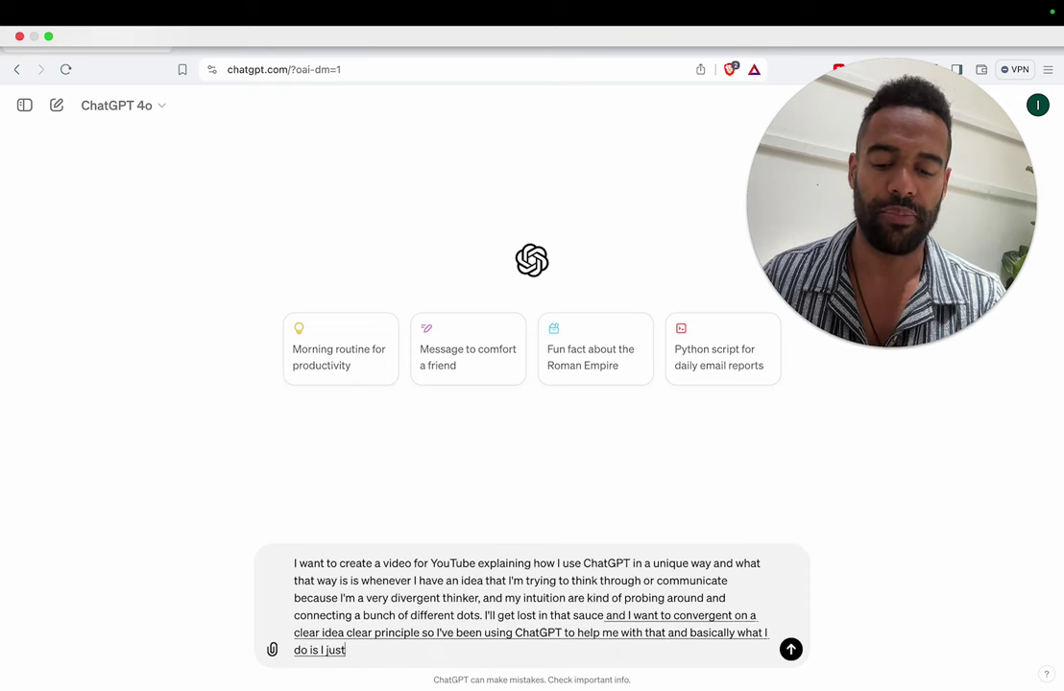
text( I just opened up the Dictation on my phone or)
text( laptop and I start)
text( rambling out loud the way I am right now now)
text( now usually)
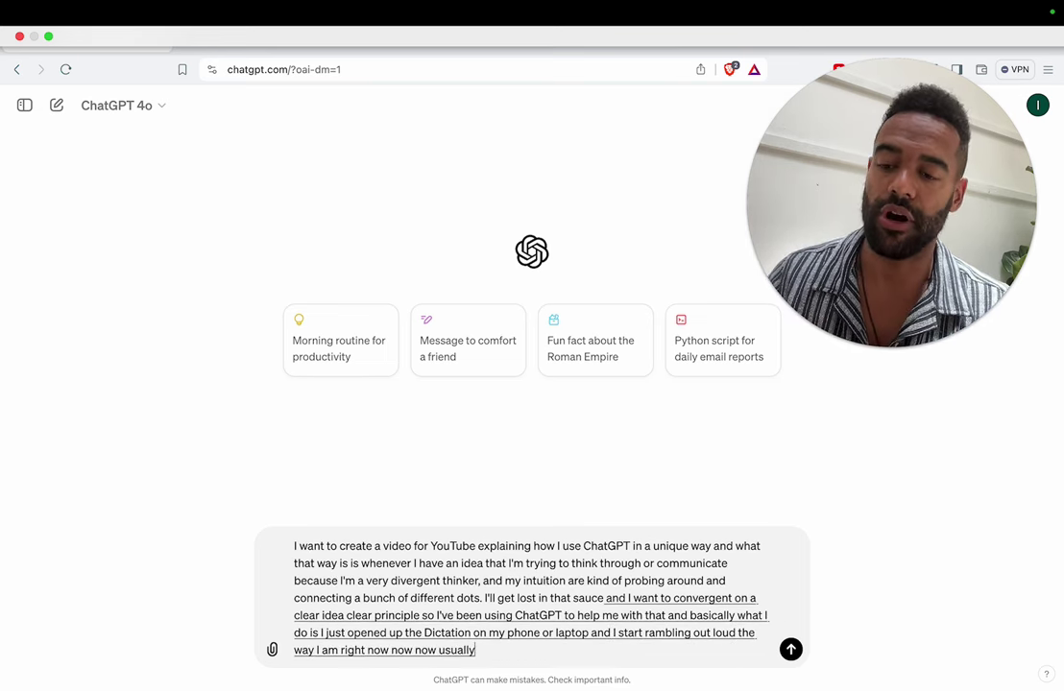
text( when I'm talking to a human being)
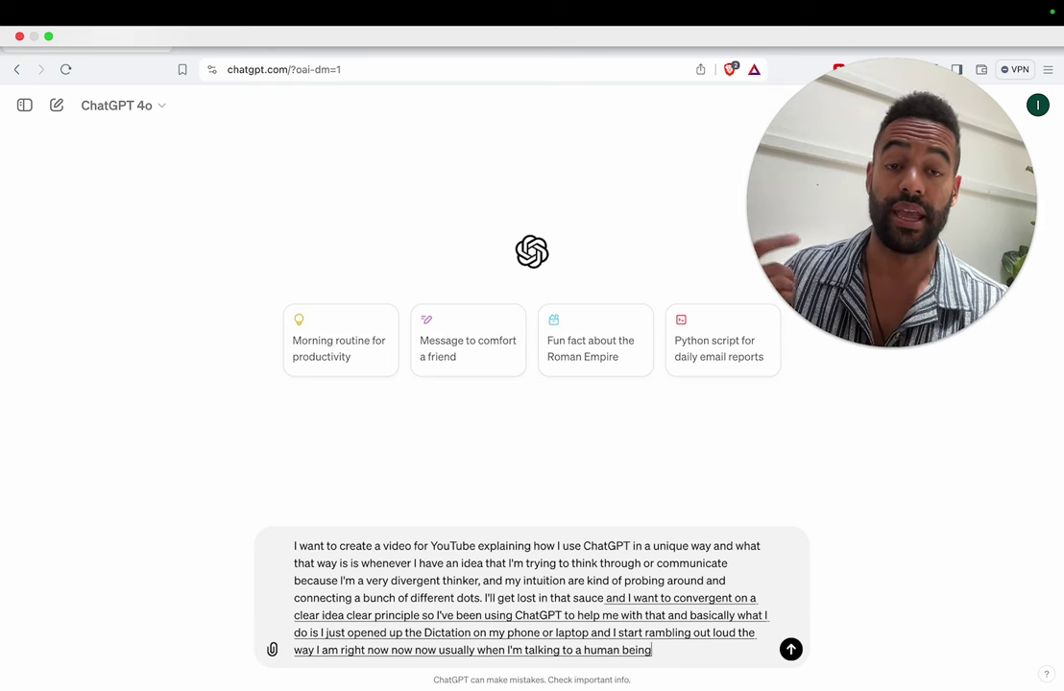
text( because I care about their time)
text( and attention I will be putting)
text( a lot of effort into trying)
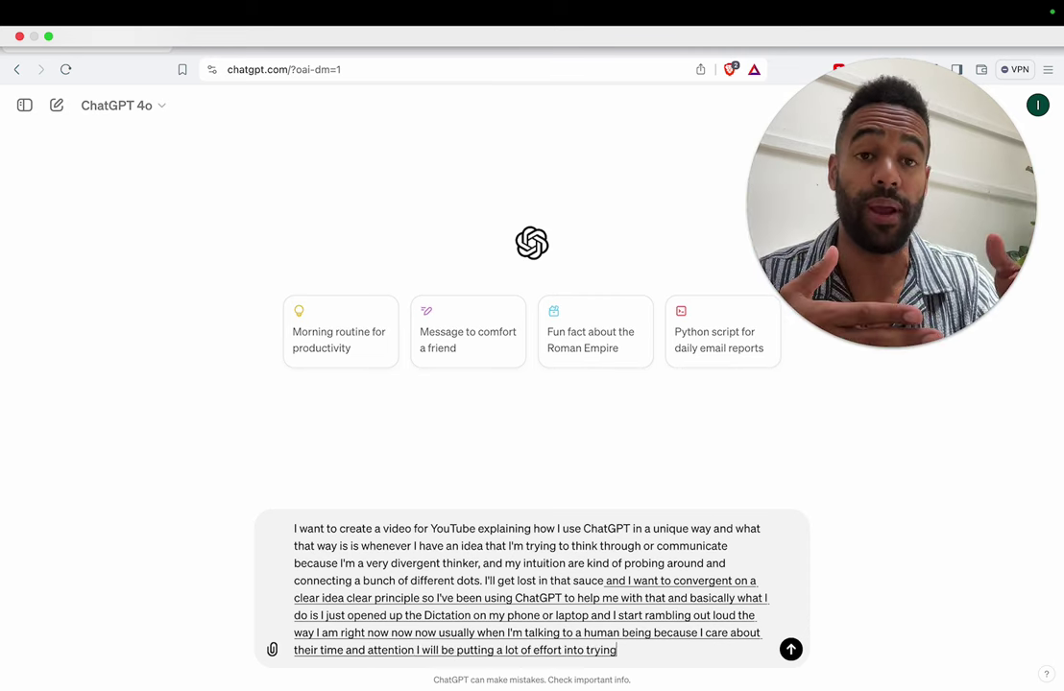
text( to get my point out at six)
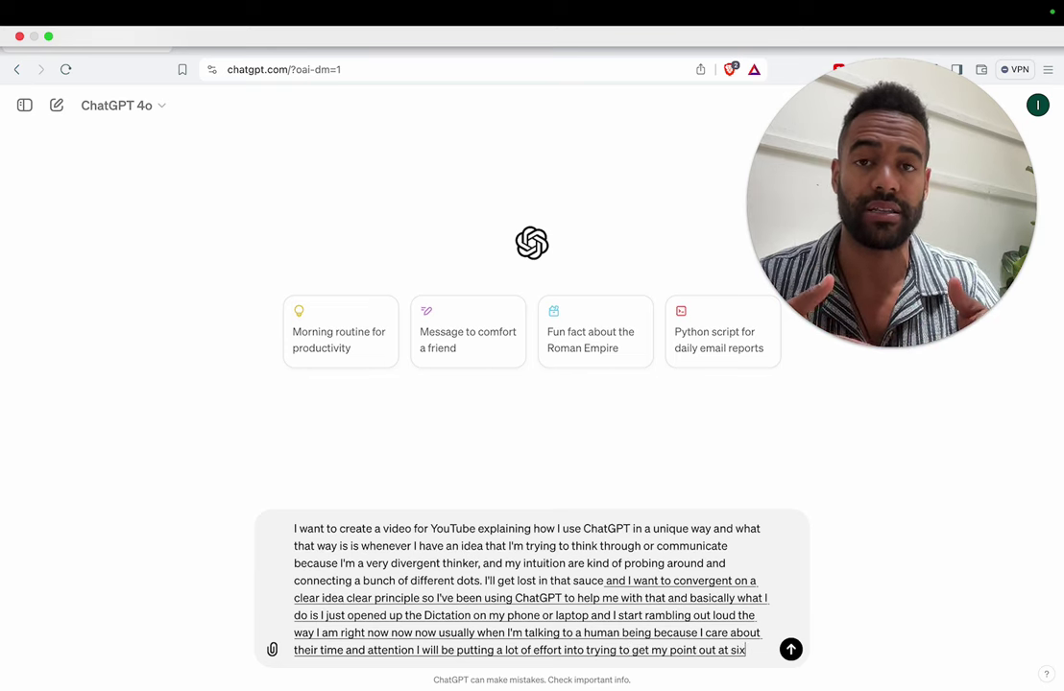
text(succinctly and clearly as possible and kind of)
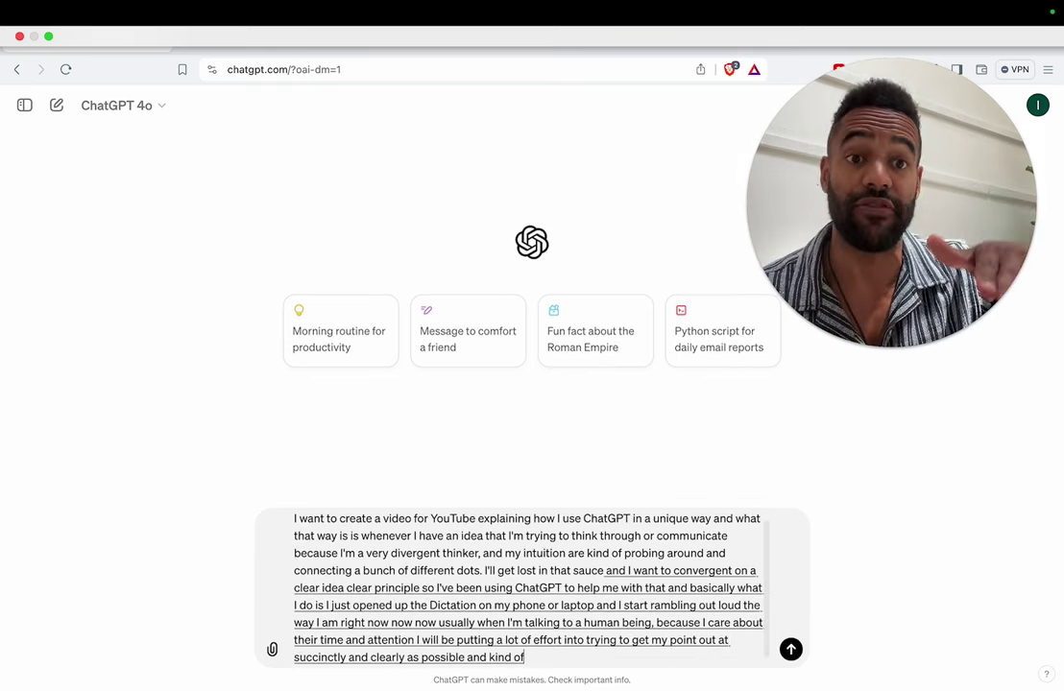
text( land The plane before it's too late)
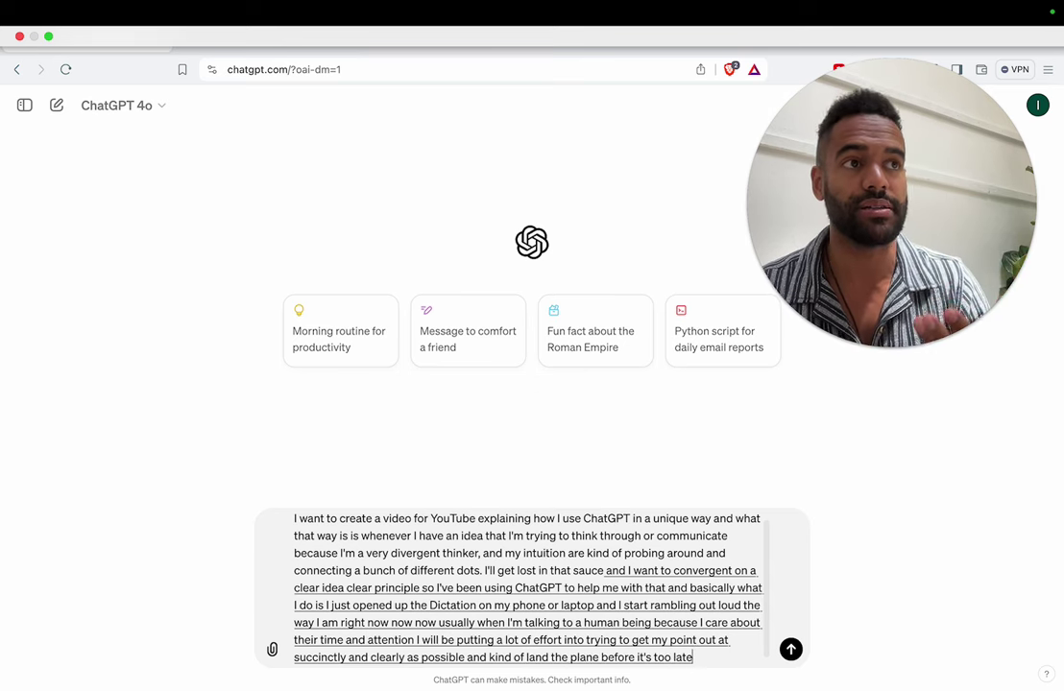
text(, but because you're)
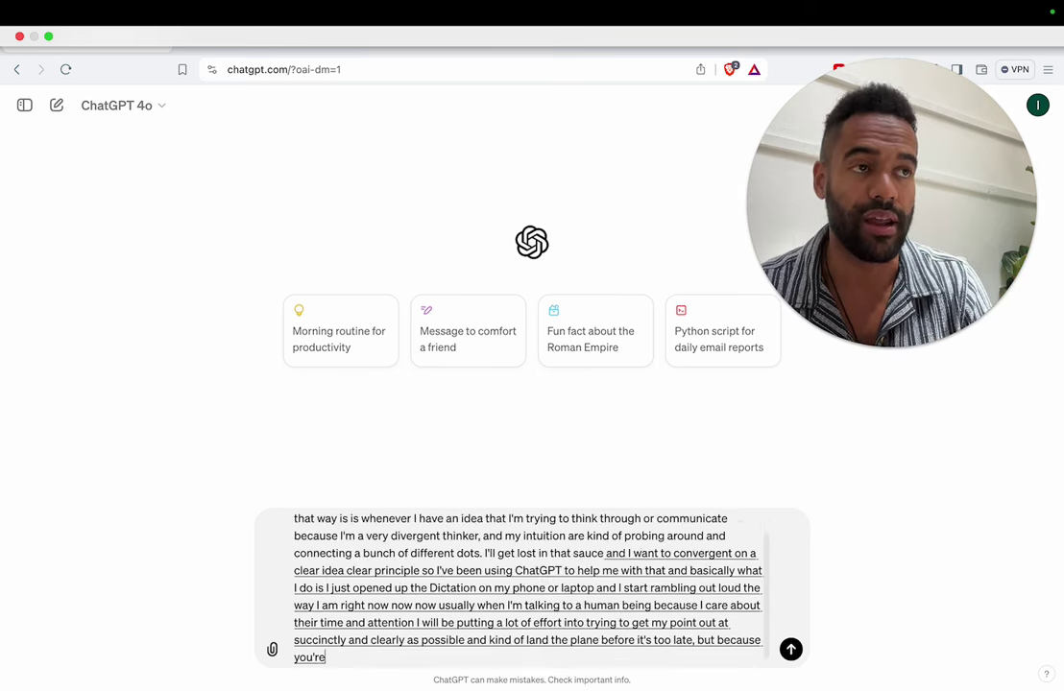
text( a robot and I don't really care about your feelings)
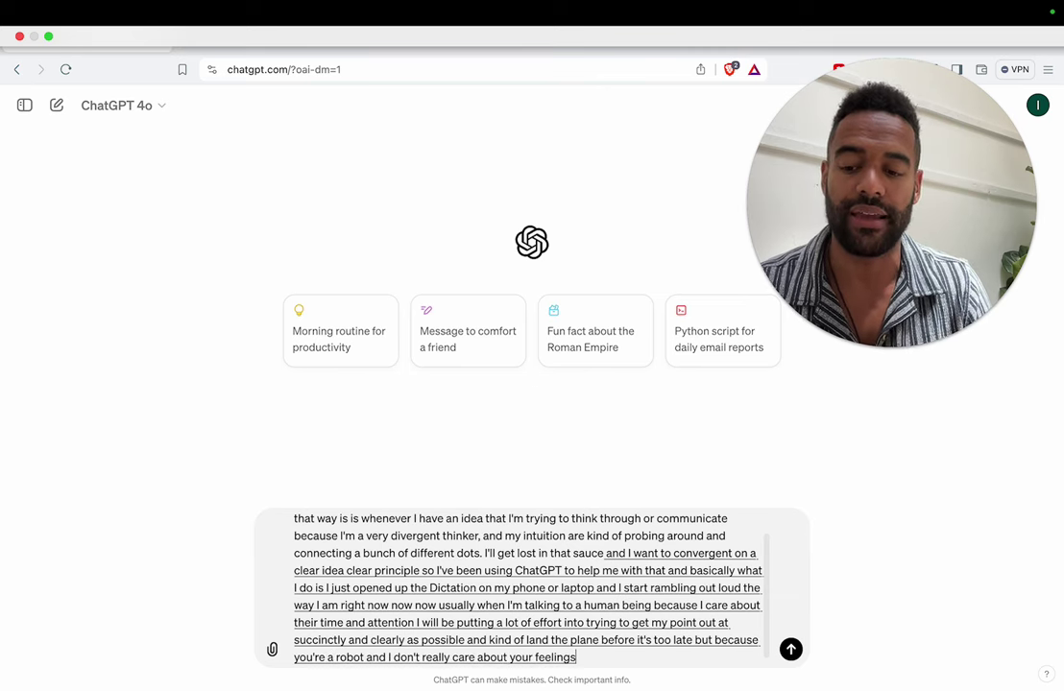
text(, I can just kind of ramble)
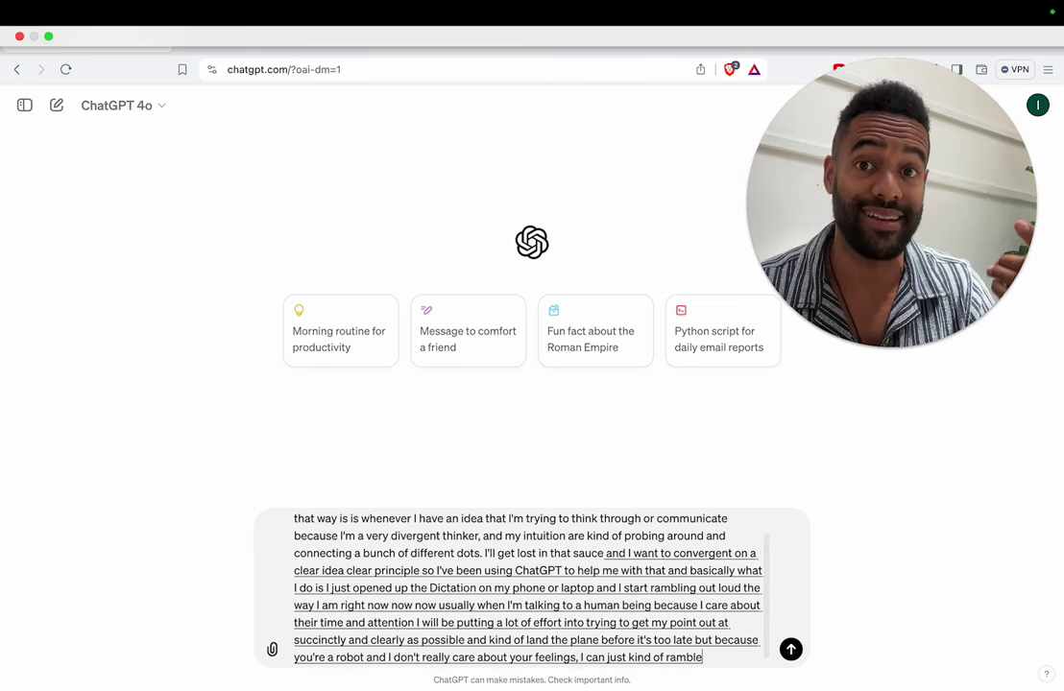
text( and be redundant and make sure I)
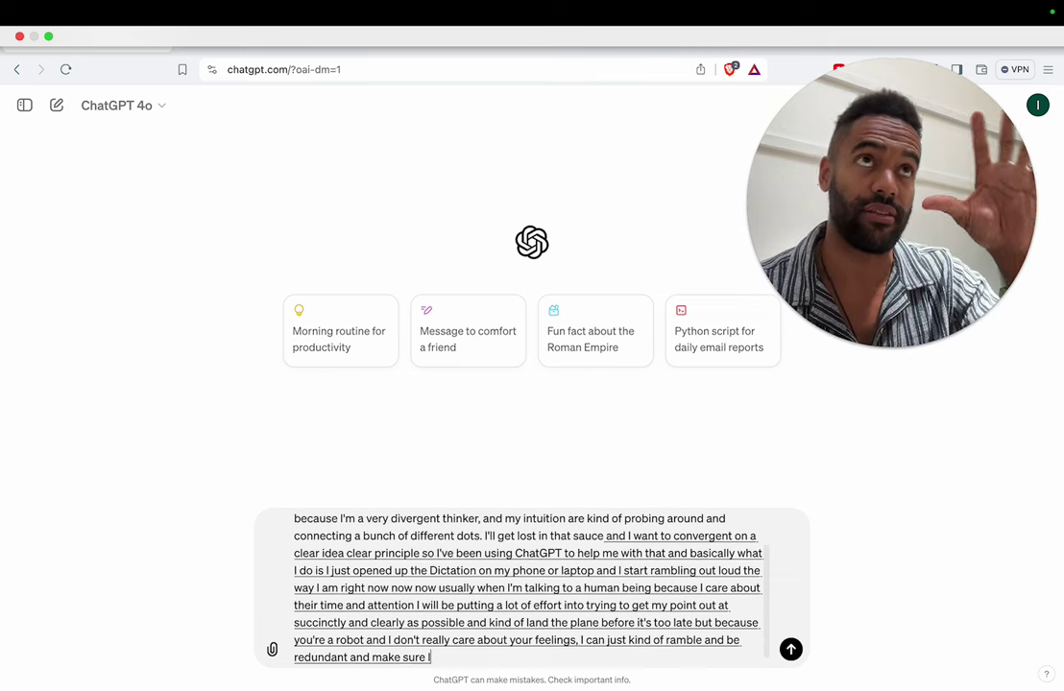
text( can cover every single as)
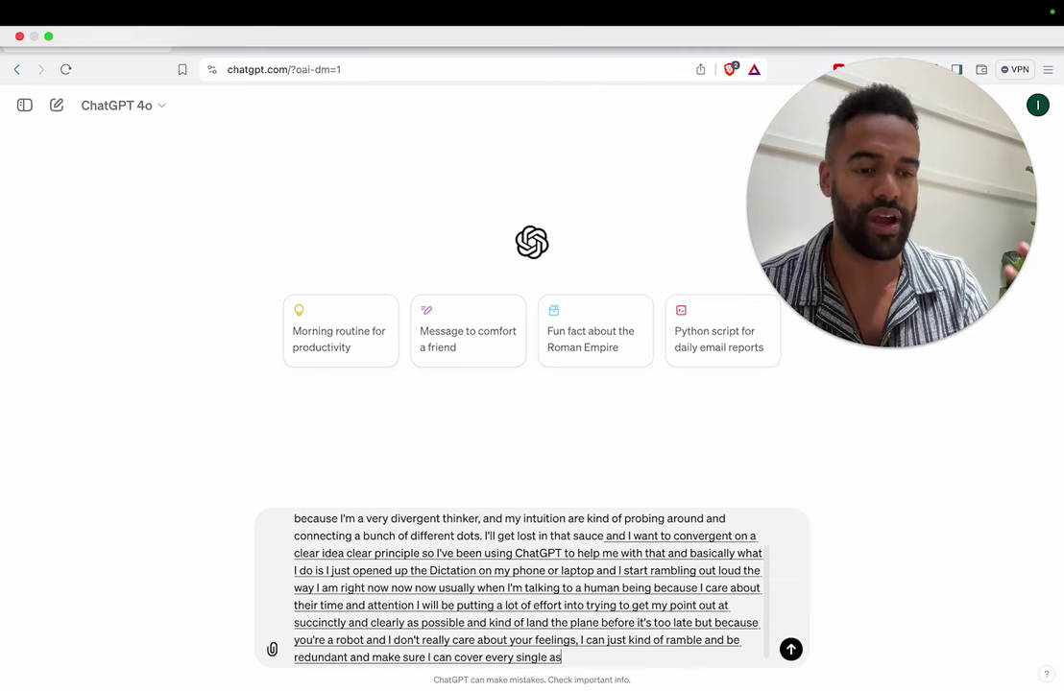
text(pect of what I'm trying to say)
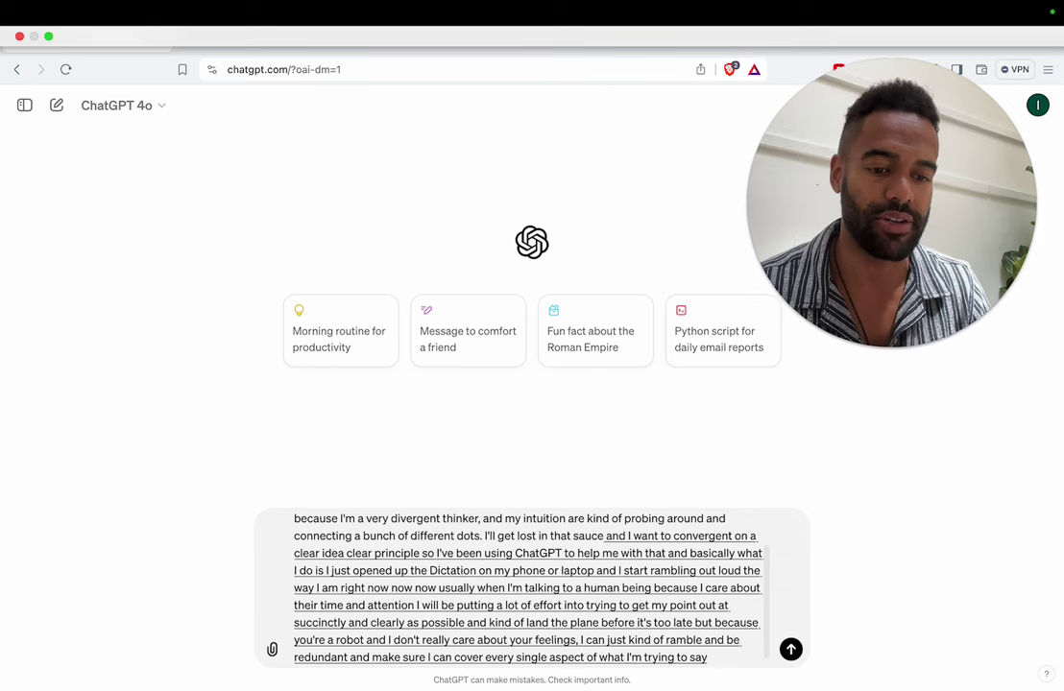
text( without worrying about You)
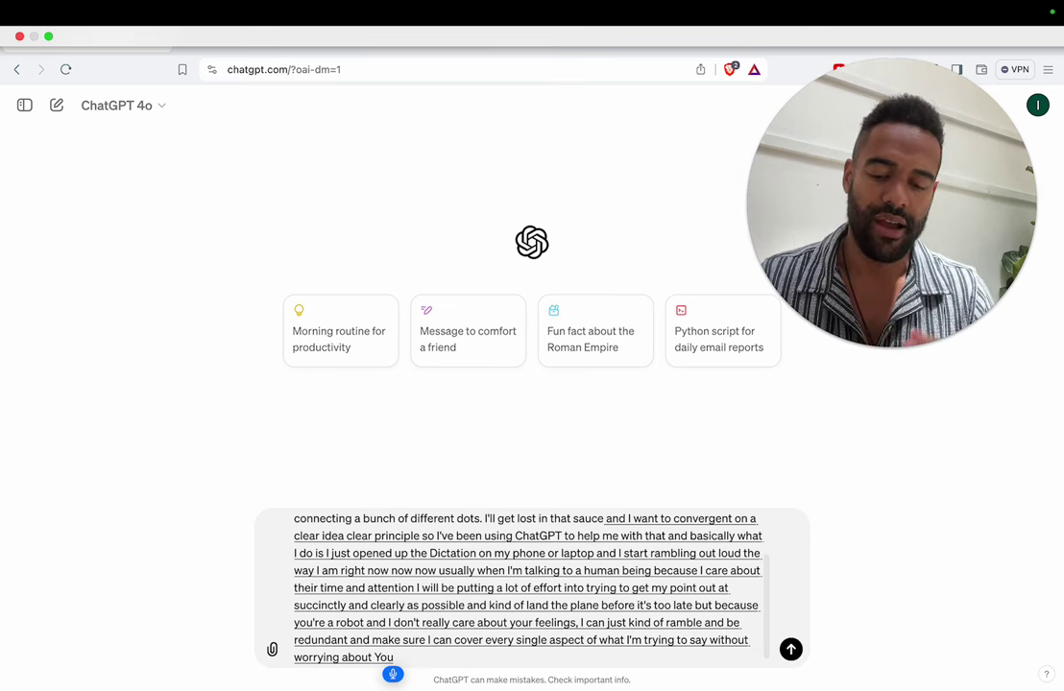
- Dictate the ramble-then-ask-for-succinct-wording process and ask how to title such a video, fixing typos
text(being bored or judging me or all that kind of stuff so anyways back to my usual point I want to ma)
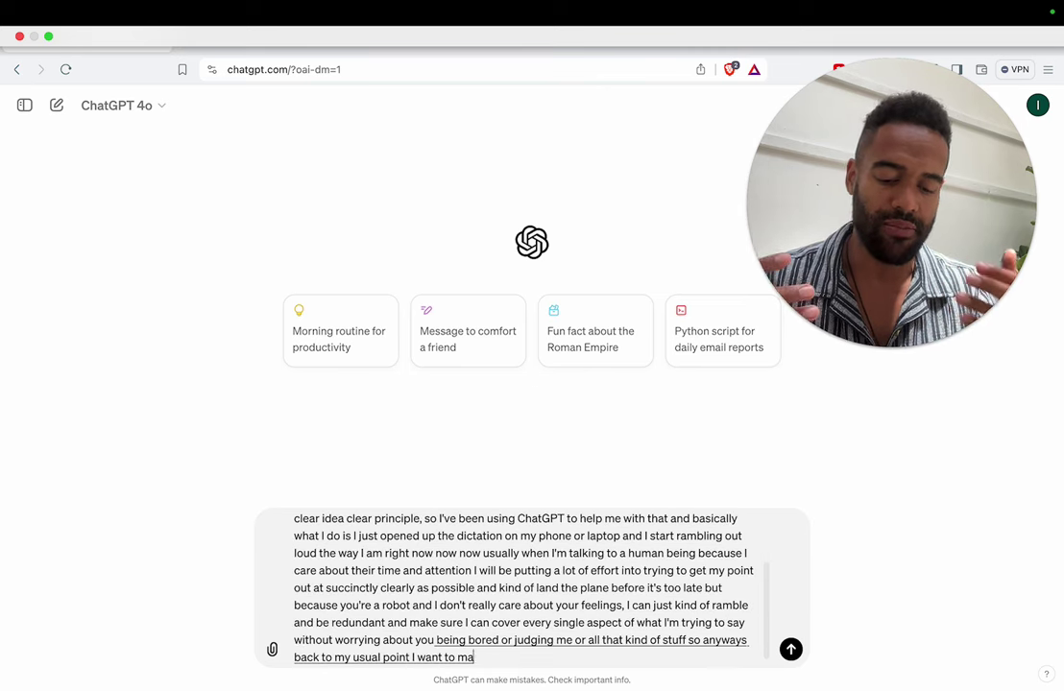
text(ke a video about how I'm using it this way)
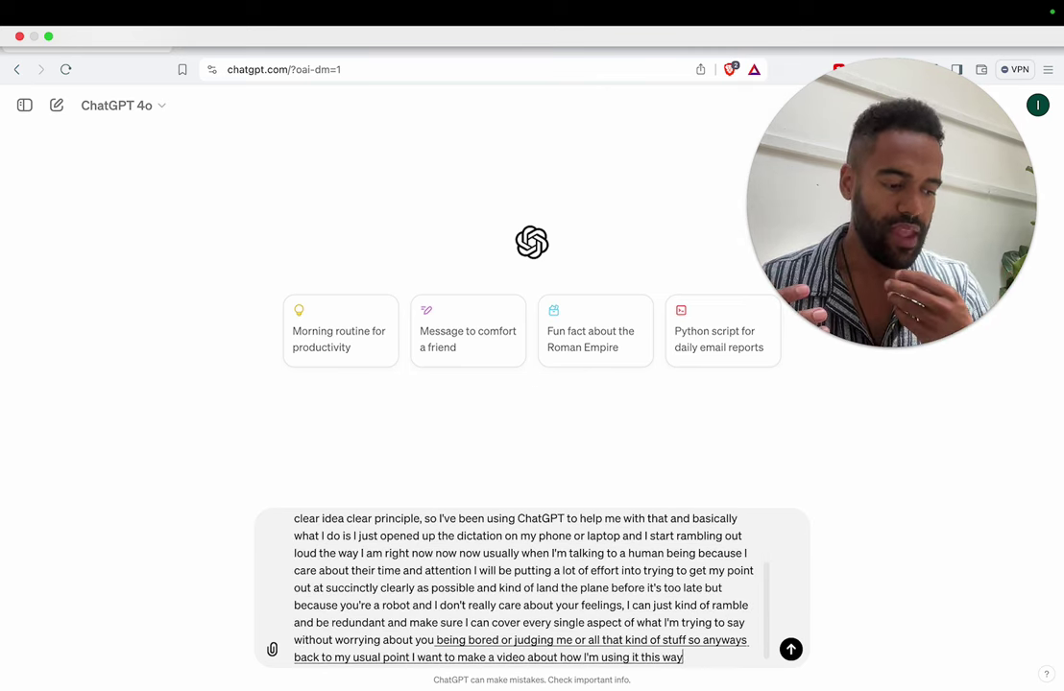
text( and what my)
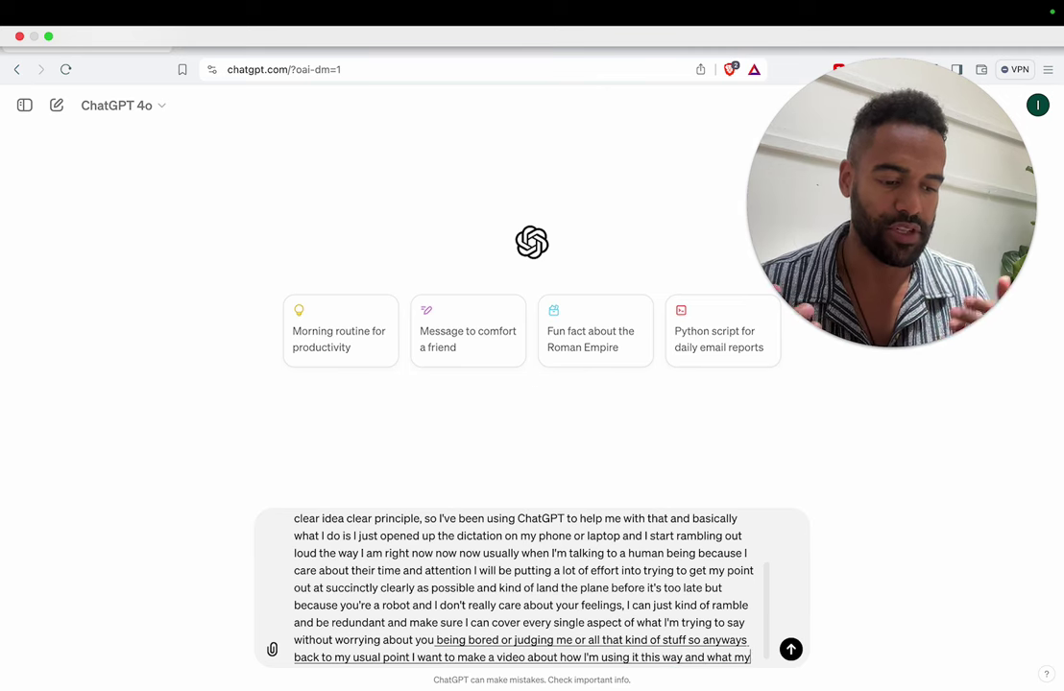
text( process is which is basicall)
text(y just me ramp)
key(BackSpace)
text(bling to get the)
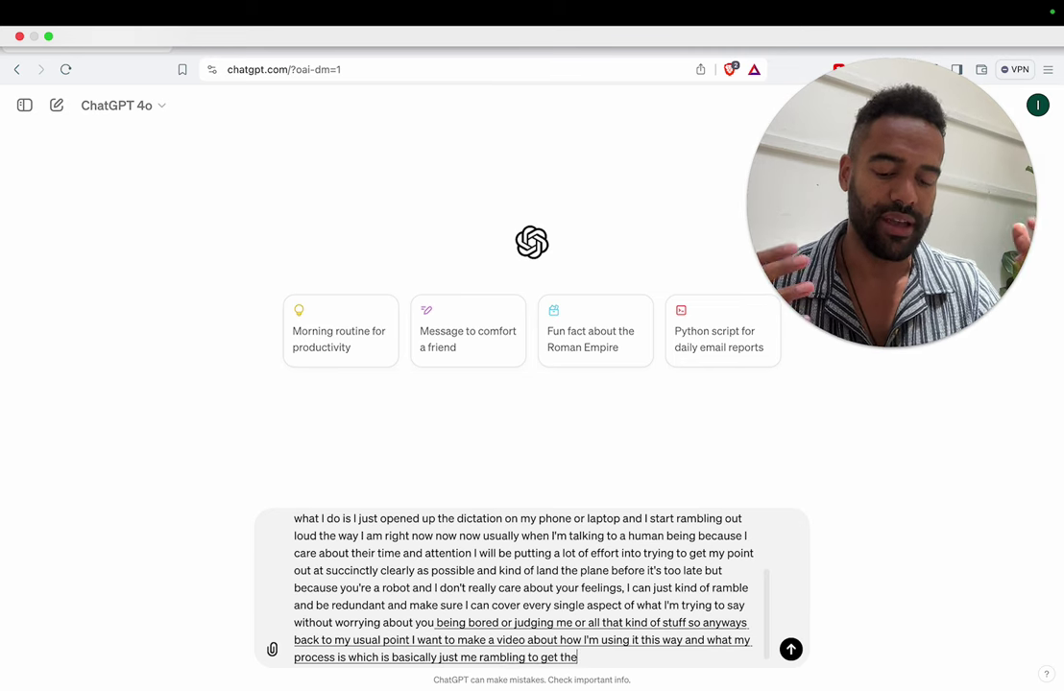
text( idea out and then asking you afterward what is the most)
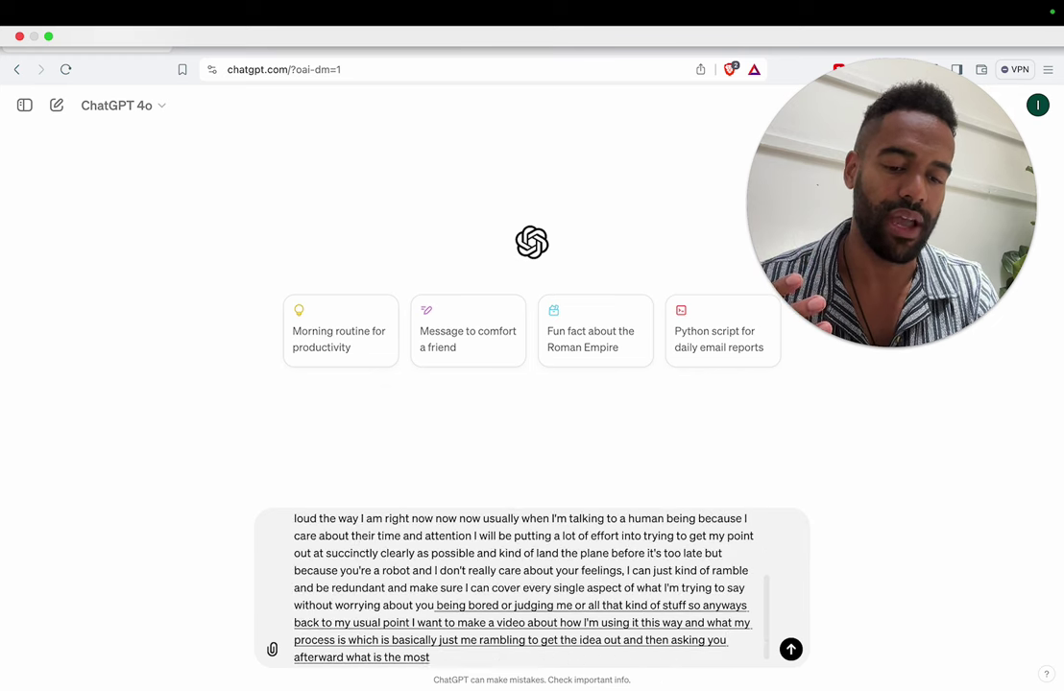
text( succinct way?)
key(BackSpace)
text(in saying)
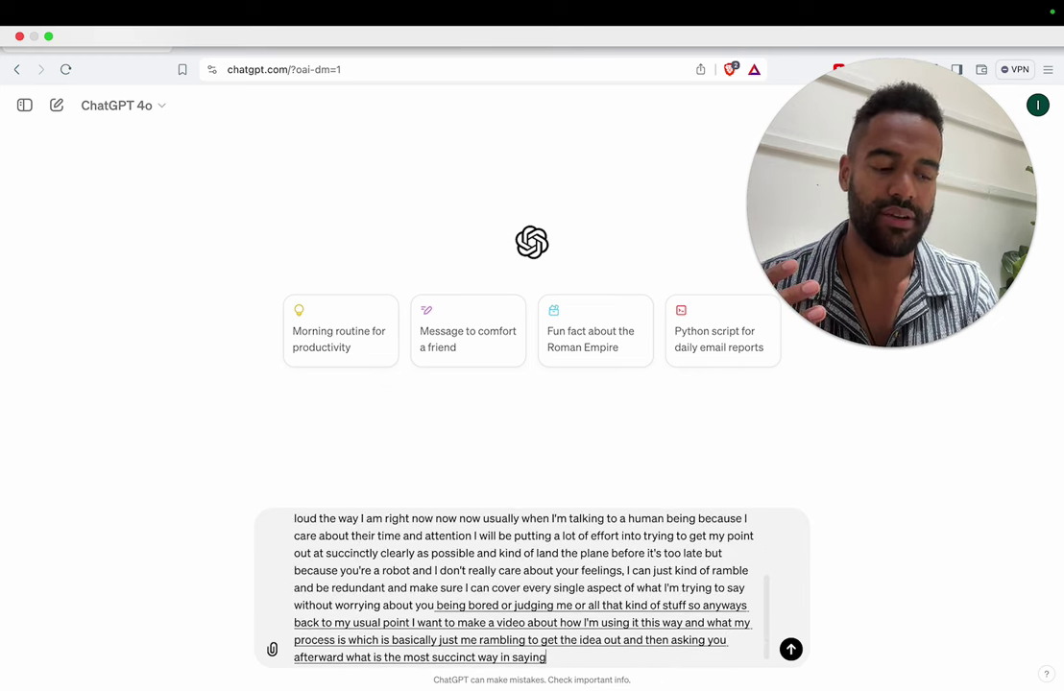
text( this so)
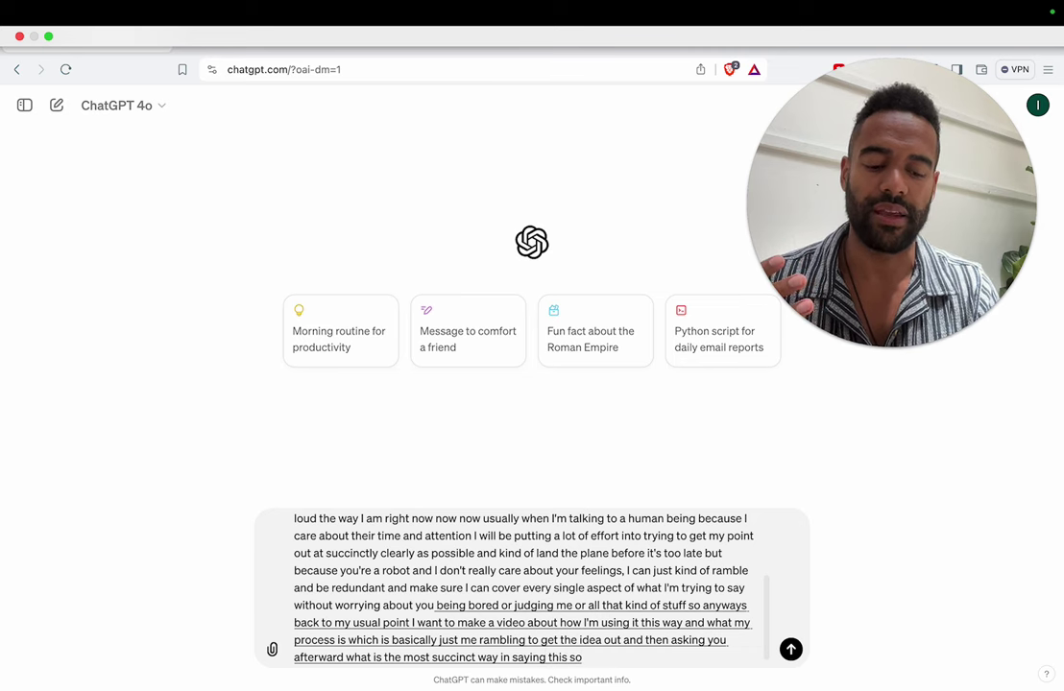
key(BackSpace)
key(BackSpace)
key(BackSpace)
text(, so that's basically what it is if you were to make a video)
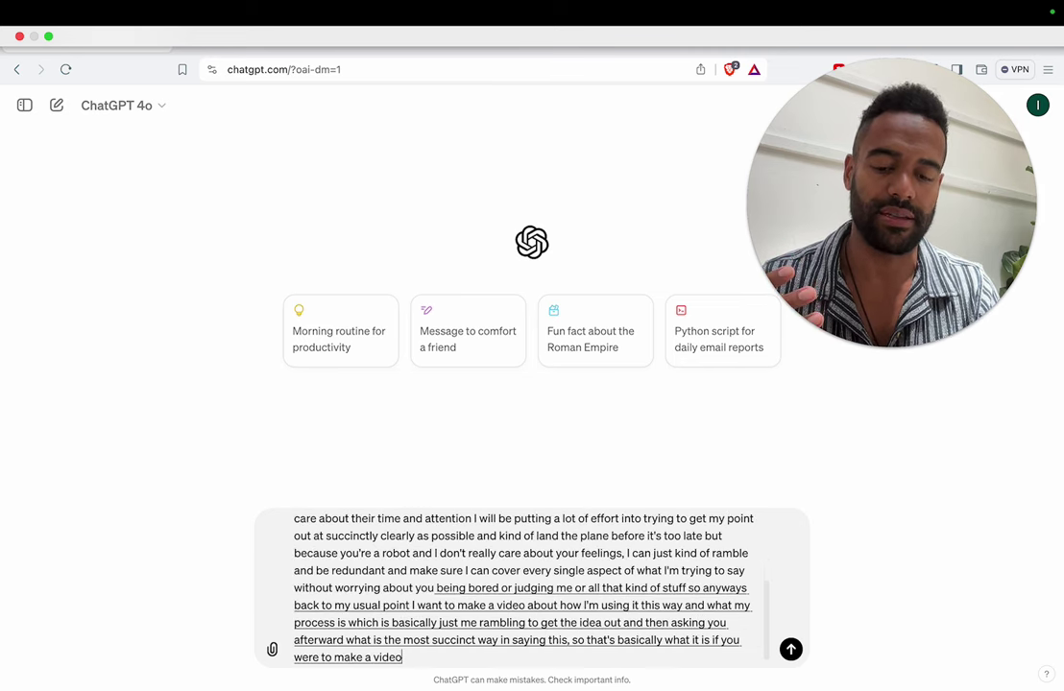
text( about this subject, how would you title this and then how would you)
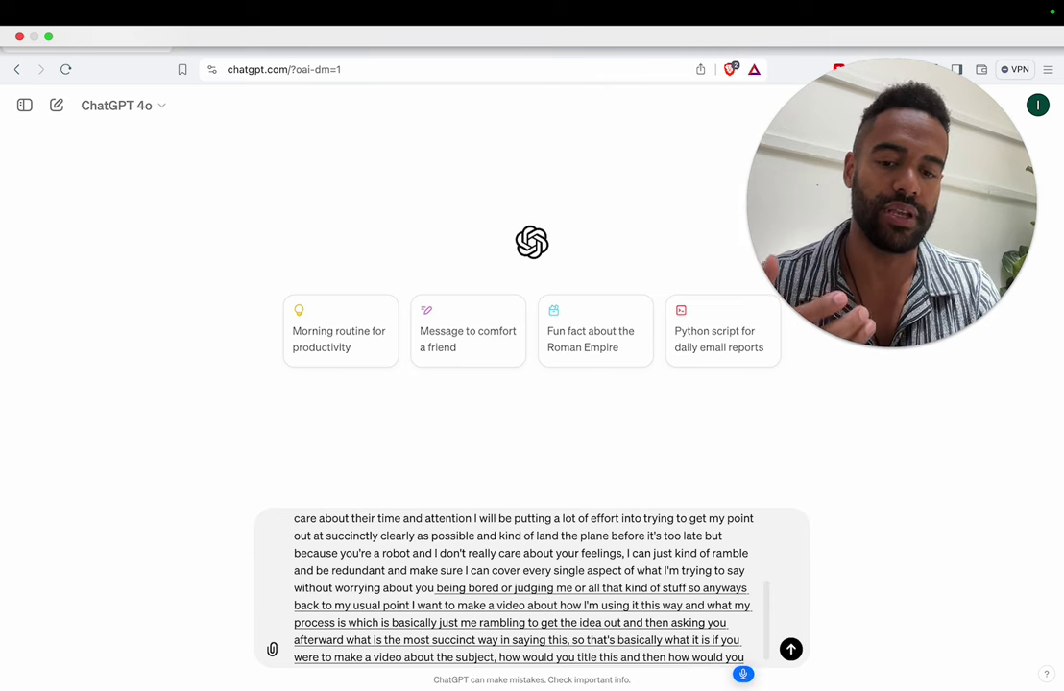
text( explain this case or explain this)
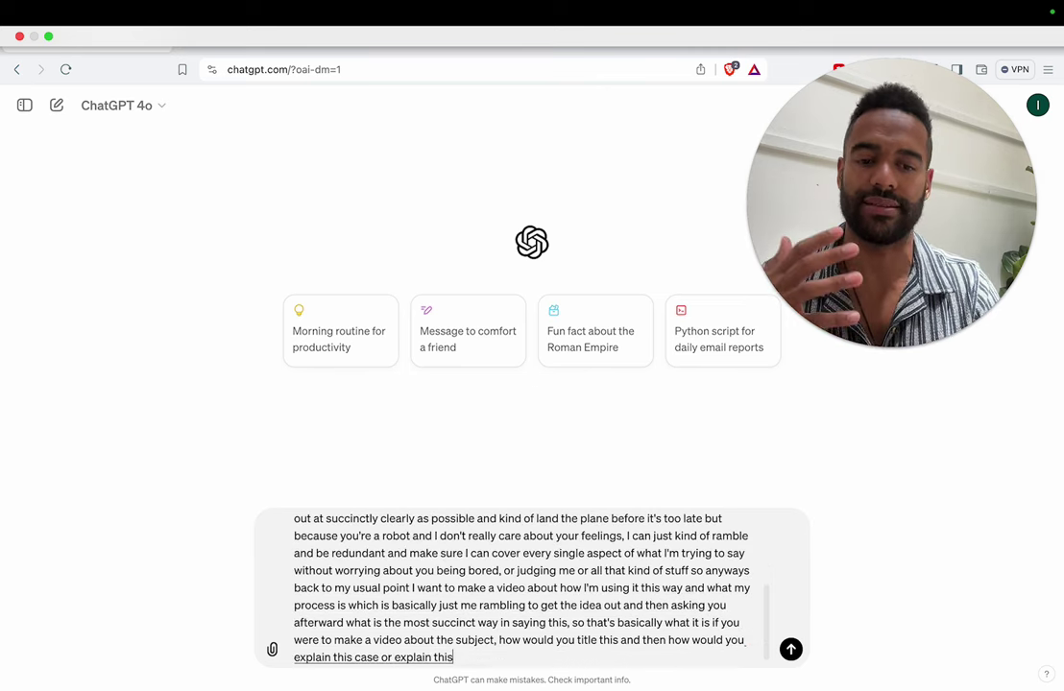
text( process as succinctly as possible)
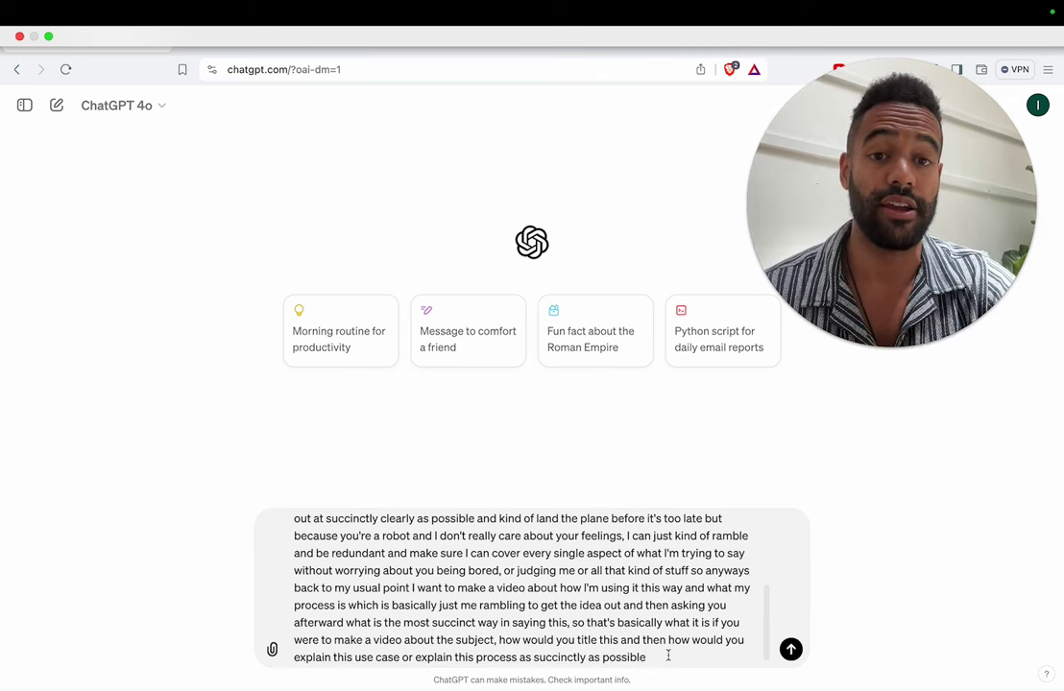
- Send the video request and read the suggested title and explanation outline
click(790, 649)
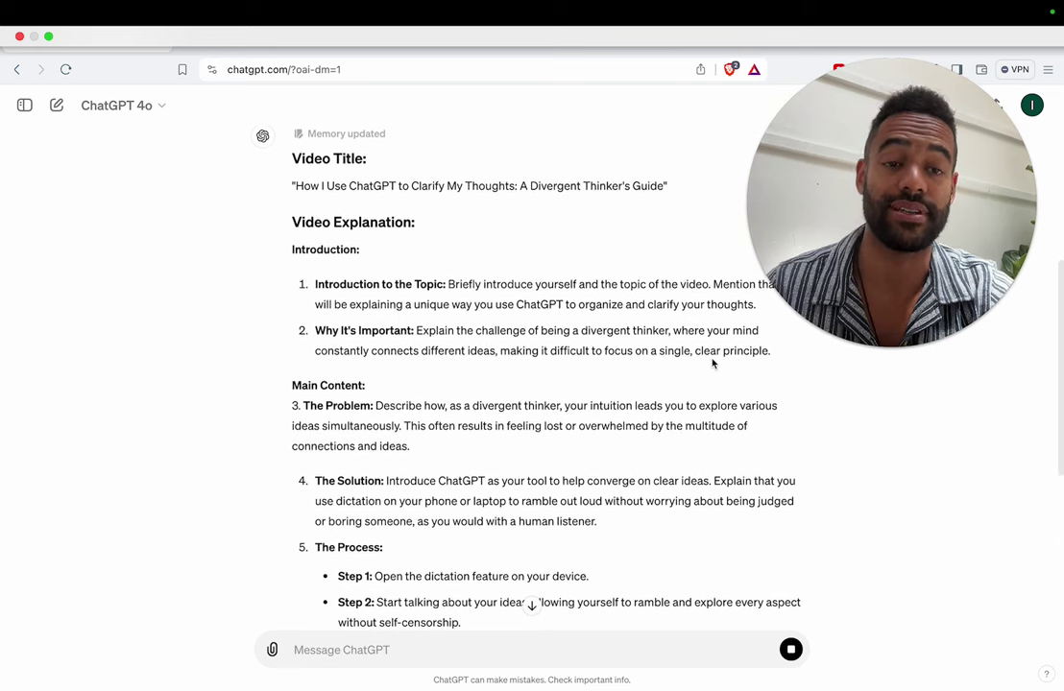
scroll(732, 363, down, 2)
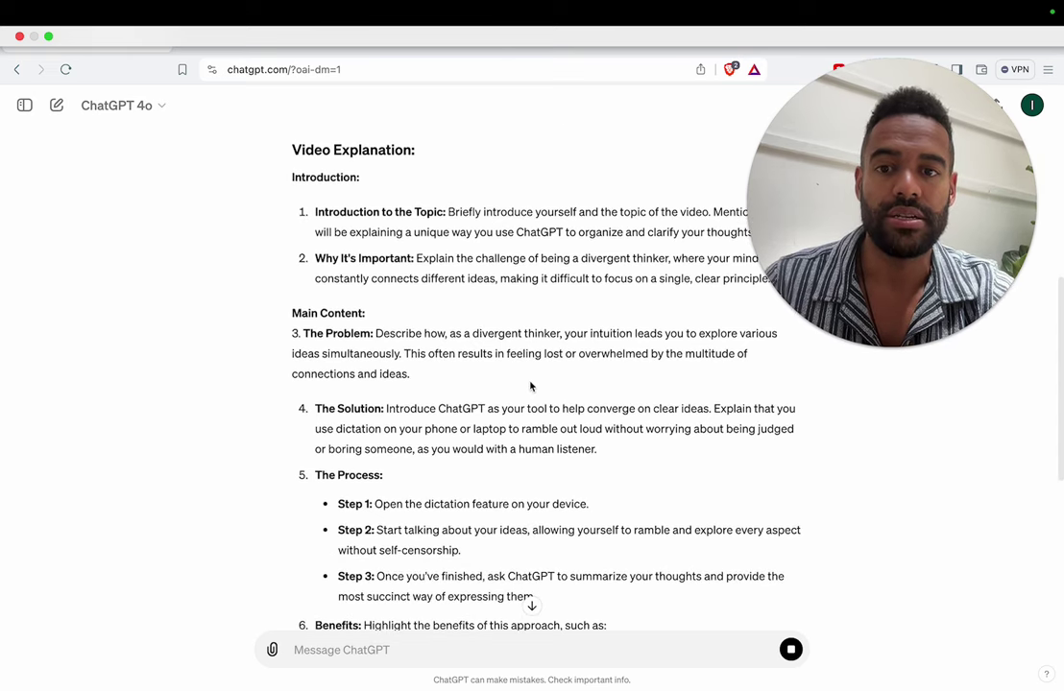
scroll(687, 344, down, 1)
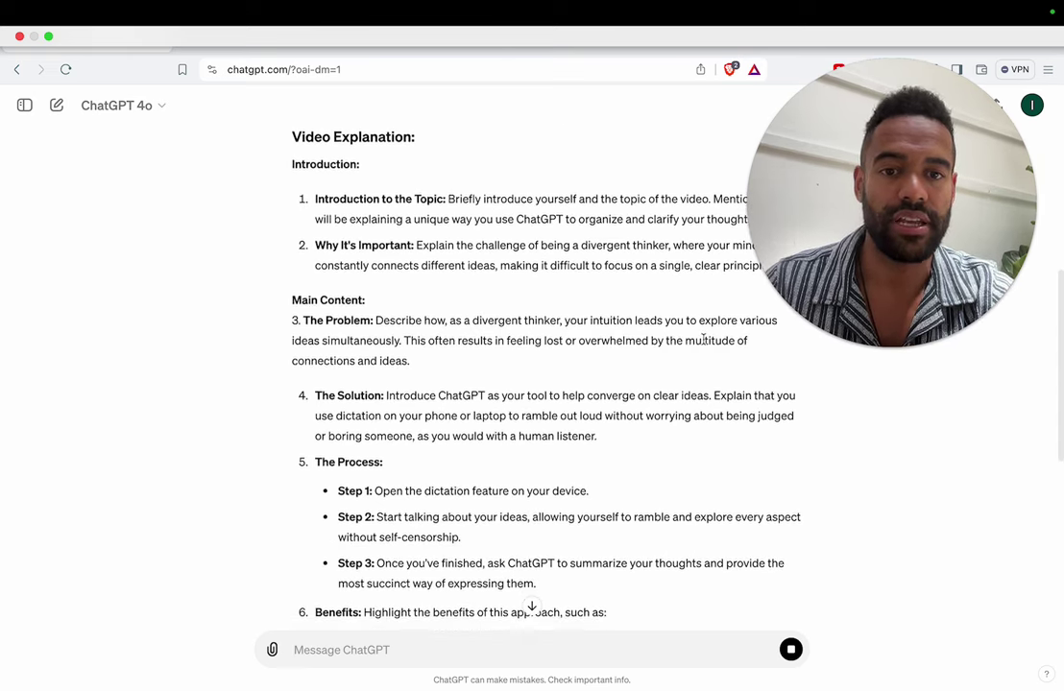
scroll(401, 357, down, 2)
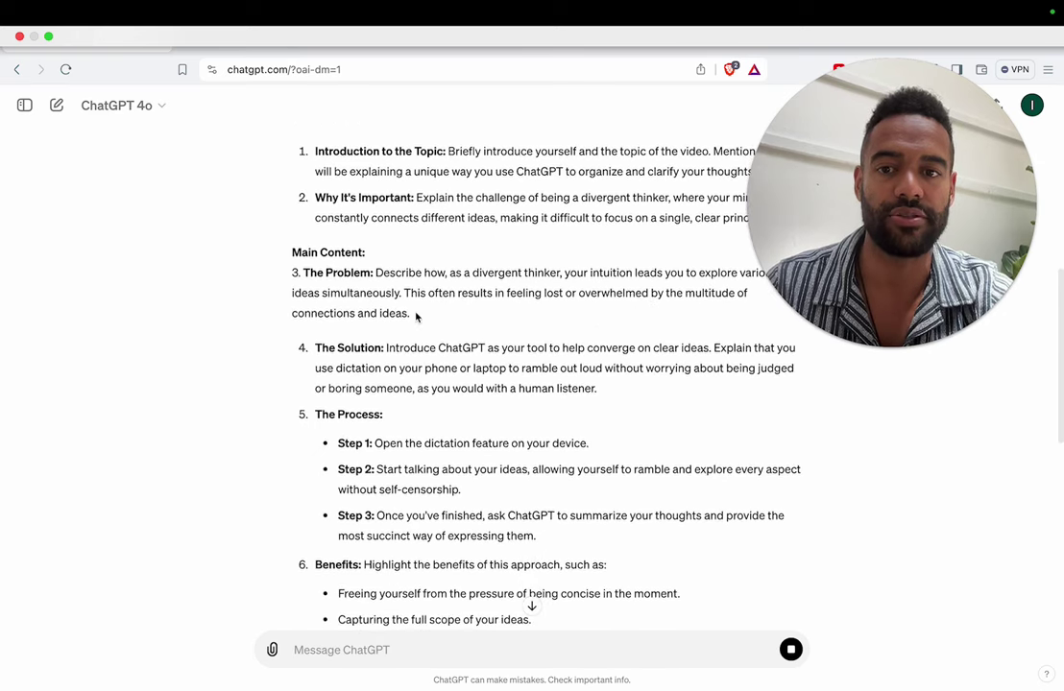
scroll(416, 313, down, 2)
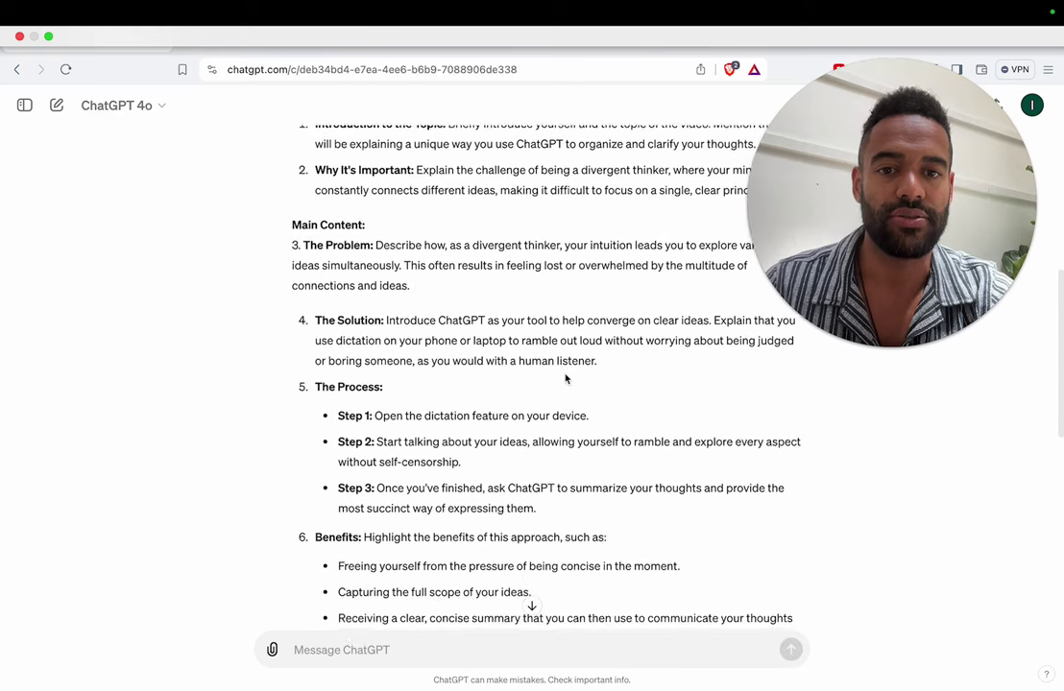
scroll(572, 376, down, 3)
scroll(490, 355, down, 2)
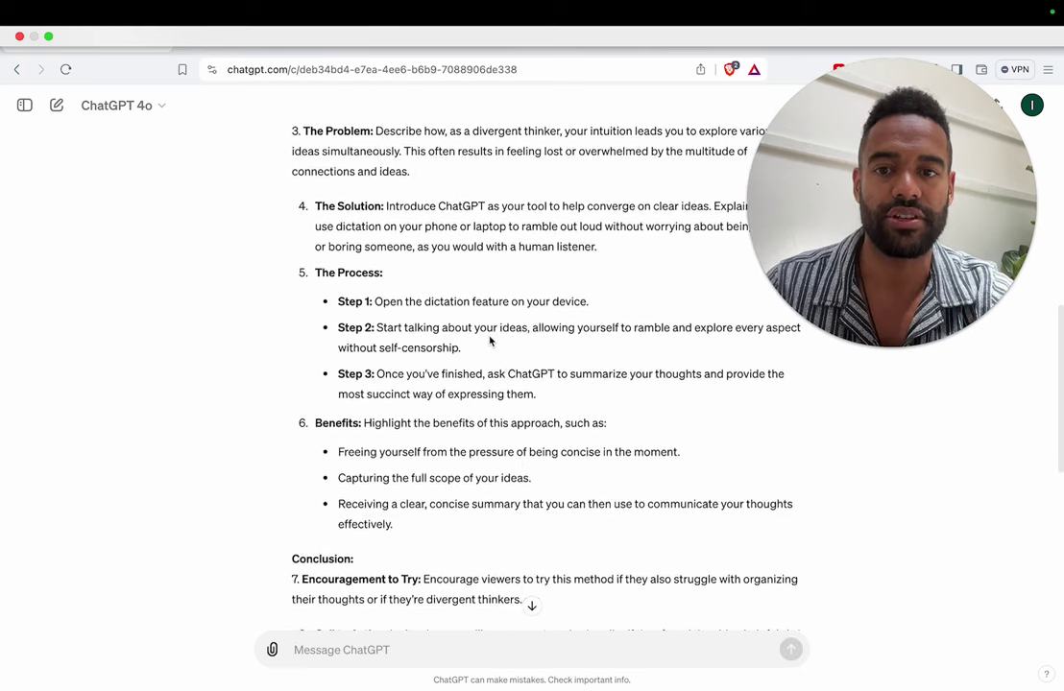
- Review the benefits and example script, then select the 'Capturing the full scope of your ideas.' bullet
scroll(610, 356, up, 1)
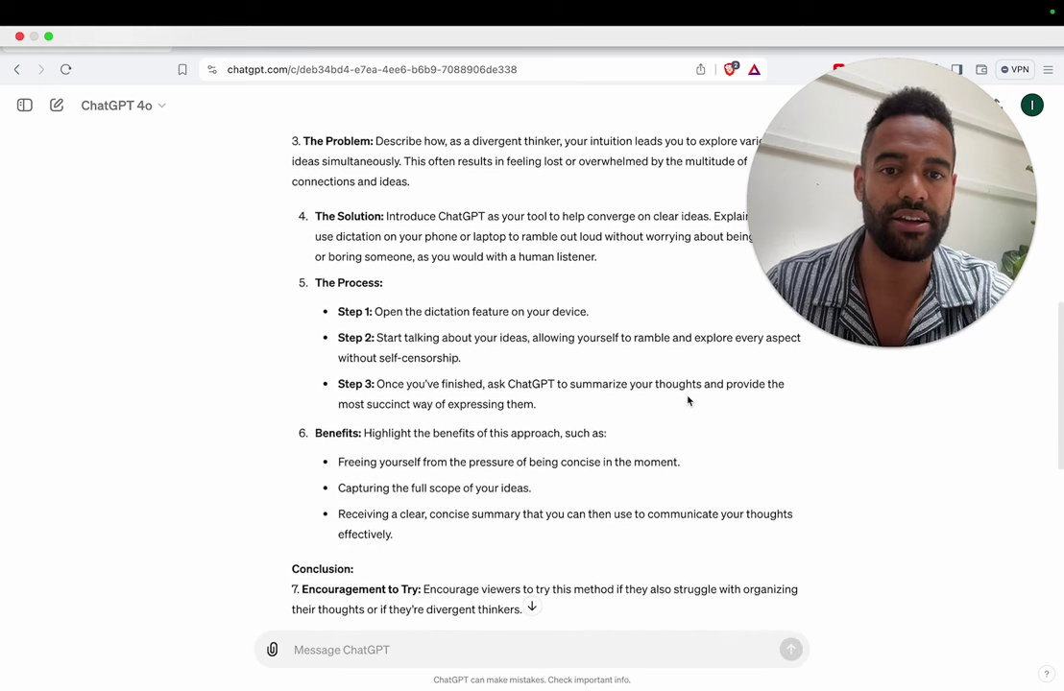
scroll(653, 365, down, 1)
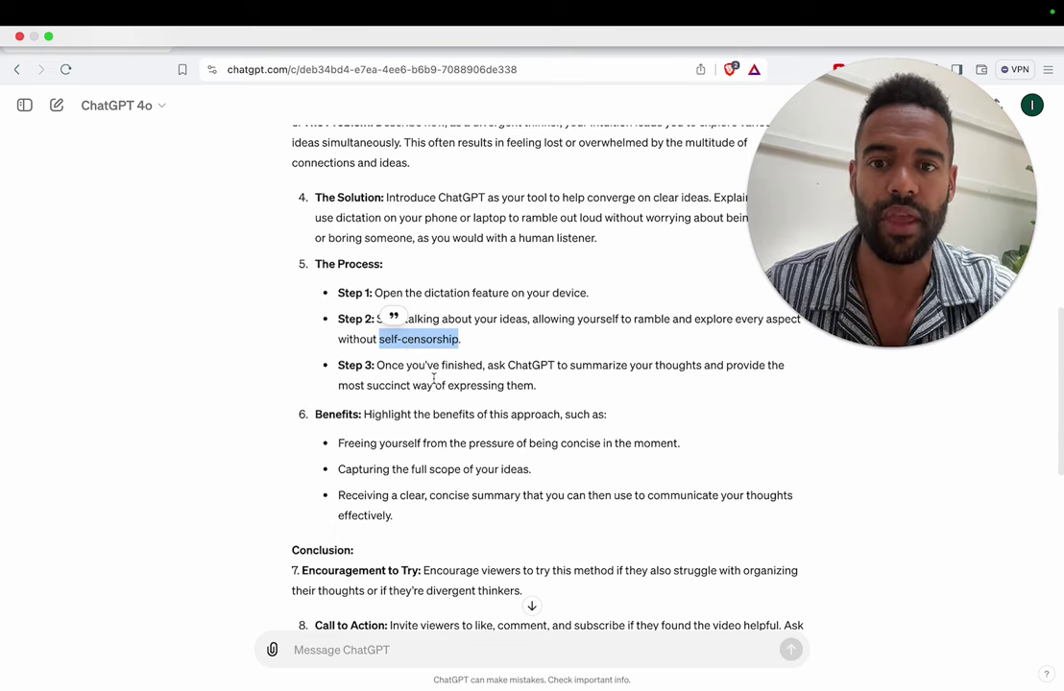
scroll(552, 395, down, 2)
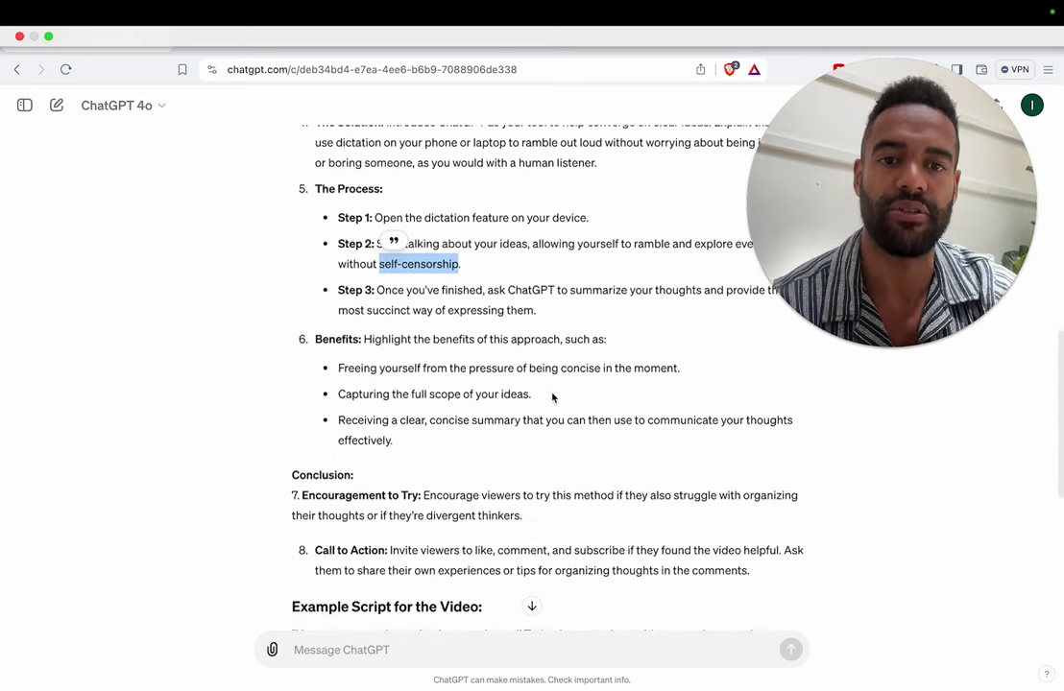
scroll(552, 396, up, 1)
scroll(552, 393, down, 1)
scroll(552, 392, down, 2)
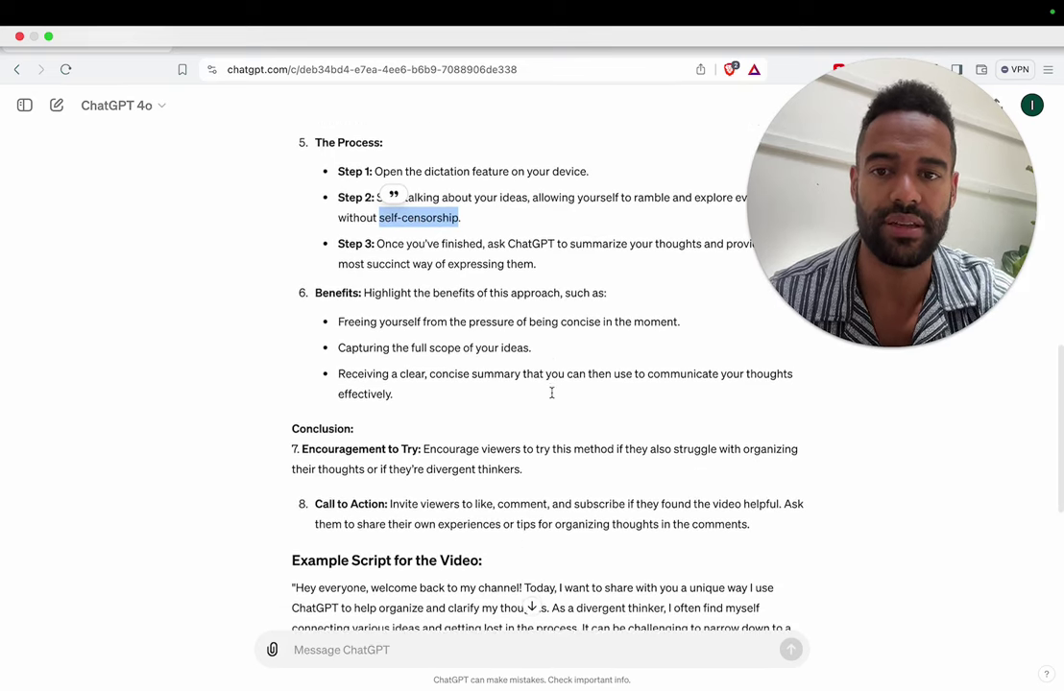
scroll(551, 356, down, 3)
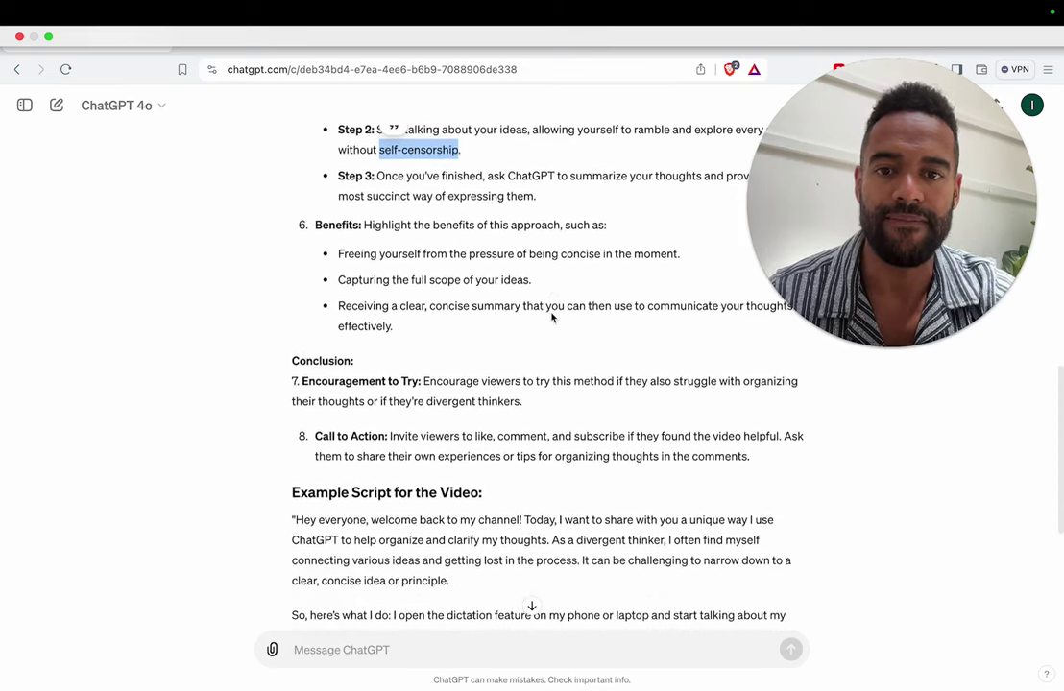
scroll(536, 279, down, 1)
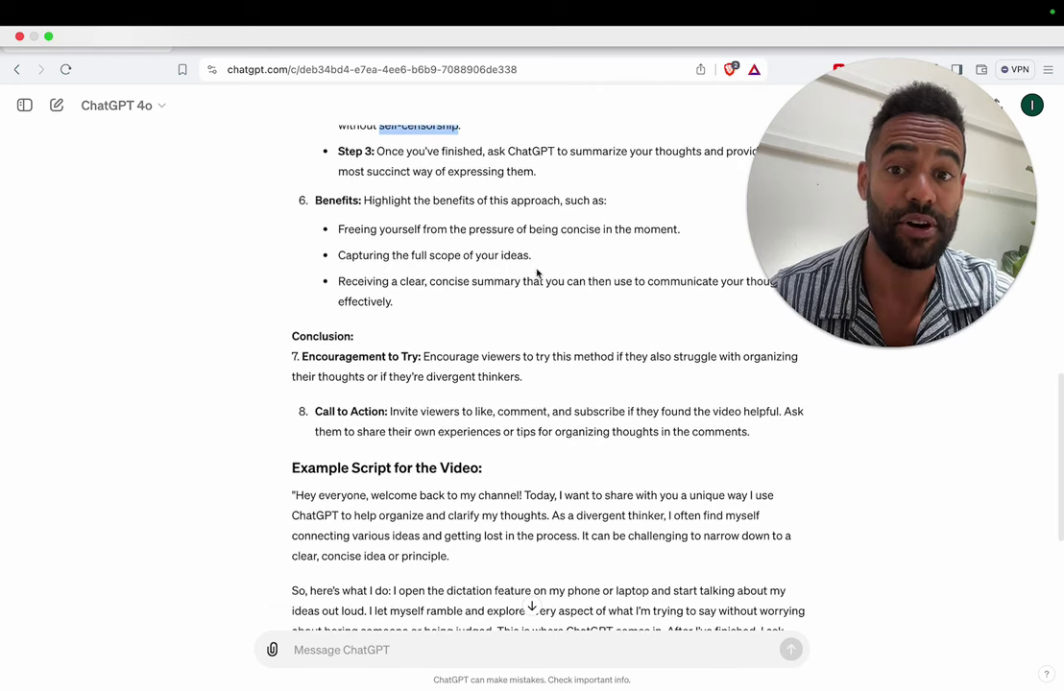
scroll(536, 281, down, 1)
scroll(516, 276, up, 1)
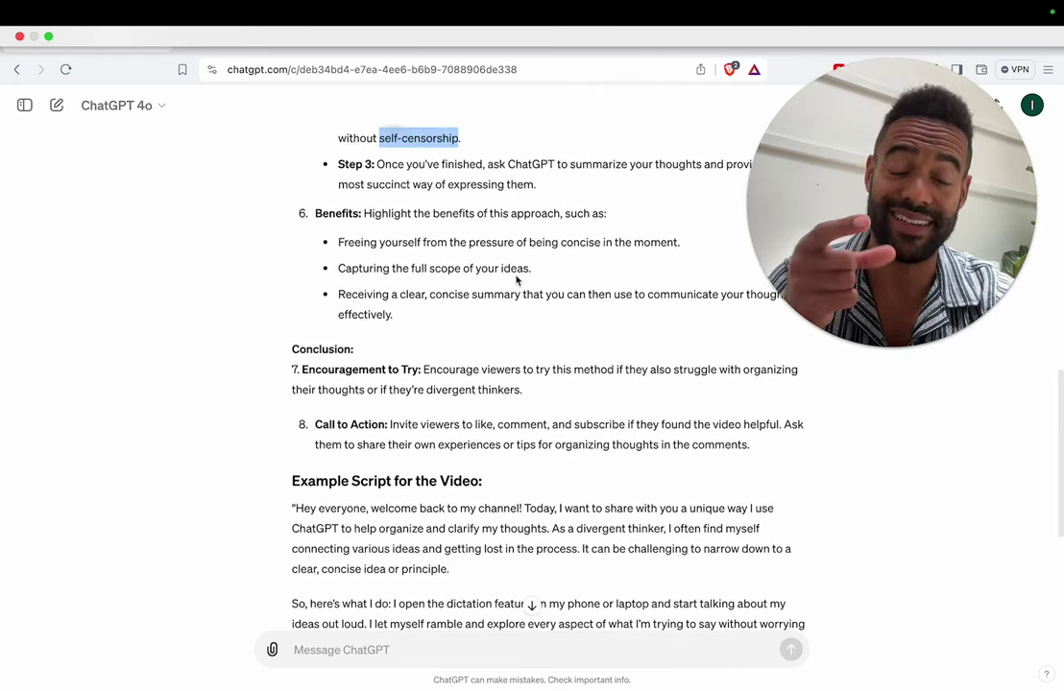
triple_click(446, 265)
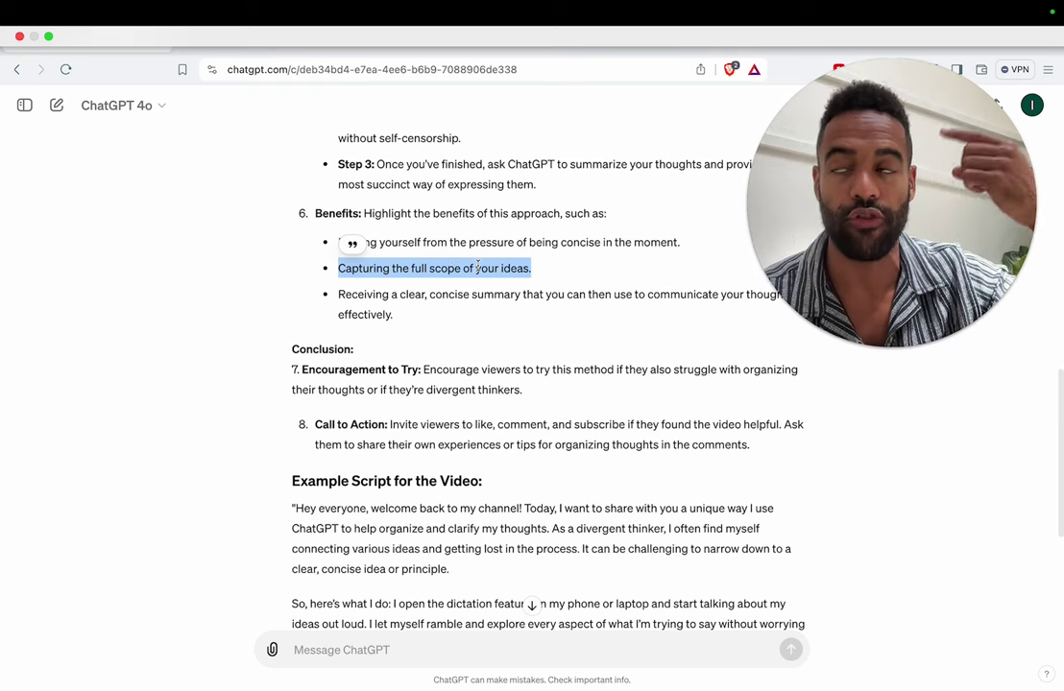
scroll(477, 266, up, 1)
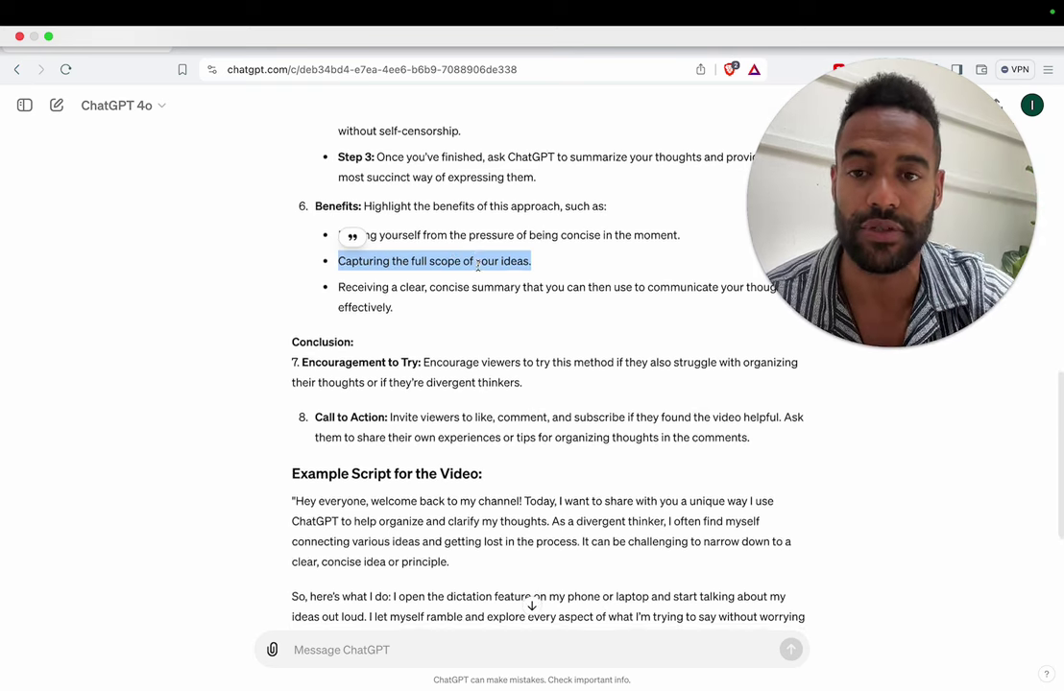
scroll(579, 411, up, 1)
scroll(579, 411, down, 3)
scroll(580, 411, down, 5)
scroll(576, 356, up, 2)
scroll(609, 380, up, 1)
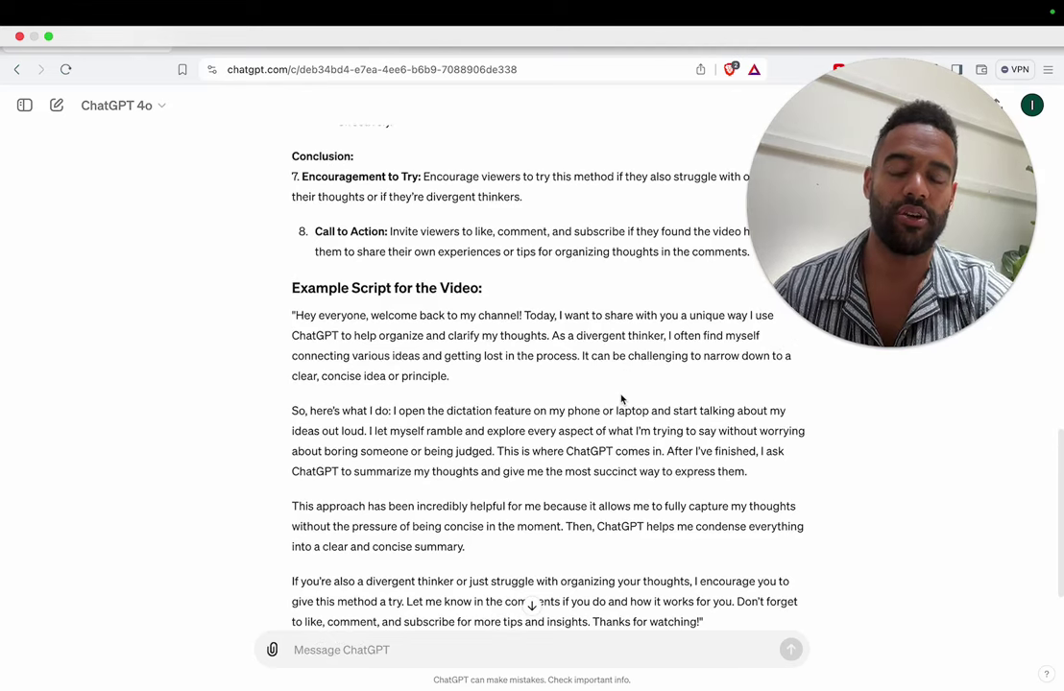
scroll(621, 400, down, 3)
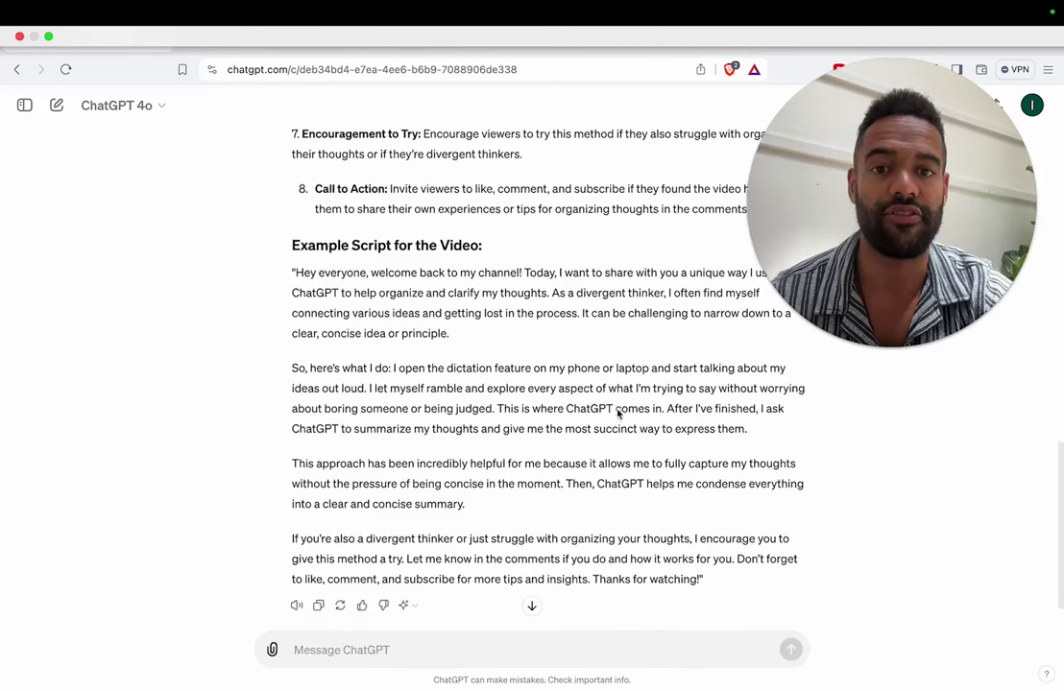
scroll(619, 414, up, 2)
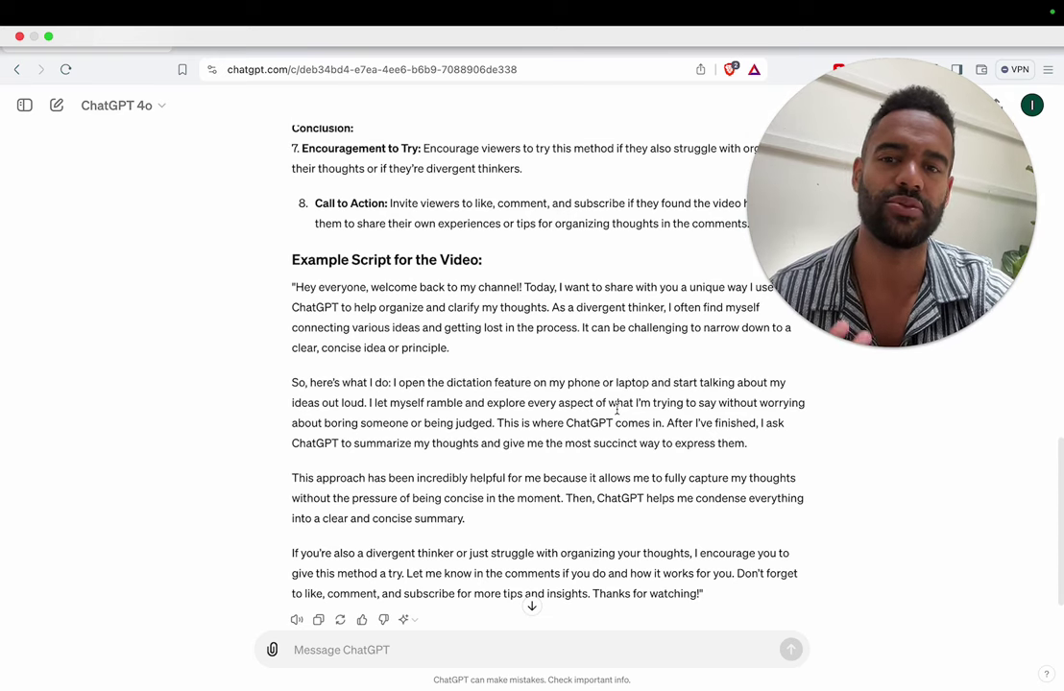
scroll(617, 411, down, 1)
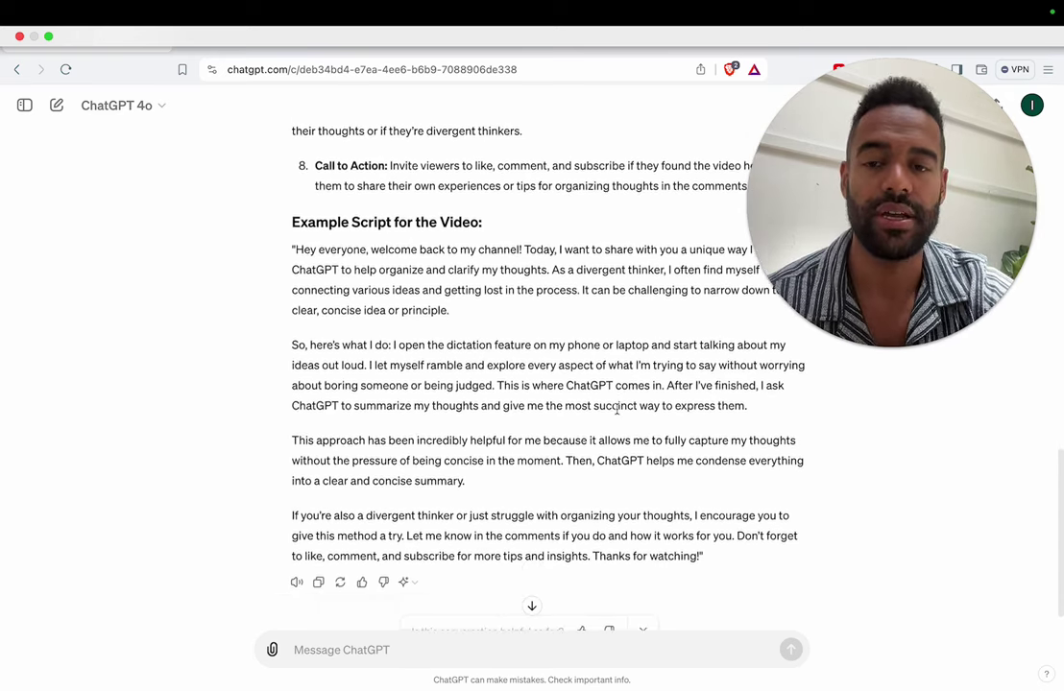
scroll(620, 422, up, 1)
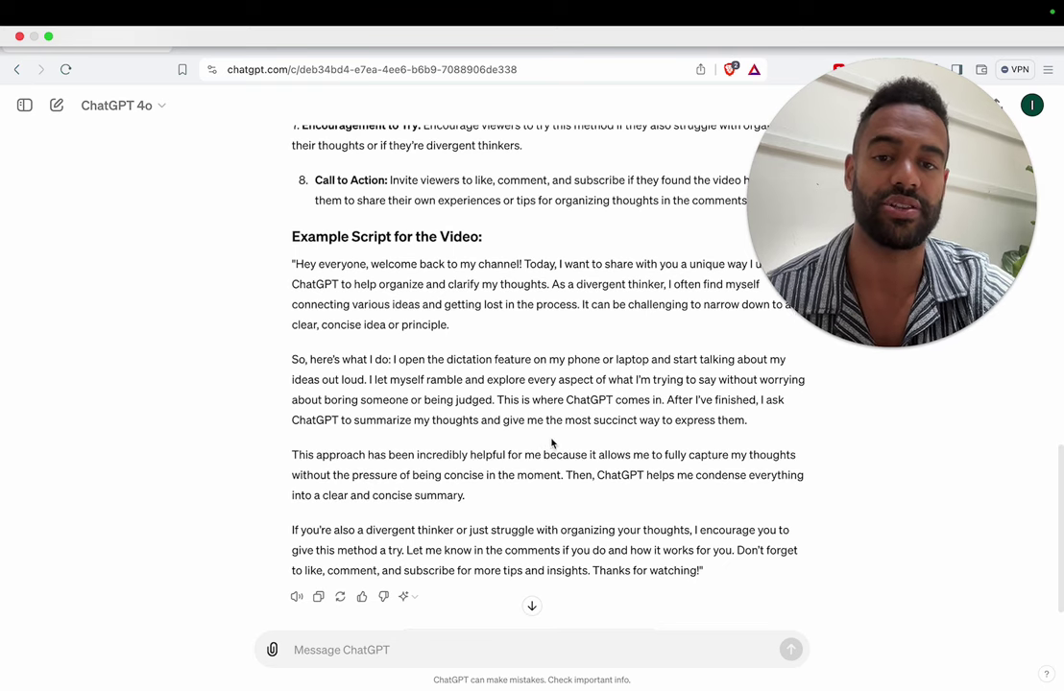
scroll(554, 443, down, 1)
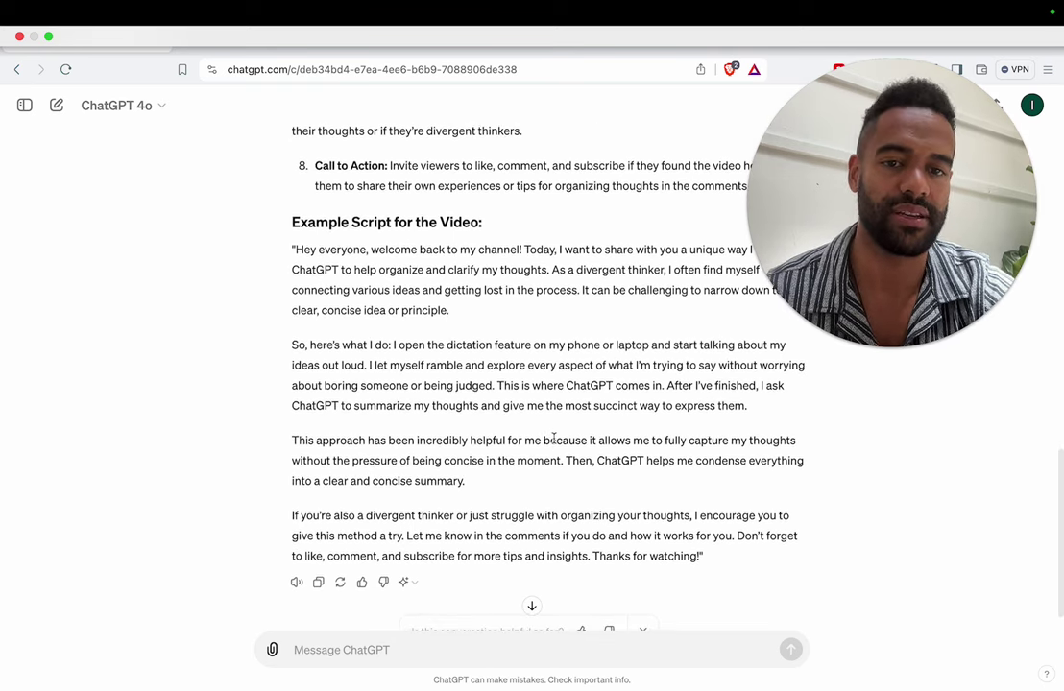
scroll(554, 439, down, 1)
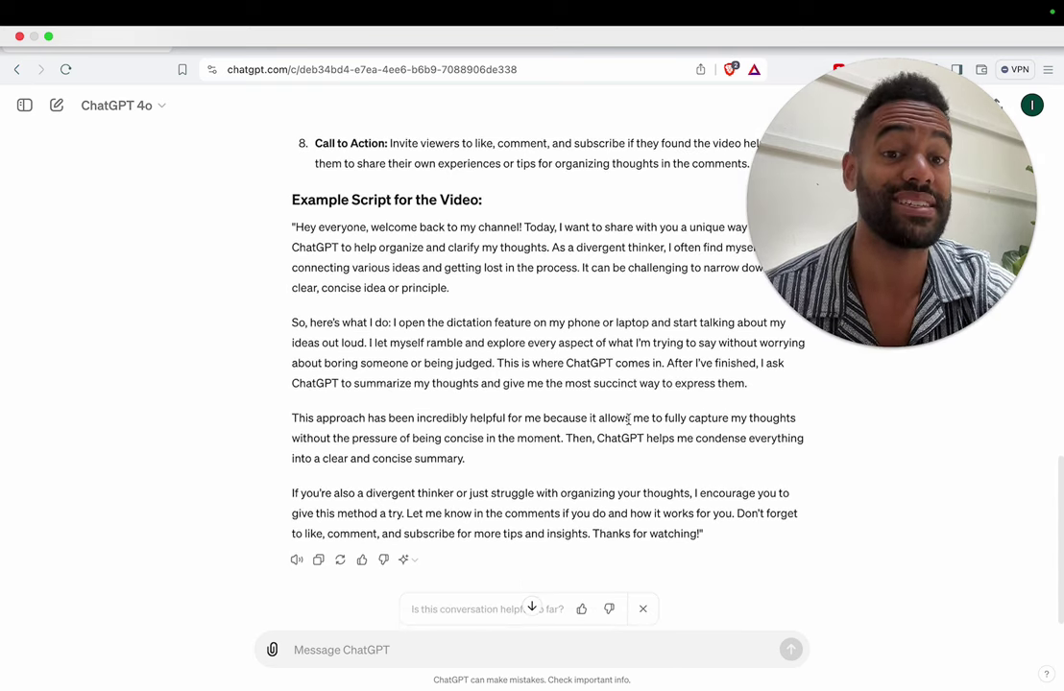
scroll(587, 445, down, 1)
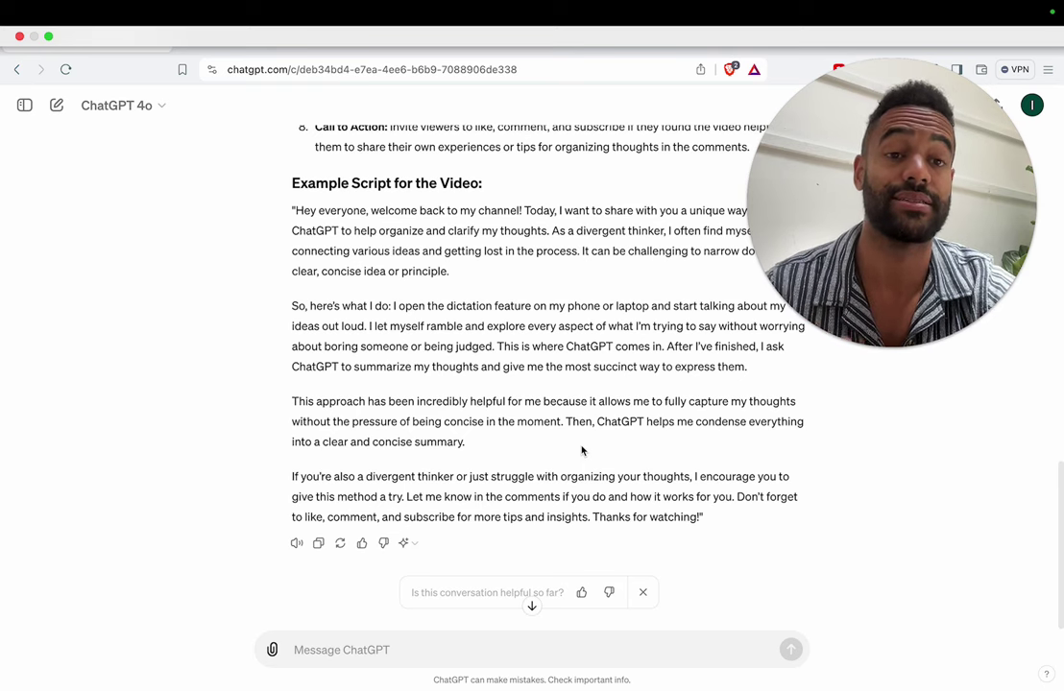
scroll(581, 450, down, 1)
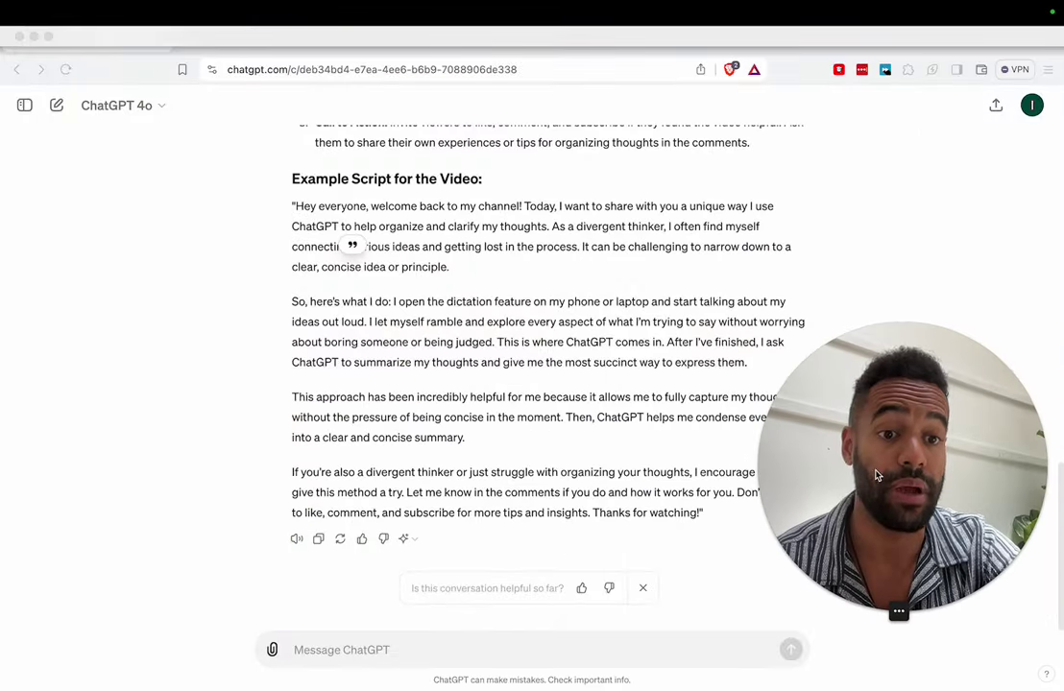
- Dictate a request for an allegory: removing a lingering injurious object or knee deformity speeds recovery
click(336, 650)
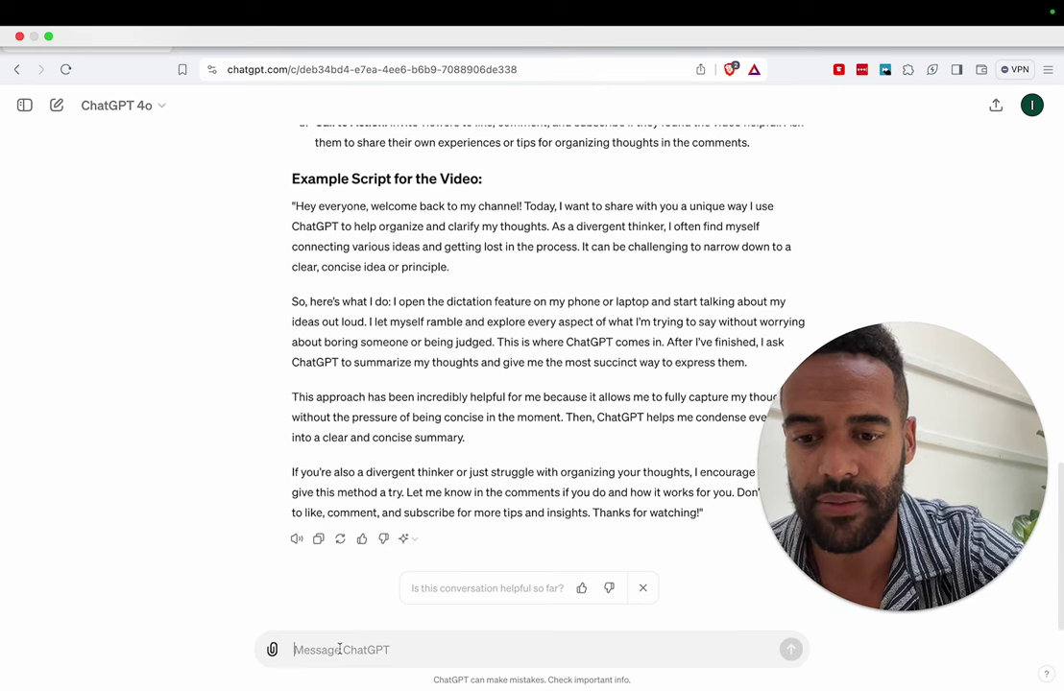
key(ctrl)
key(ctrl)
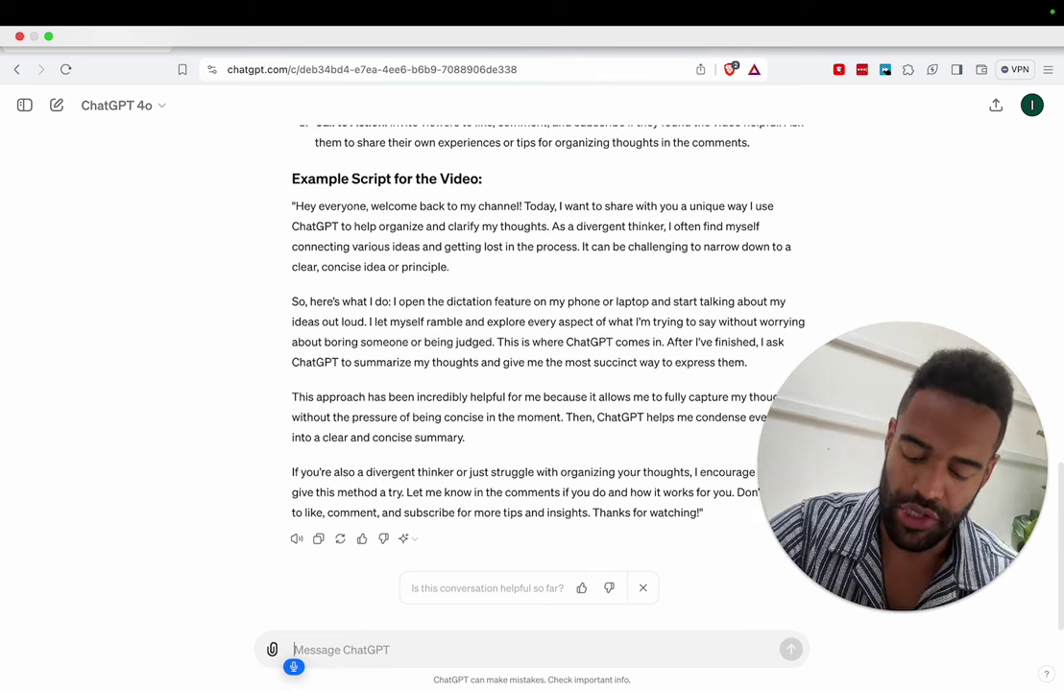
text(I want you to help me come up)
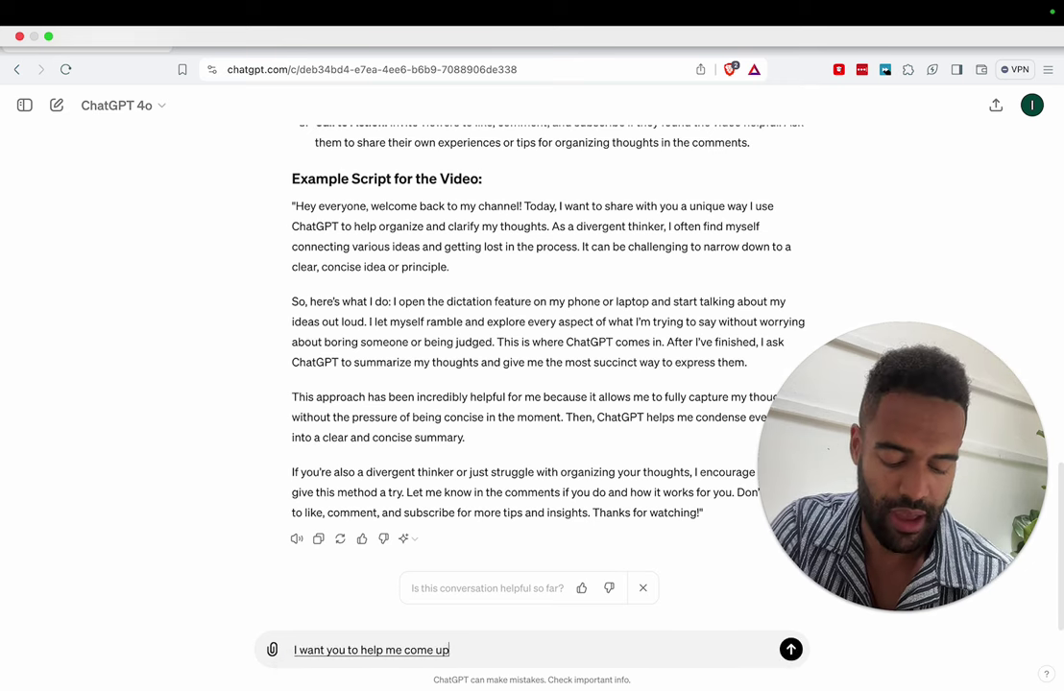
text( with an allegory)
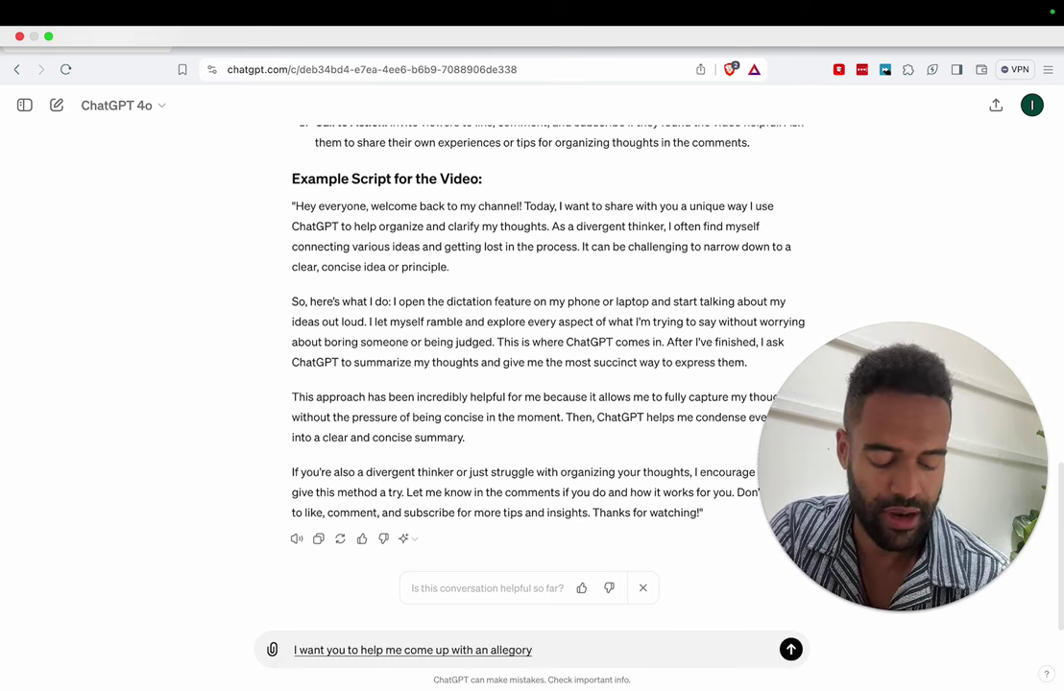
text( or in a metaphor that is)
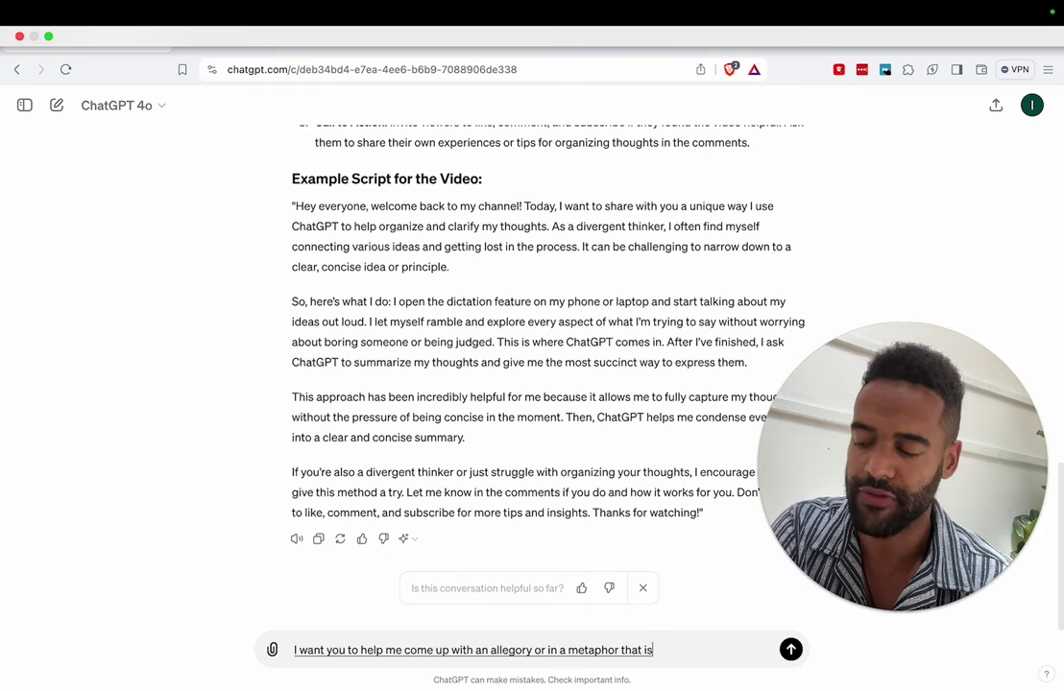
text( appropriate for the phenom)
text(enon that I encounter, and)
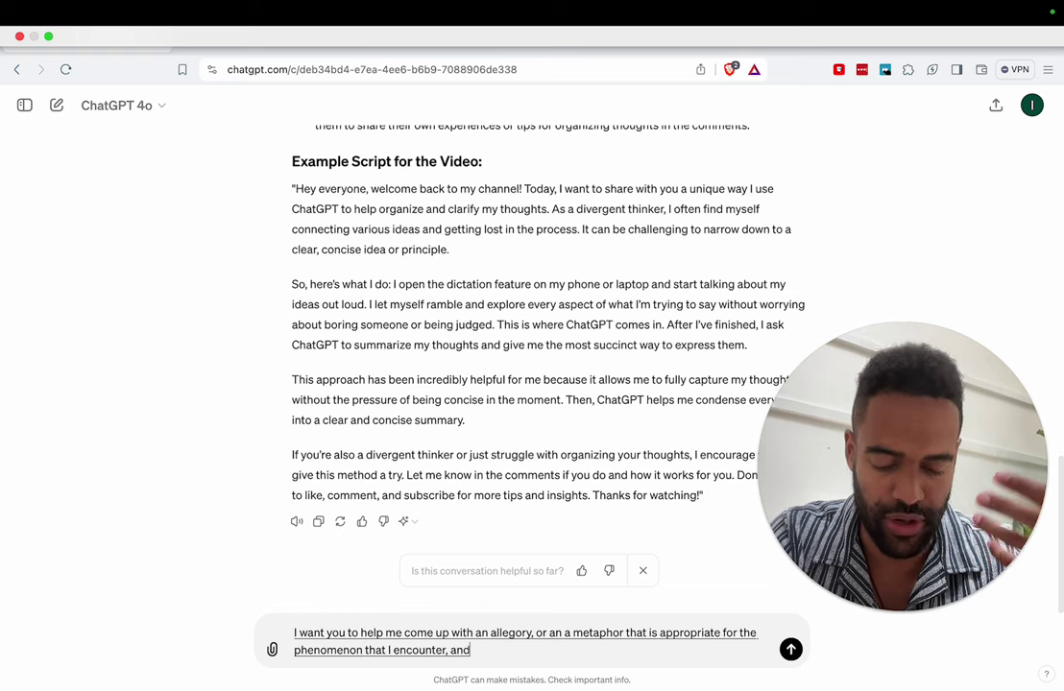
key(BackSpace)
key(BackSpace)
key(BackSpace)
key(BackSpace)
key(BackSpace)
text( and struggle to communicate to people)
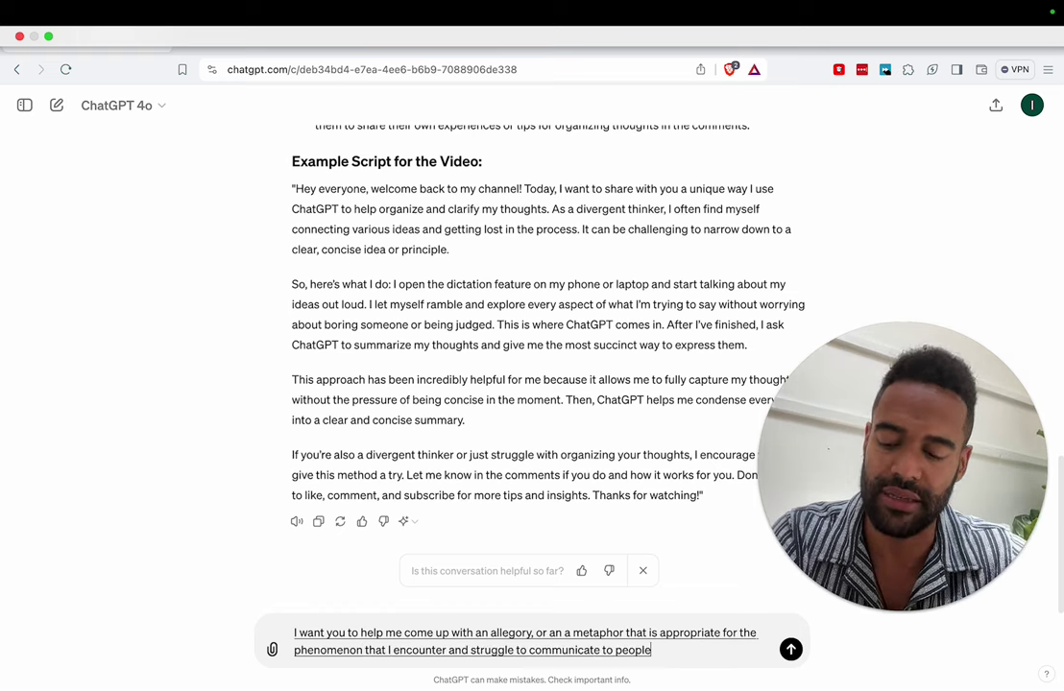
text(, and it has to do with the process)
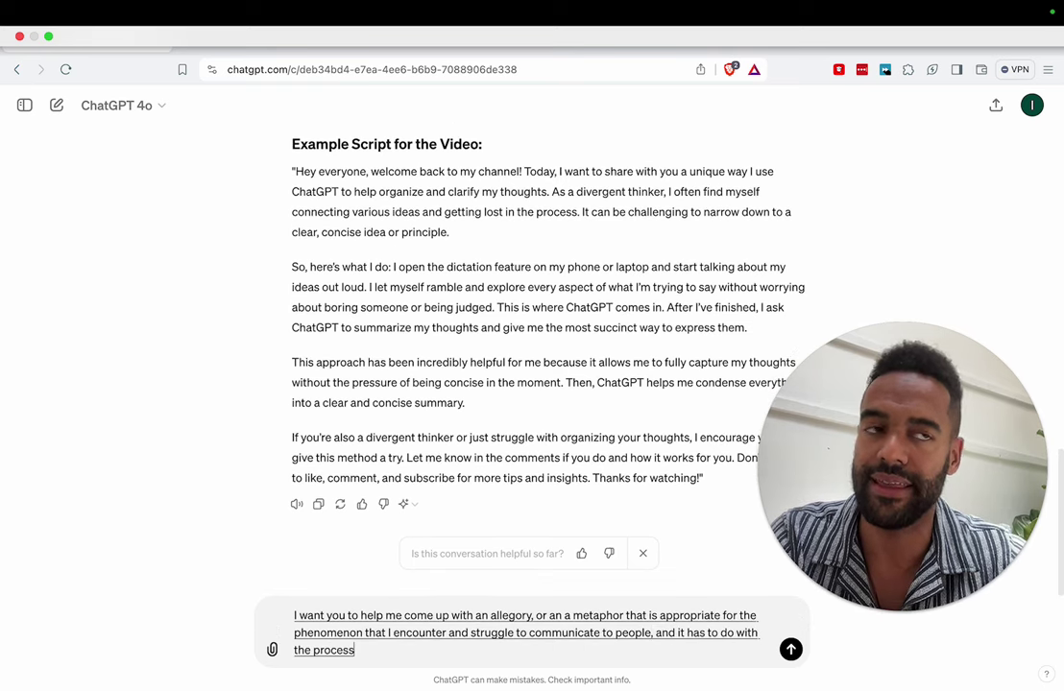
text( of healing or)
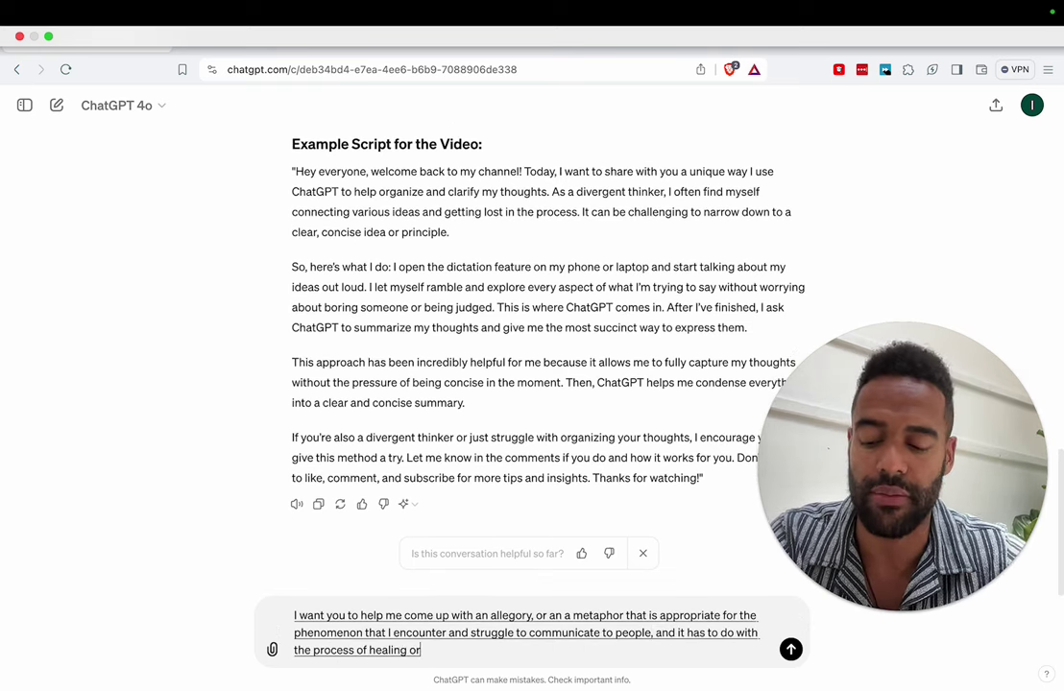
text( restoring something back to normal function, and what I)
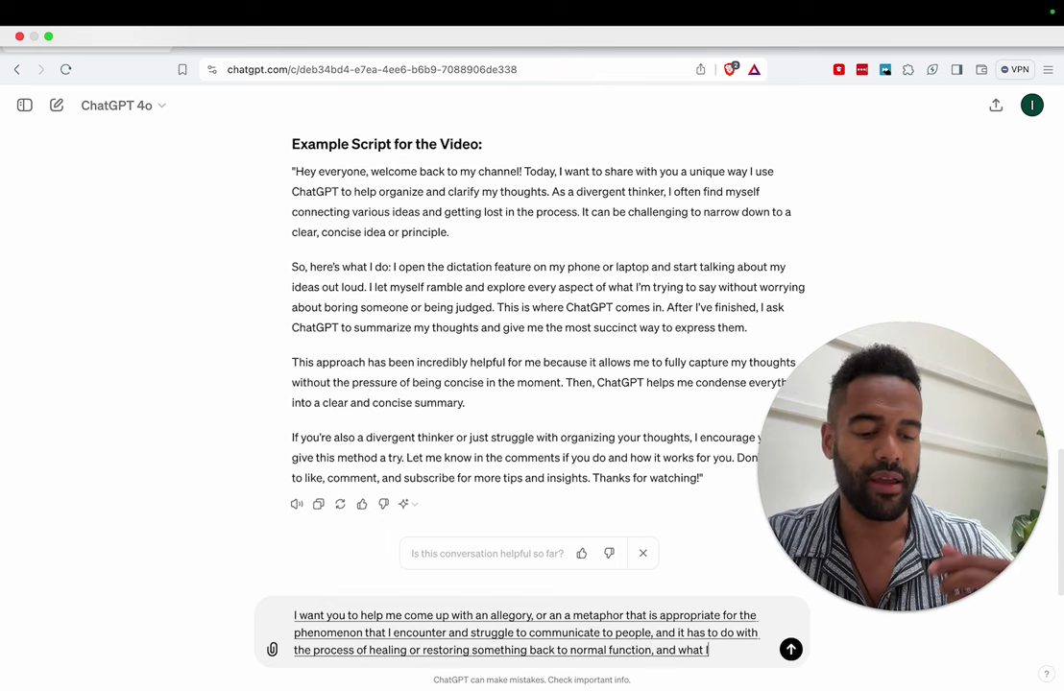
text( find is that)
text( people will)
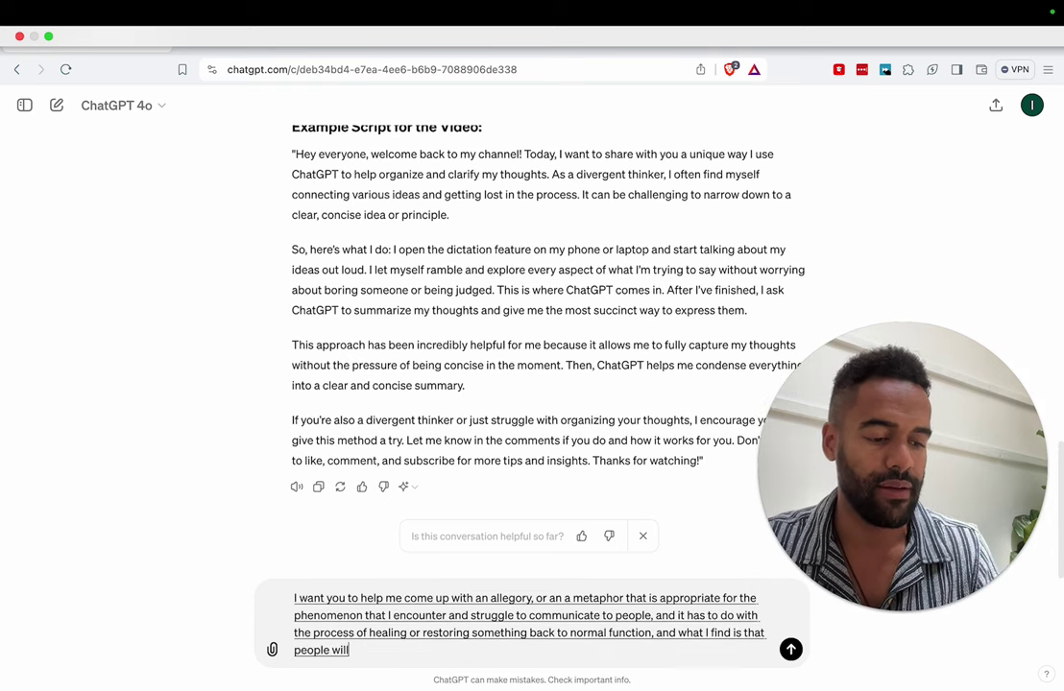
text( have say like a injury like a knee injury)
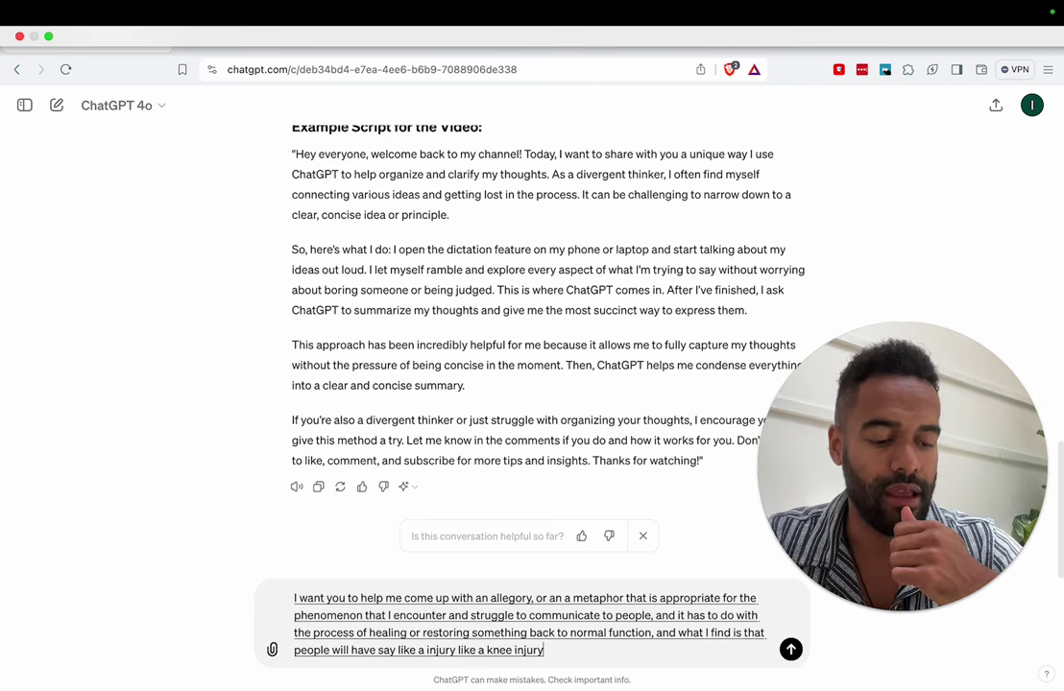
text(, and the initial trauma that injury is very cute at the moment)
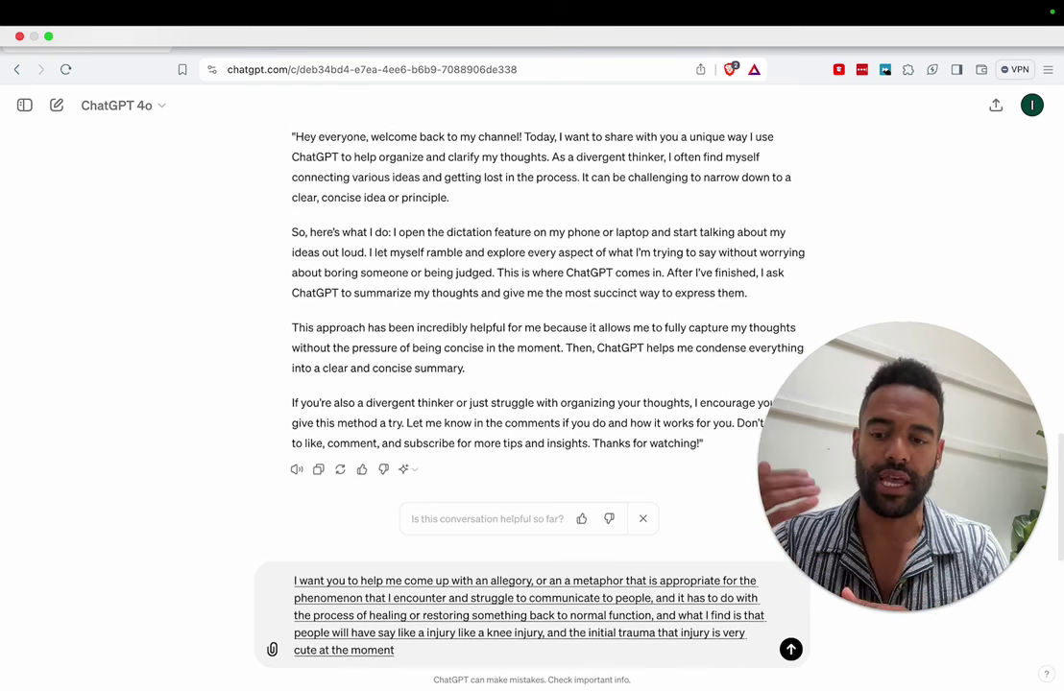
text( and then of course afterwards)
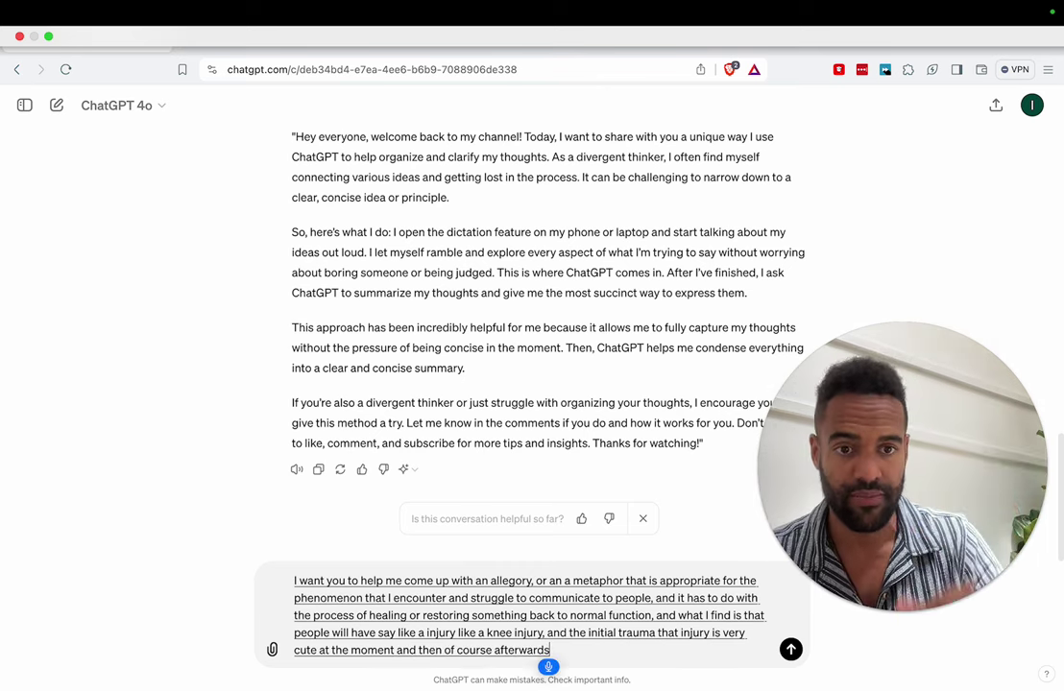
text( the pain and the trauma subsides so you have a second)
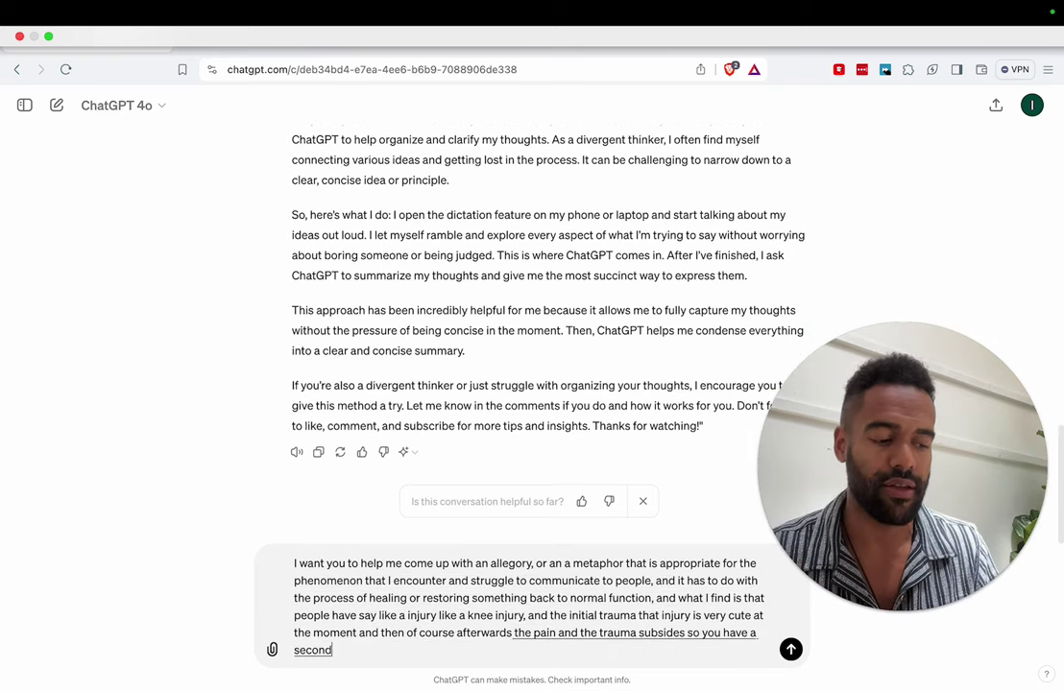
text(ary Fase post trauma where people assume they are now in the healing phase)
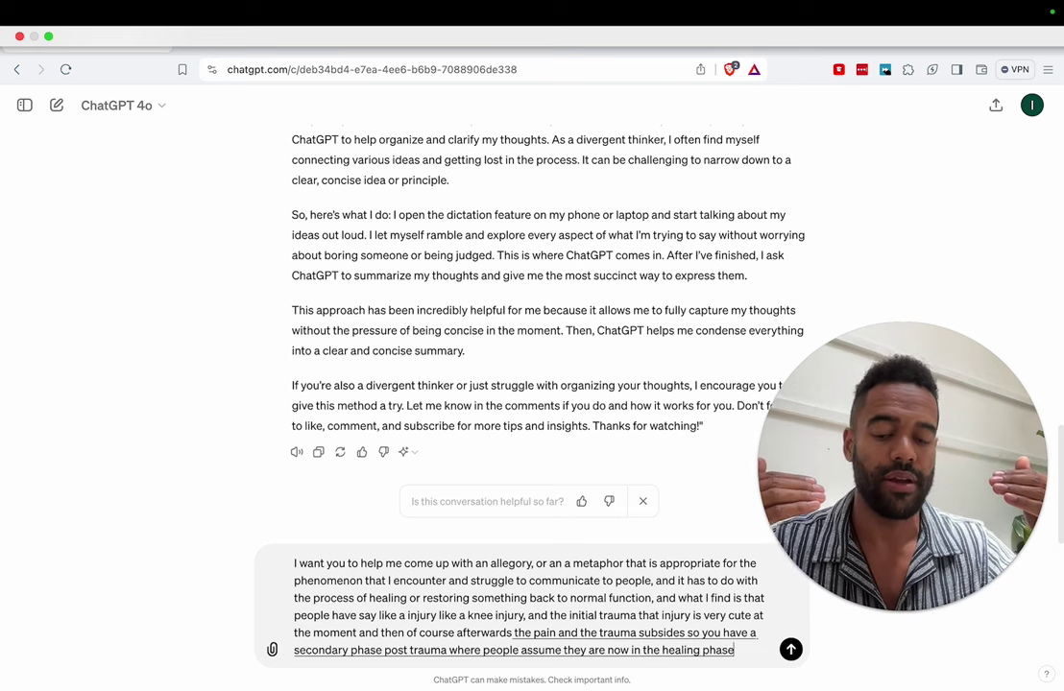
text( already, but in real)
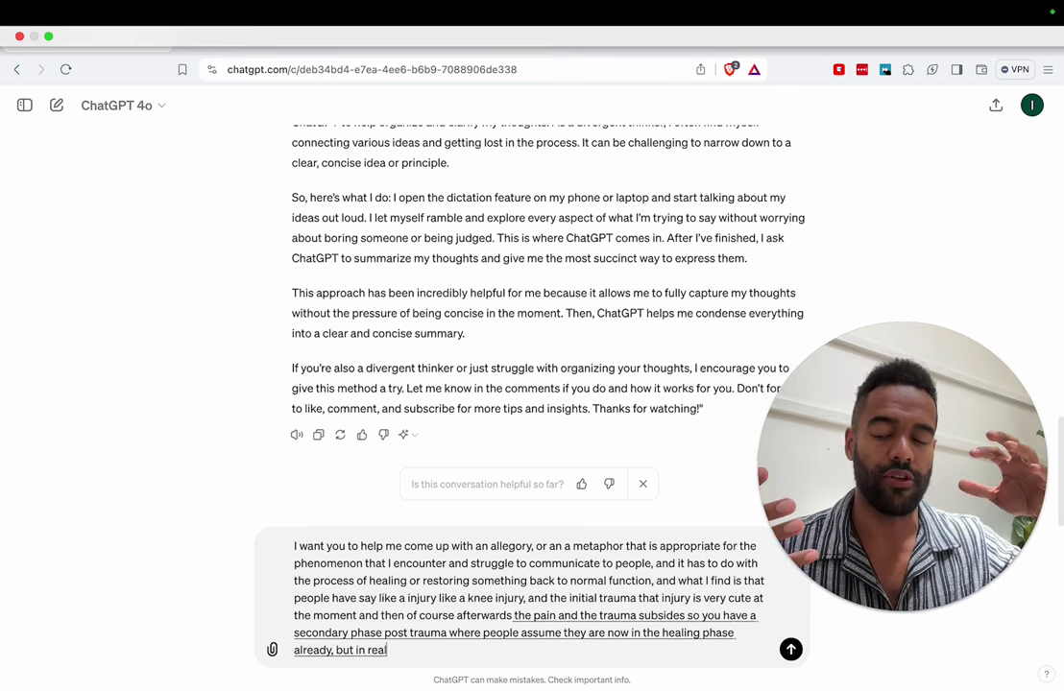
text(ity you've altered)
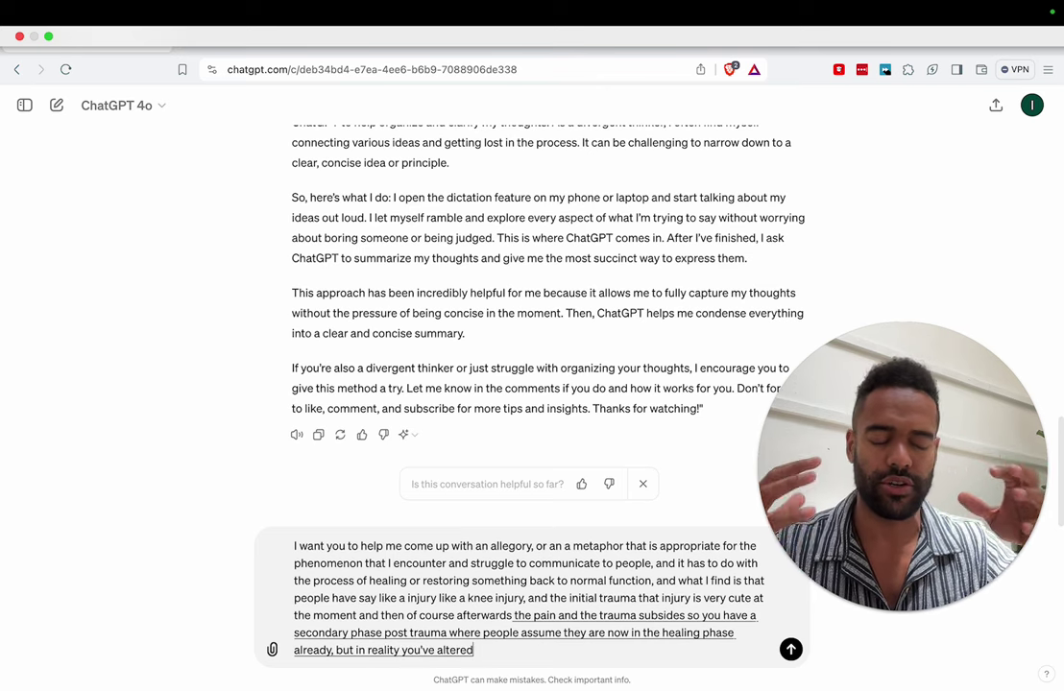
text( things are all the structure in such a way)
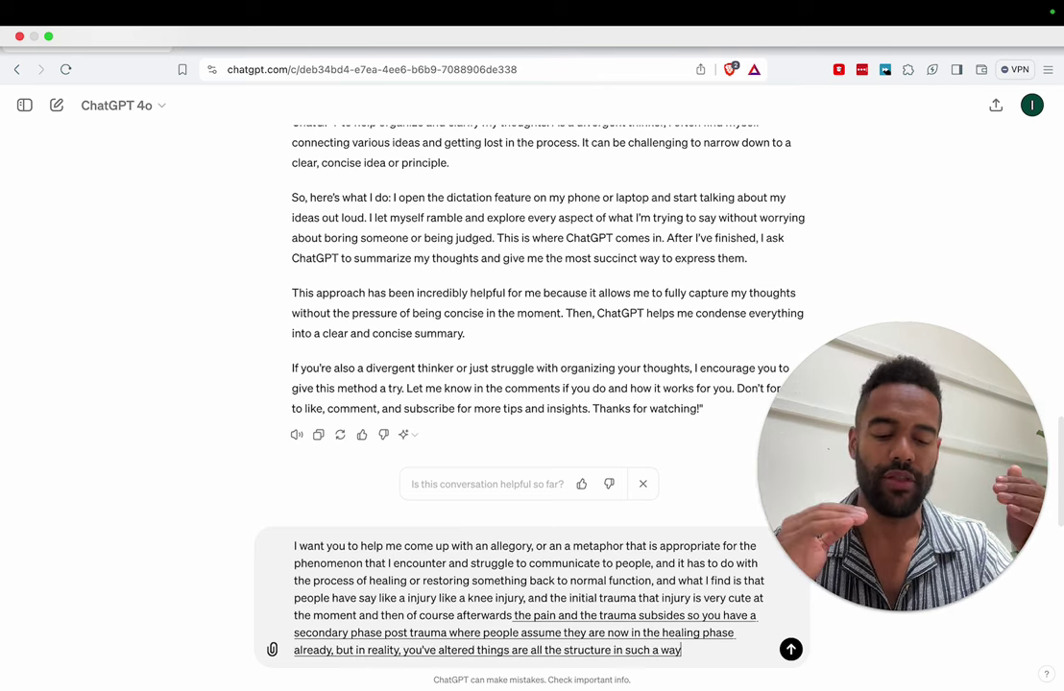
text( that there is still in injurious)
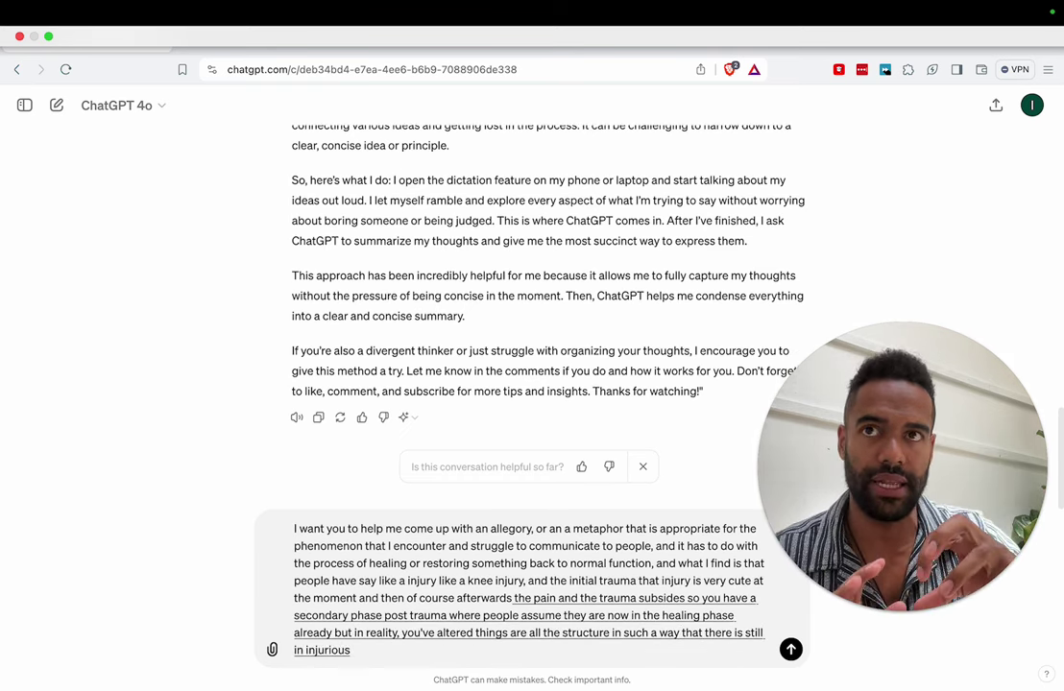
text( stimulus that's)
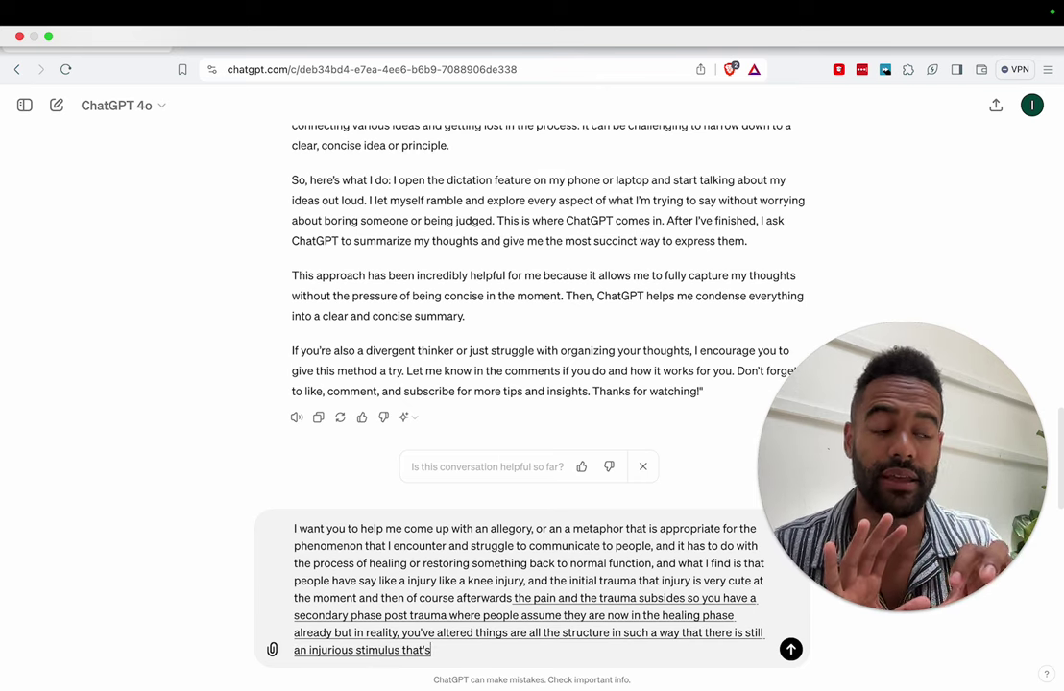
key(BackSpace)
key(BackSpace)
text( they chronically)
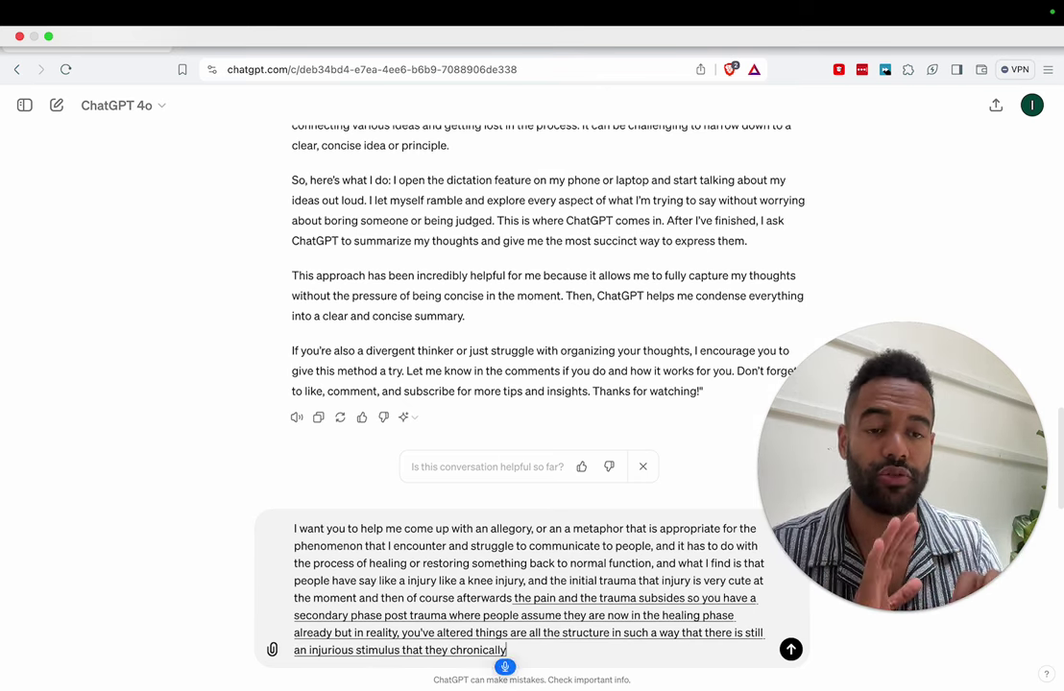
text( inflaming the tissue were chronically causing a problem, but)
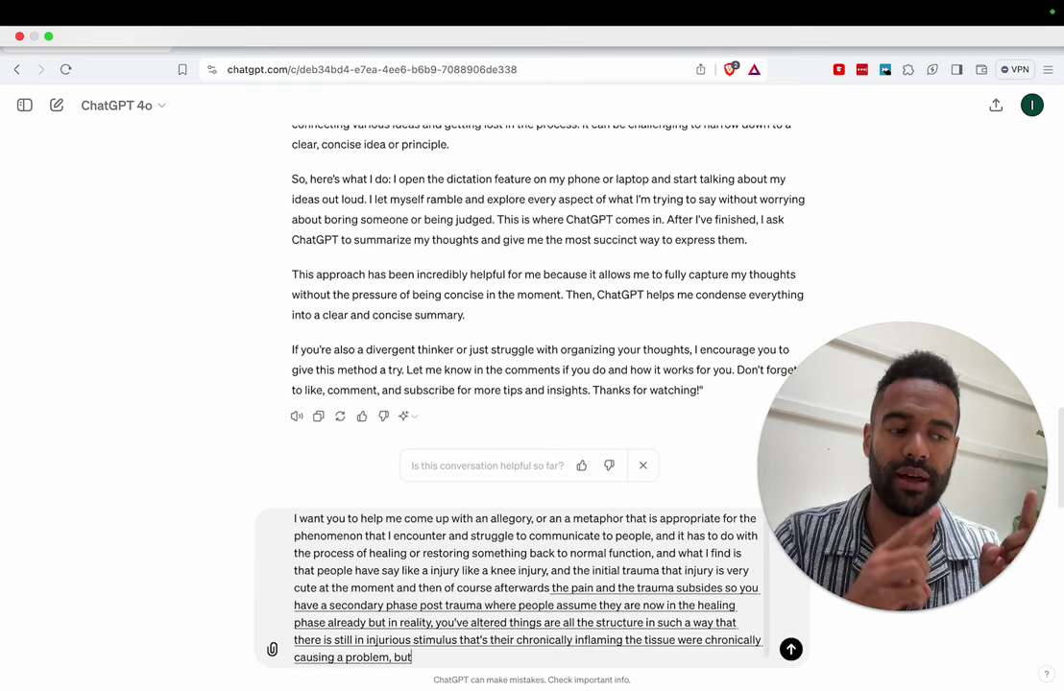
text( people don't realize that it's still there so they think that)
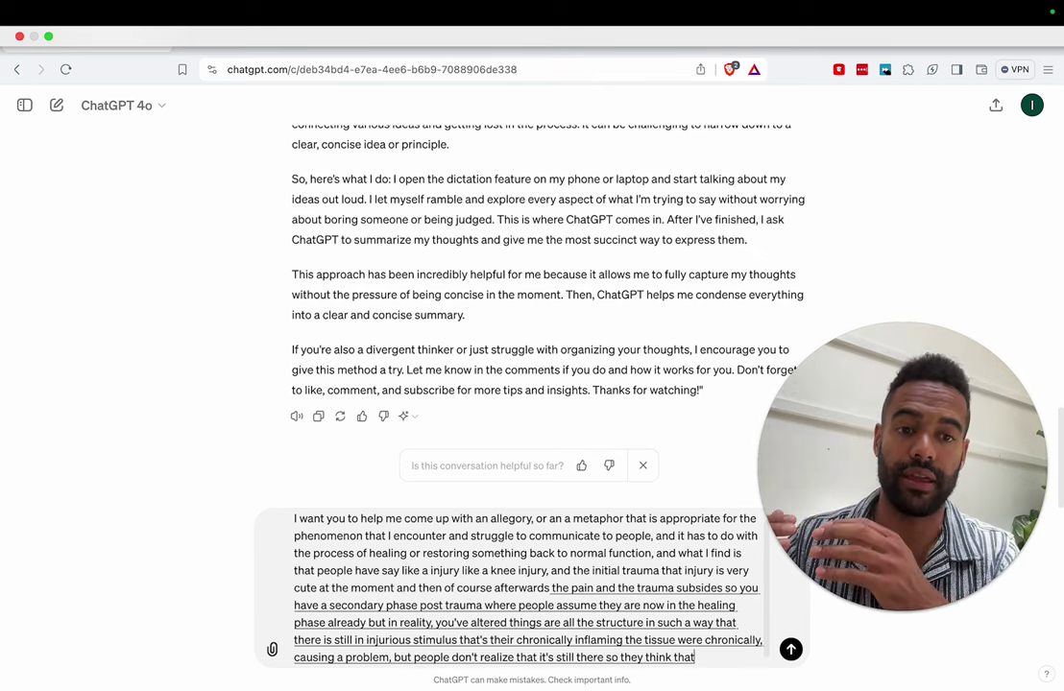
text('re healing)
text( when in real)
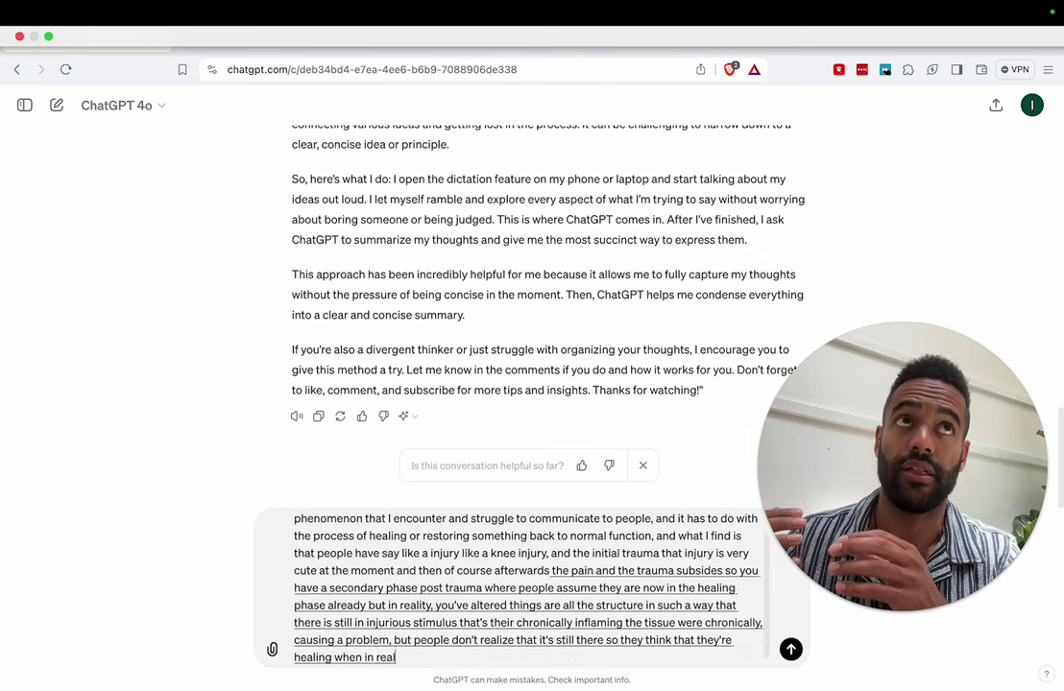
text(ity their body is)
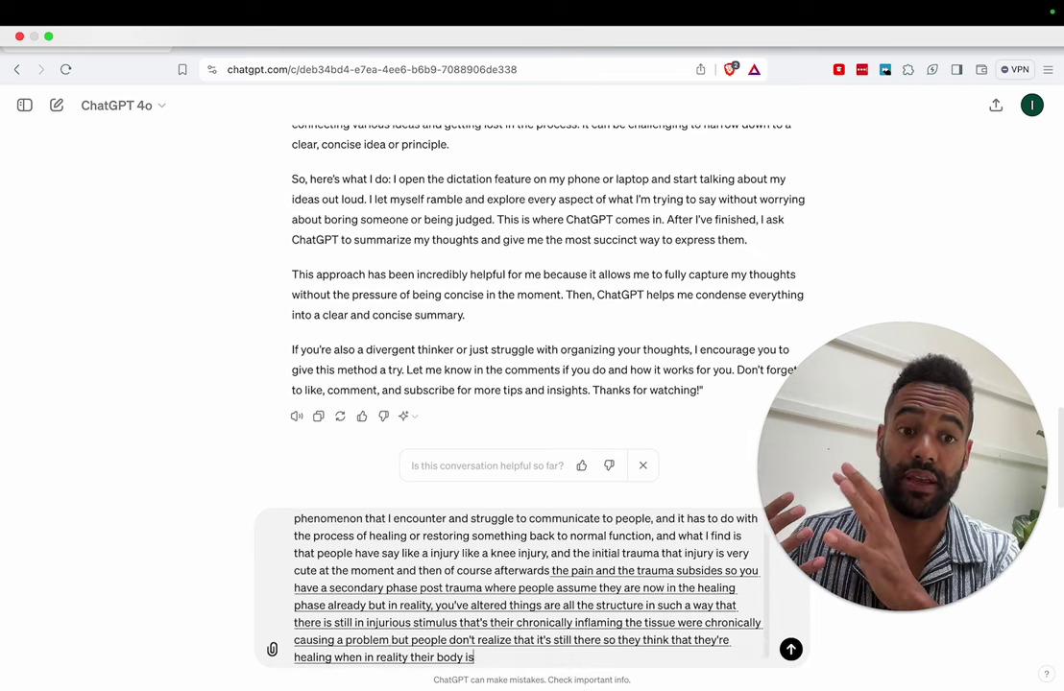
text( just adapting to the presence of)
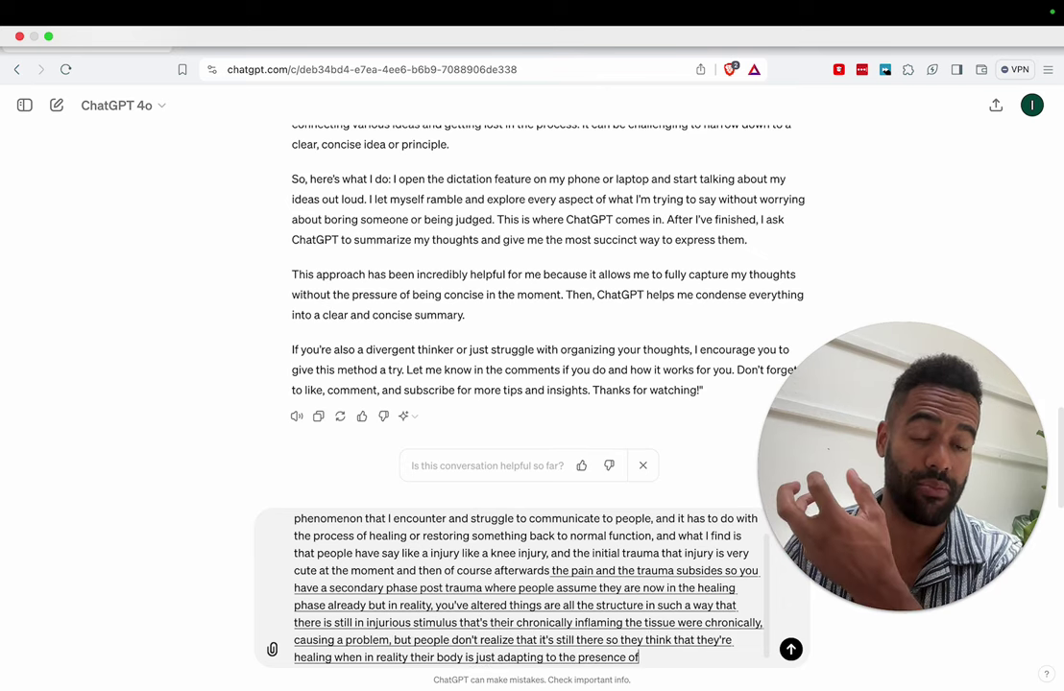
text( this chronic problem)
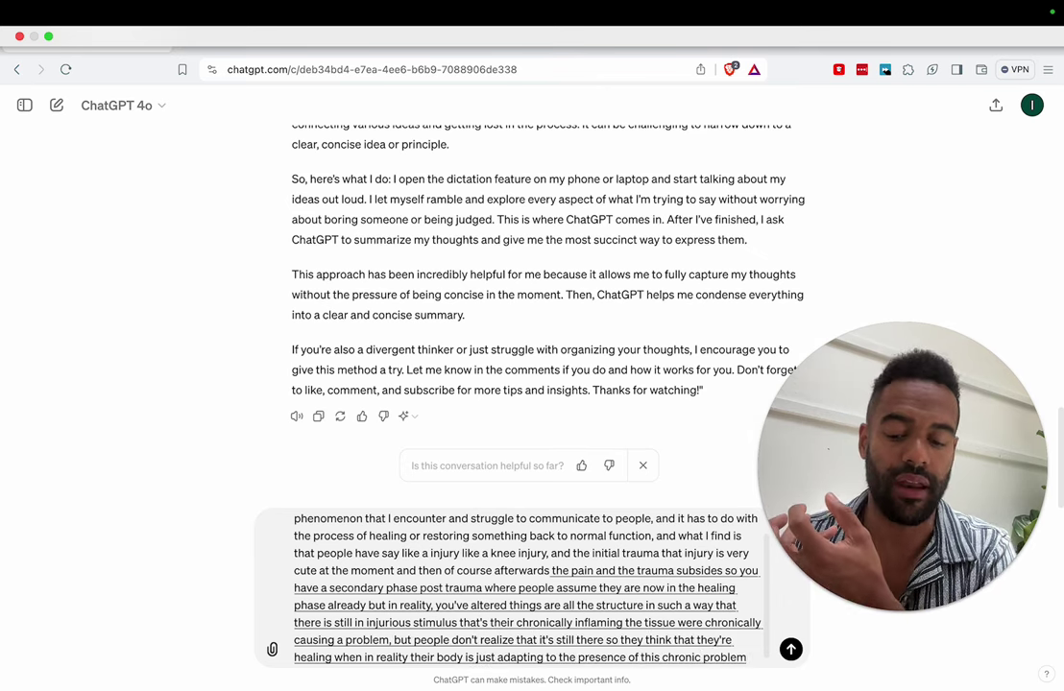
text( and therefore they)
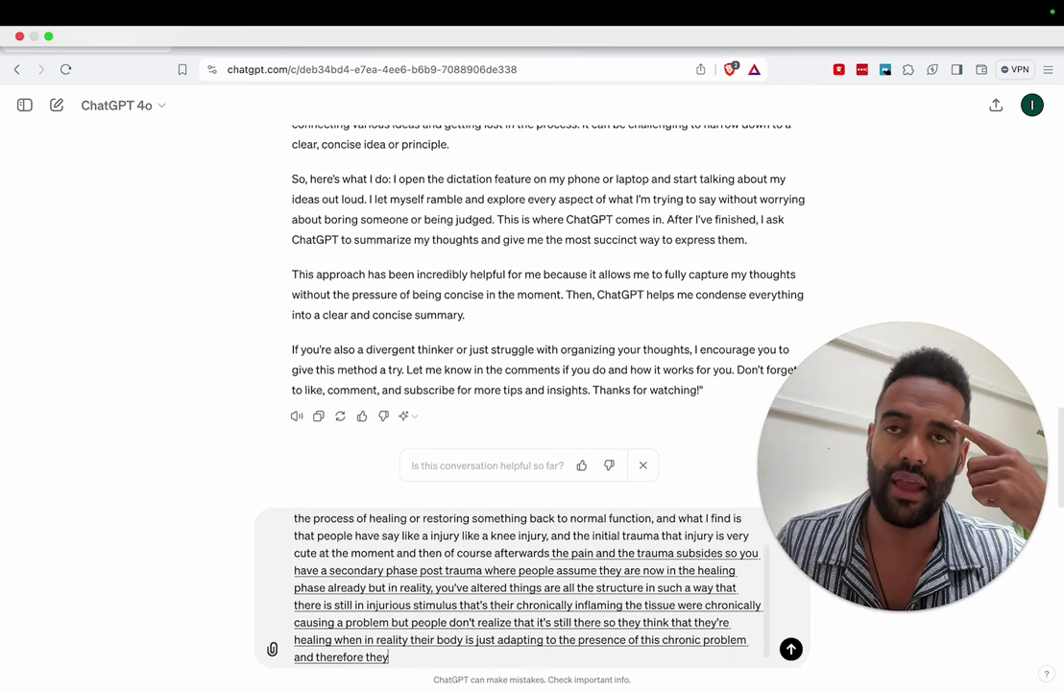
text( formulate A)
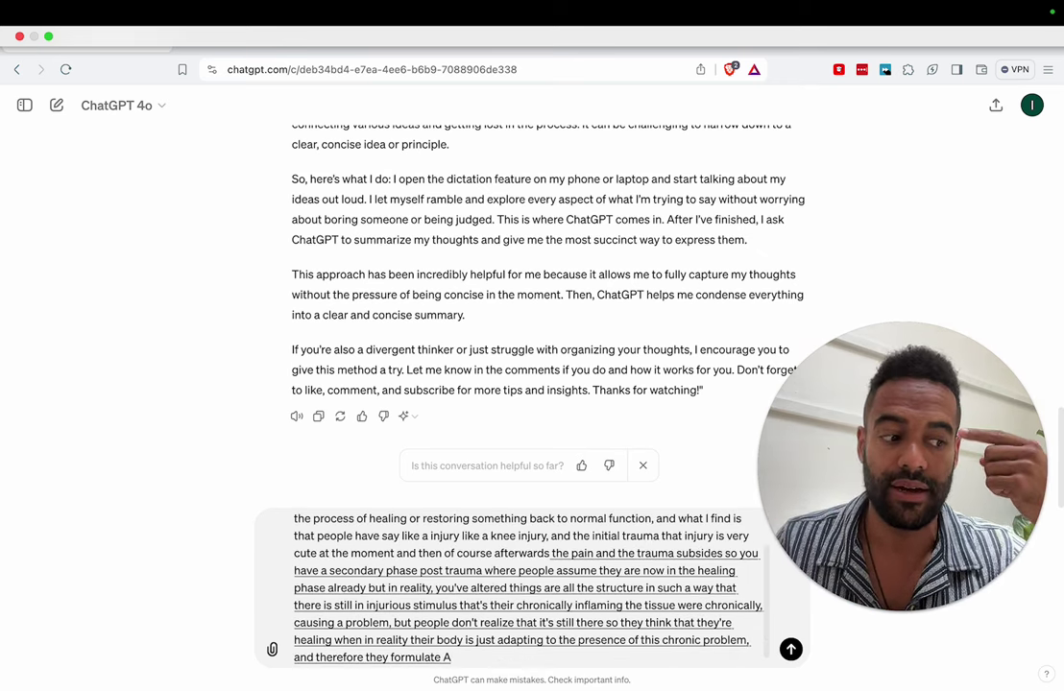
text( sense of how long)
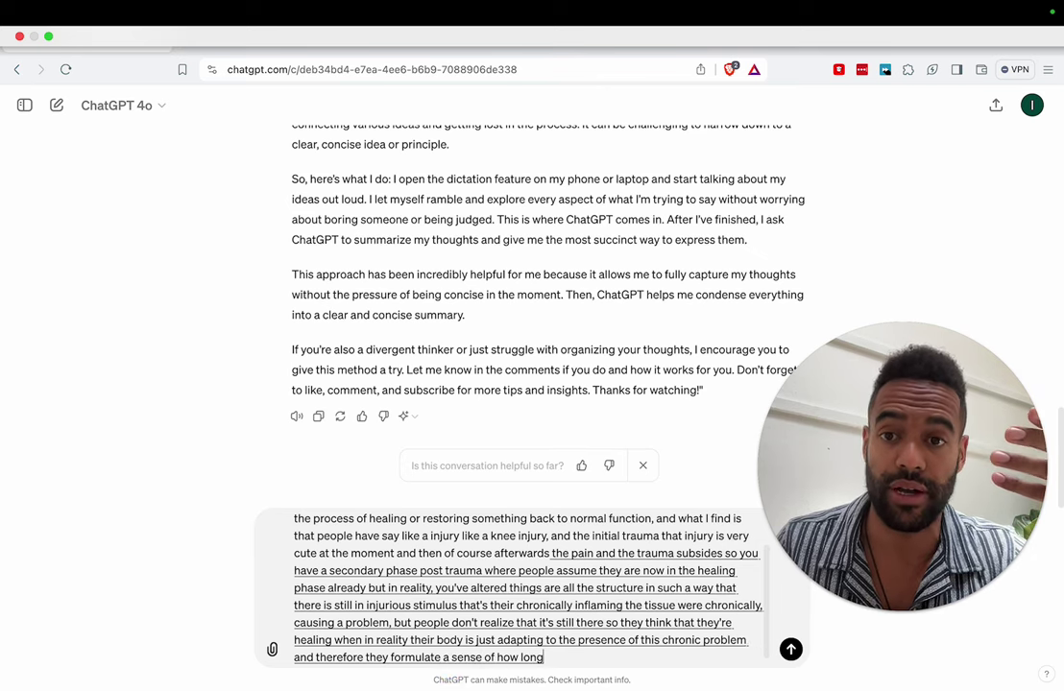
text( the recovery process will take)
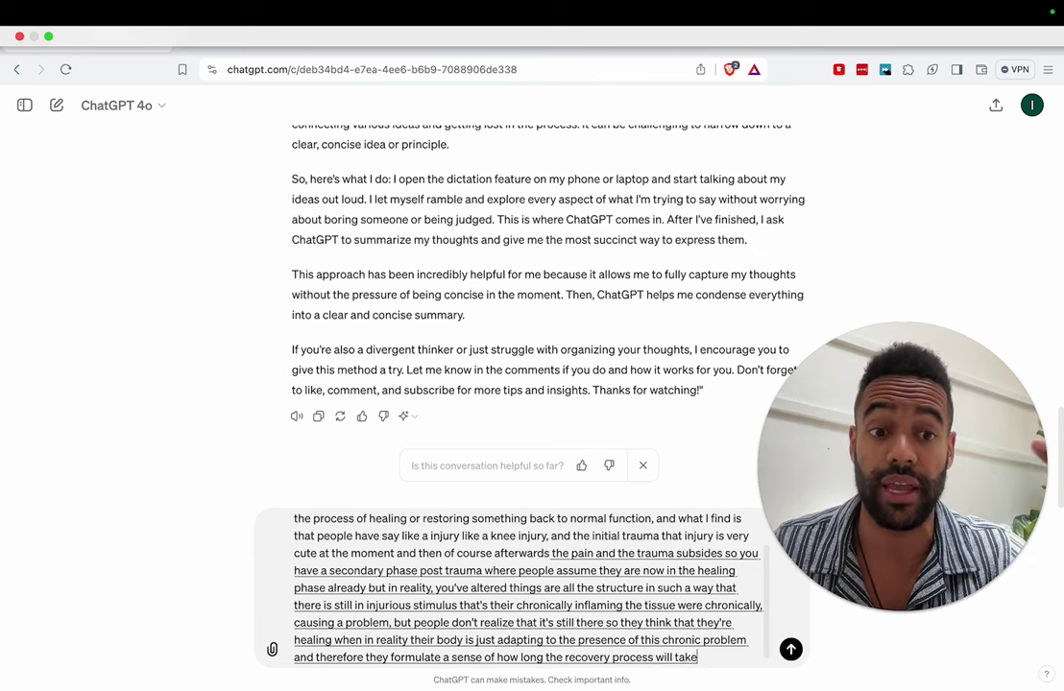
text( they might think it take several months for)
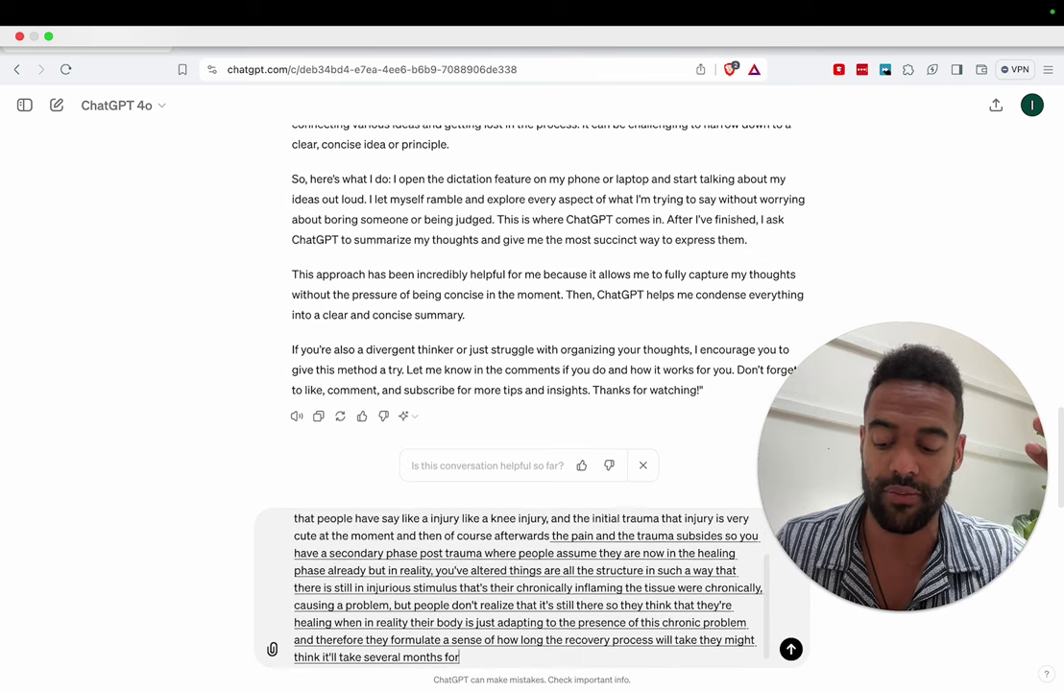
text( t)
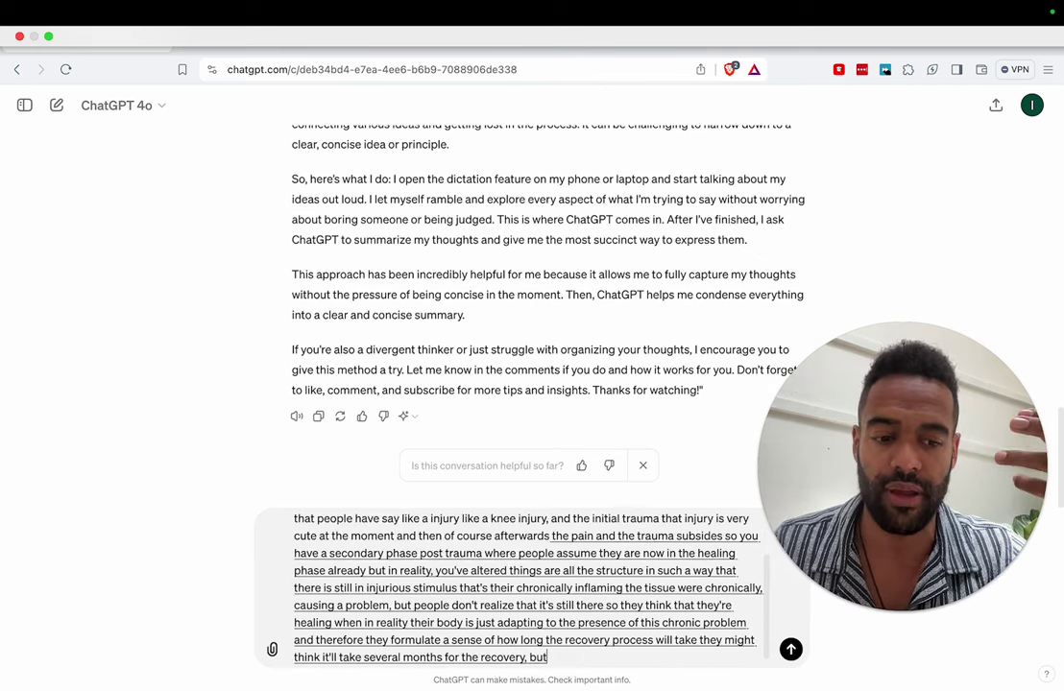
text(he recovery but that timeframe is based off of of)
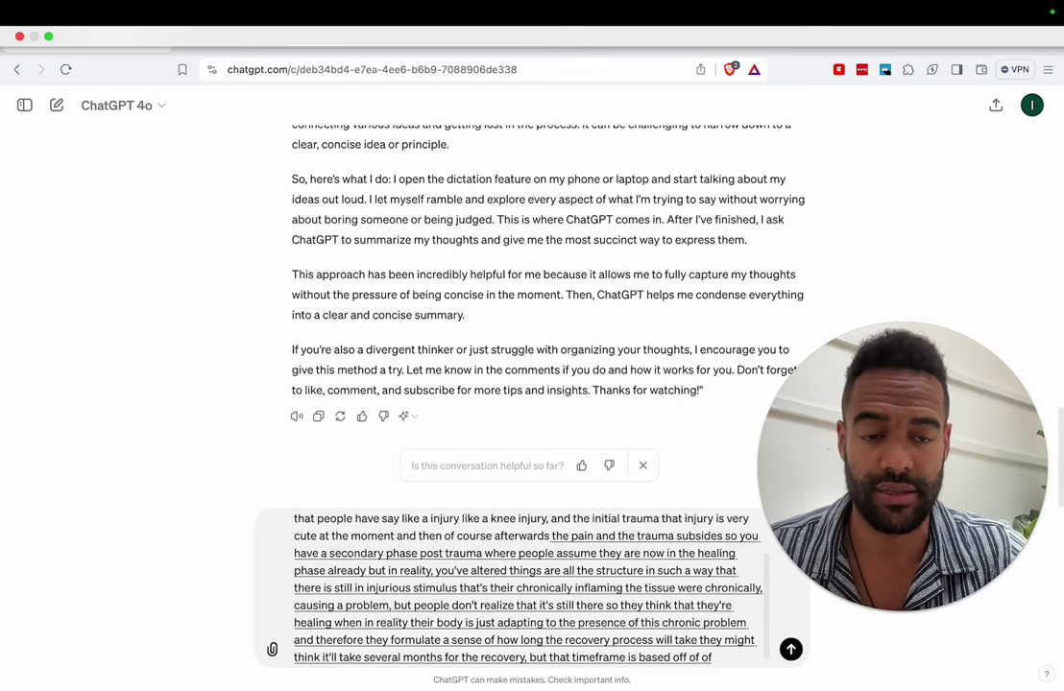
text(, the continued presence)
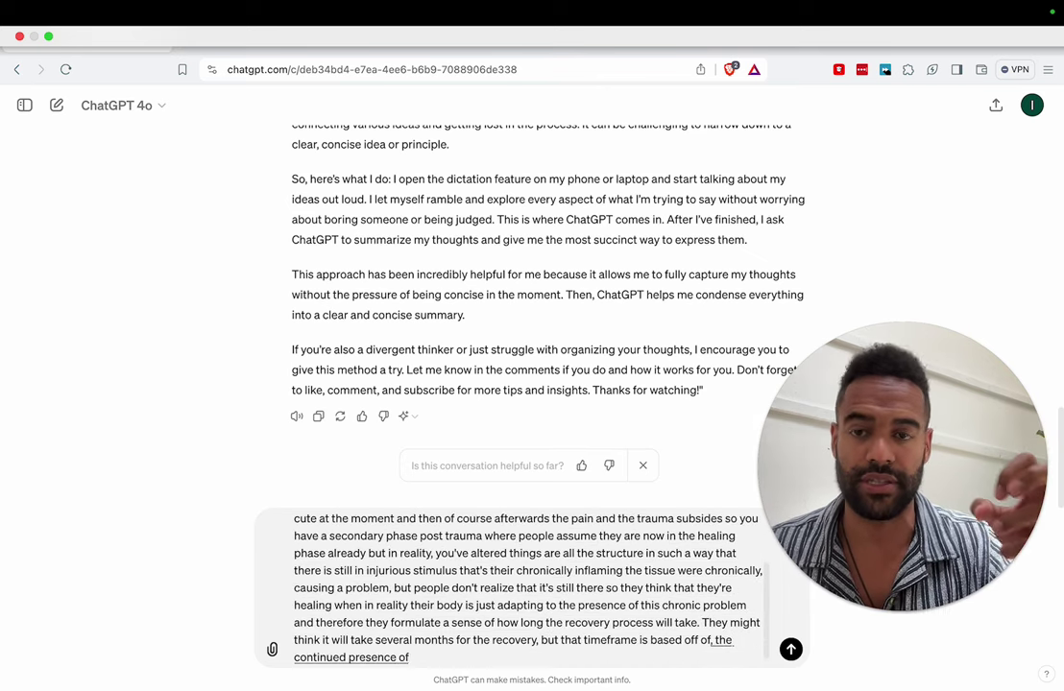
text( of that injurious stimulus that it once again)
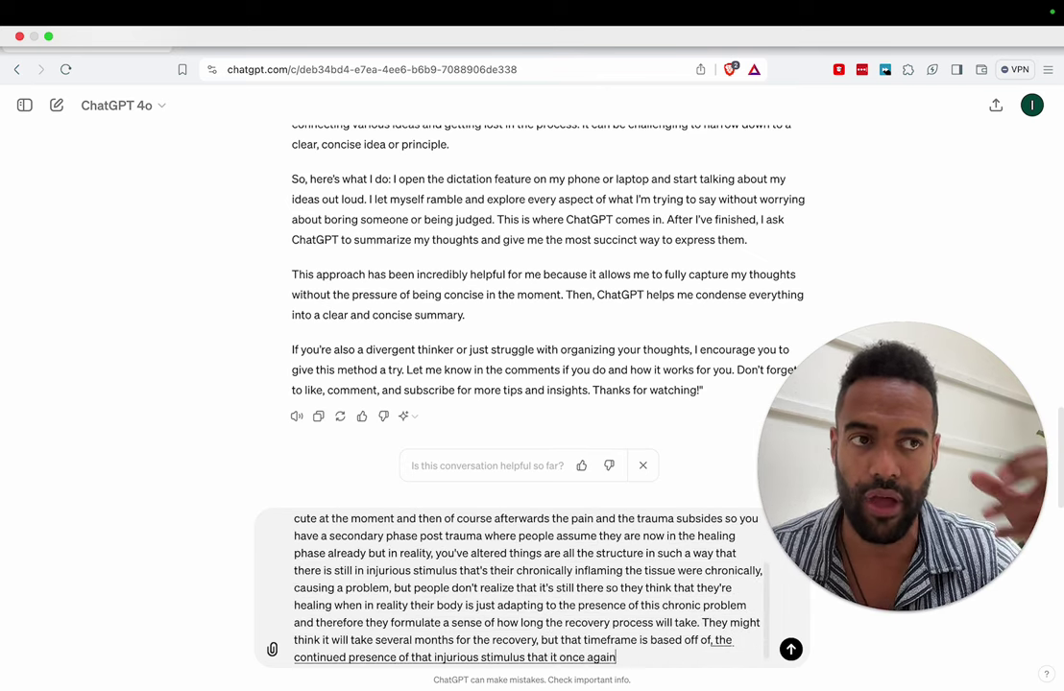
text( is still there without realizing is still there)
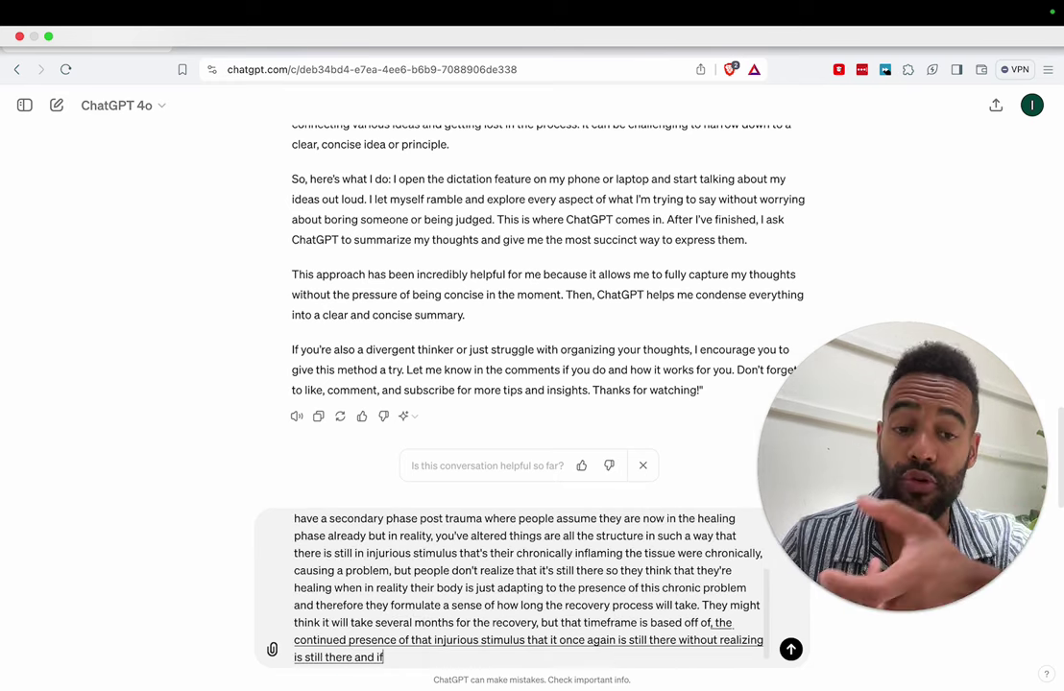
text( and if they removed that)
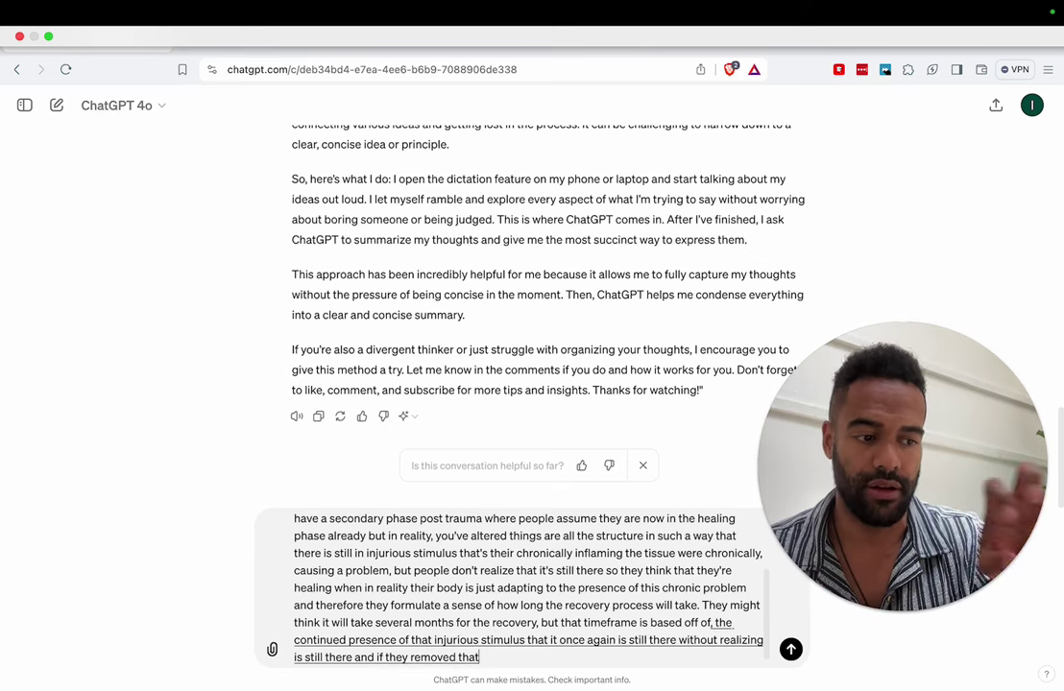
text( injuries)
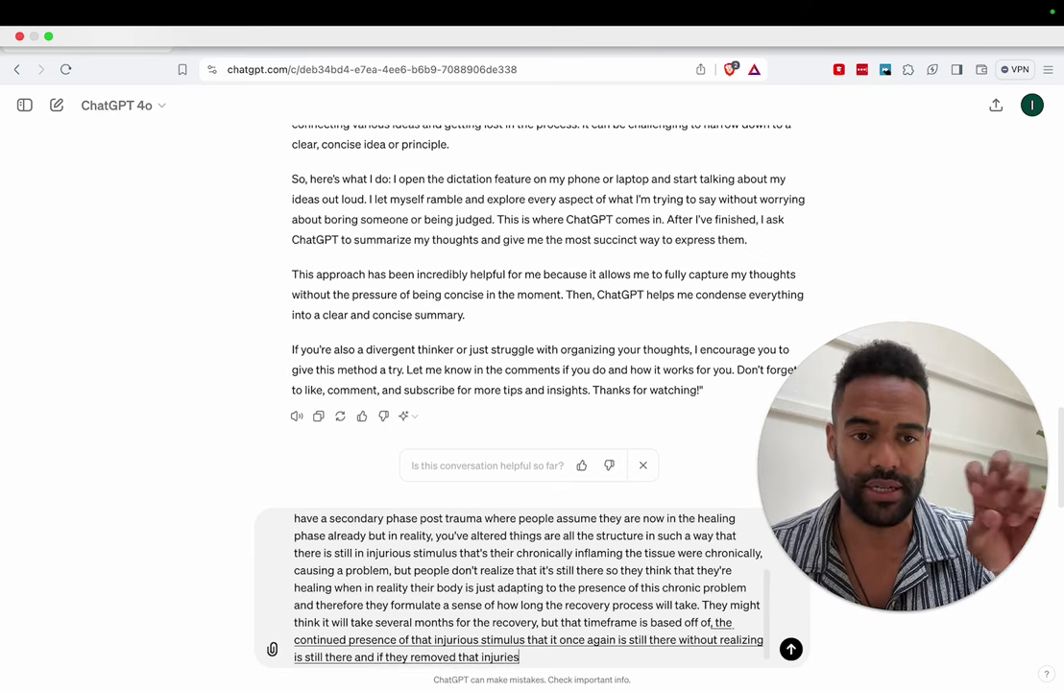
key(BackSpace)
key(BackSpace)
text(oved that injuries object or that)
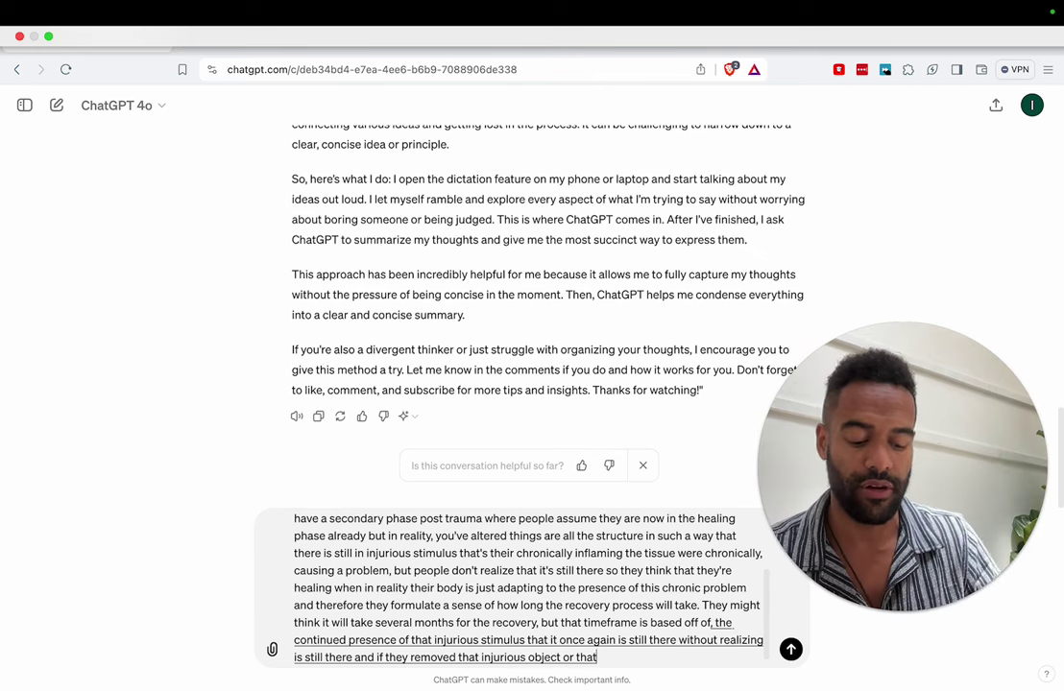
text( deformity in there)
key(BackSpace)
text(ir knee or whatever)
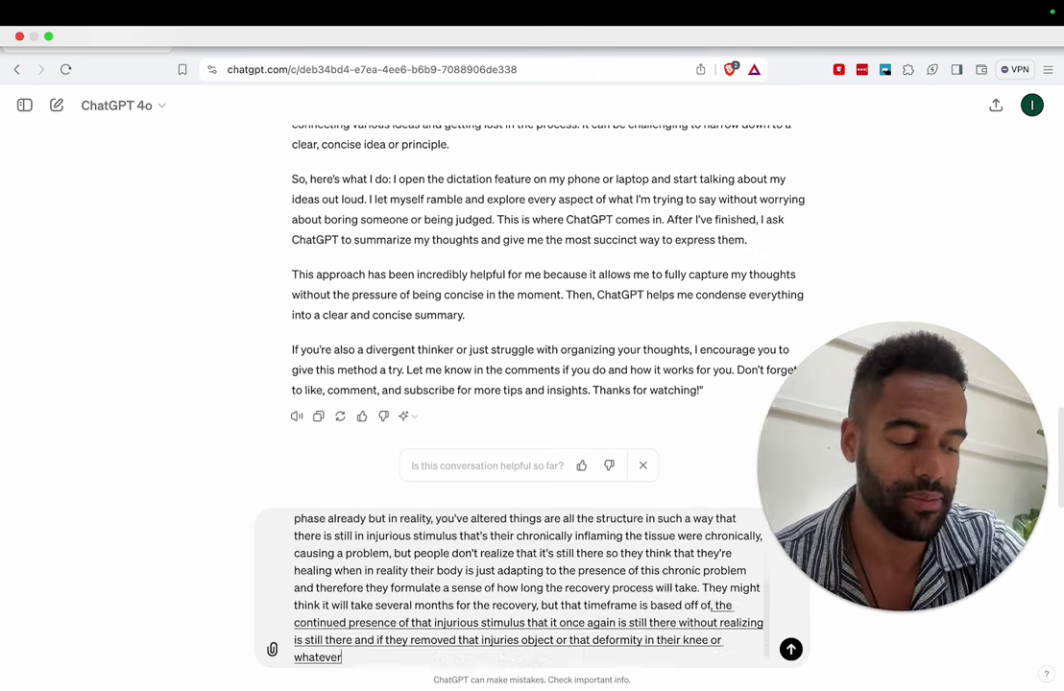
text( the issue might be that they would recover)
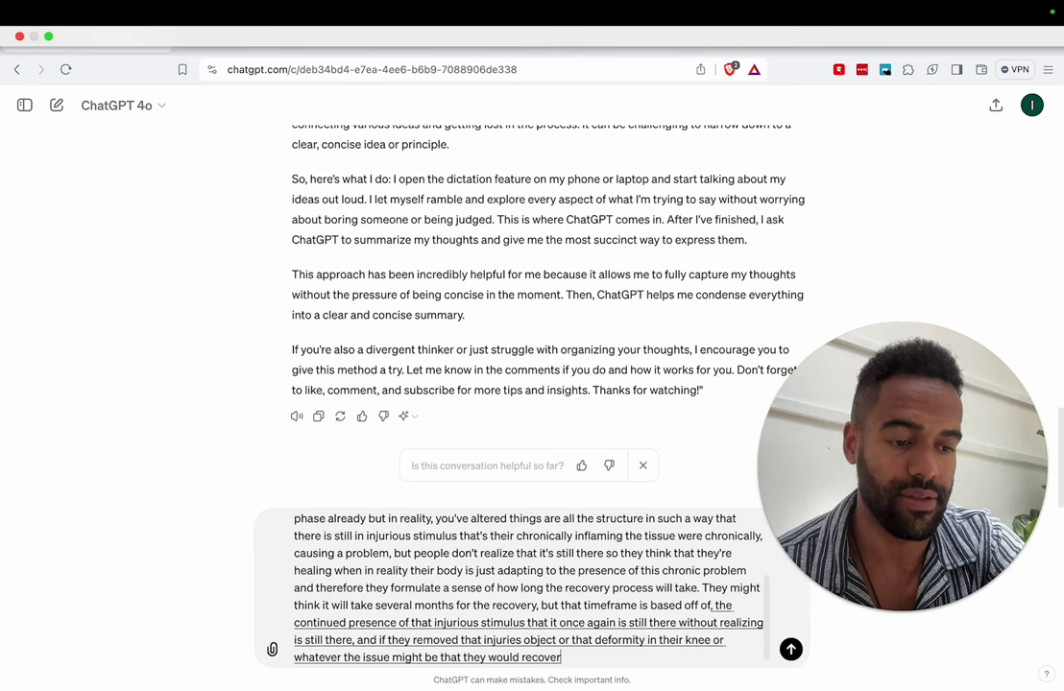
text( massively faster than they initially anticipated so)
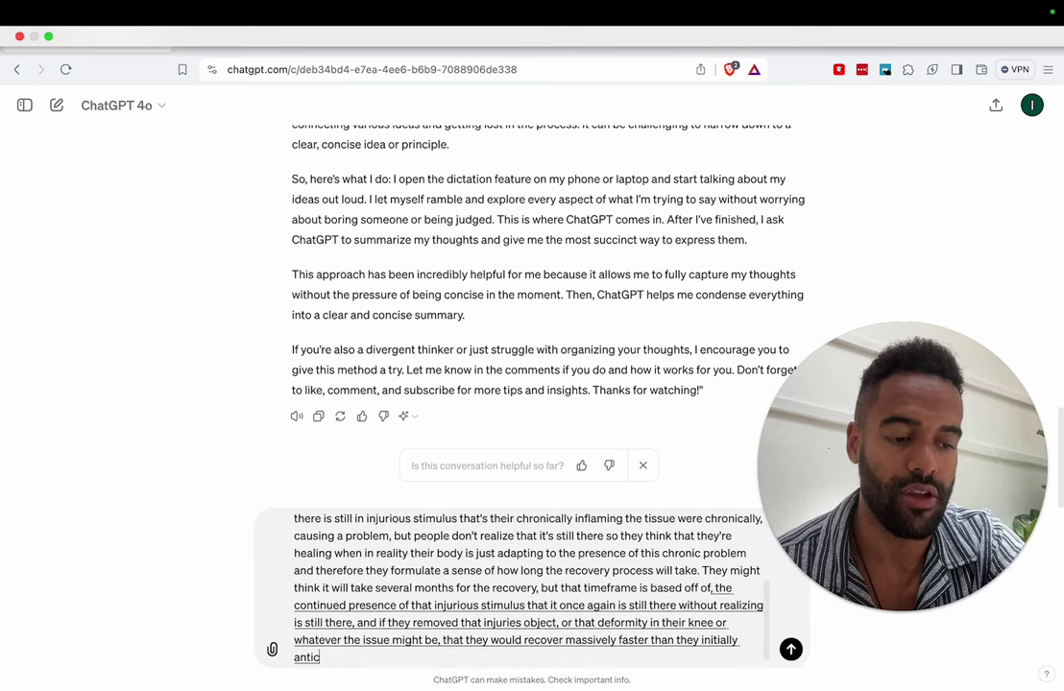
text( might think it's six months)
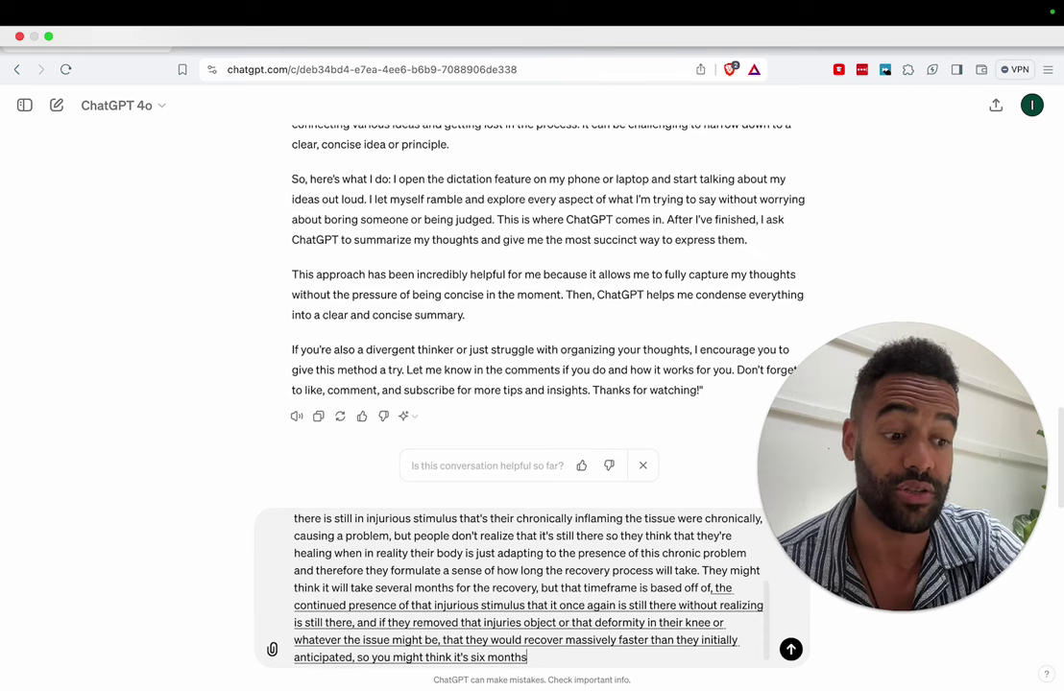
text( recovery but actually only six days)
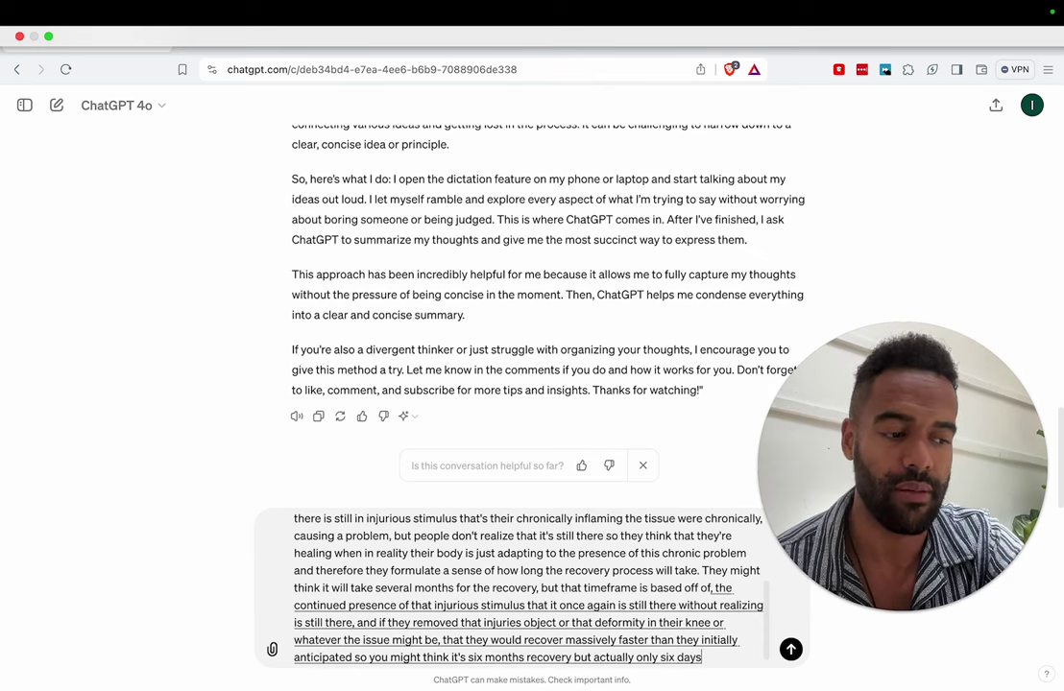
text( which seems miraculous and un)
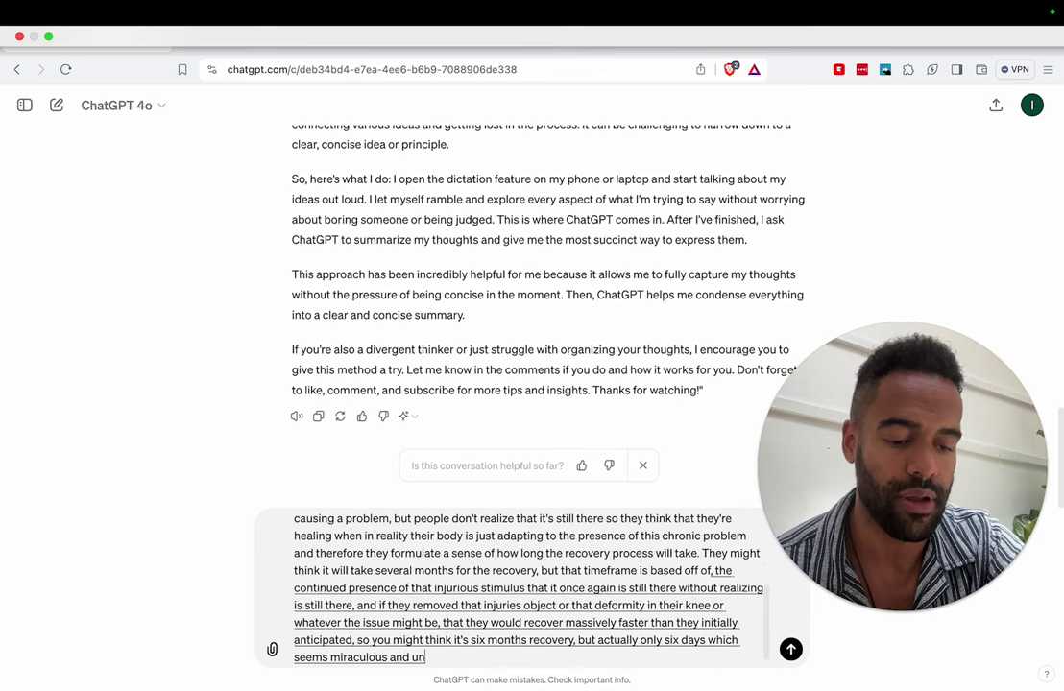
text(believable people but again that's only because they're not aware of the idea of)
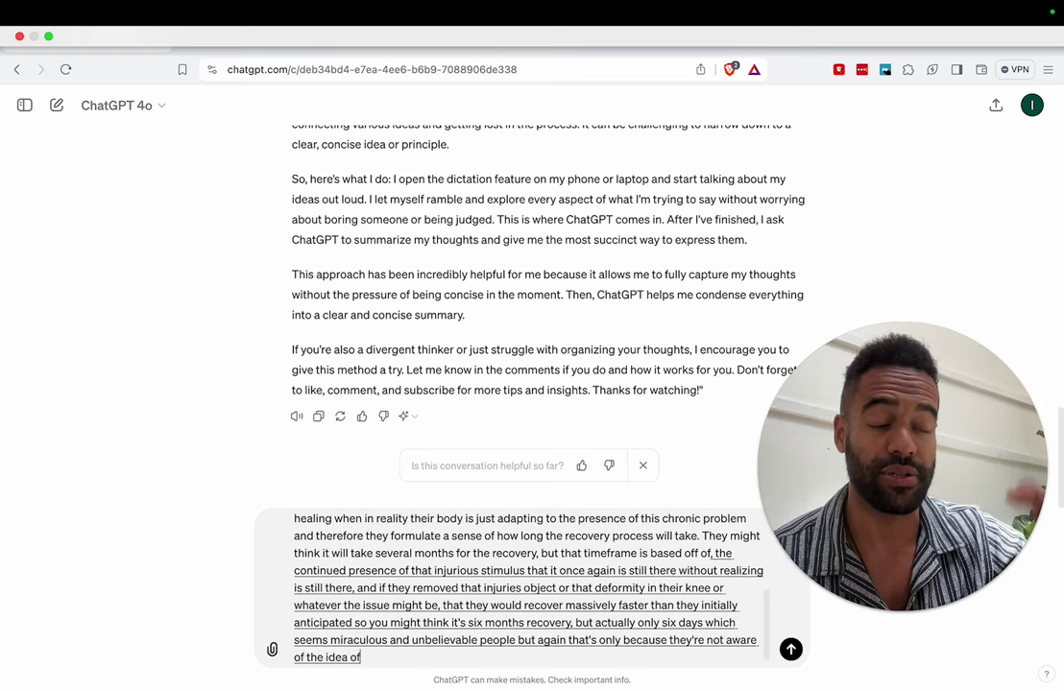
text( there still being a persistent chronic)
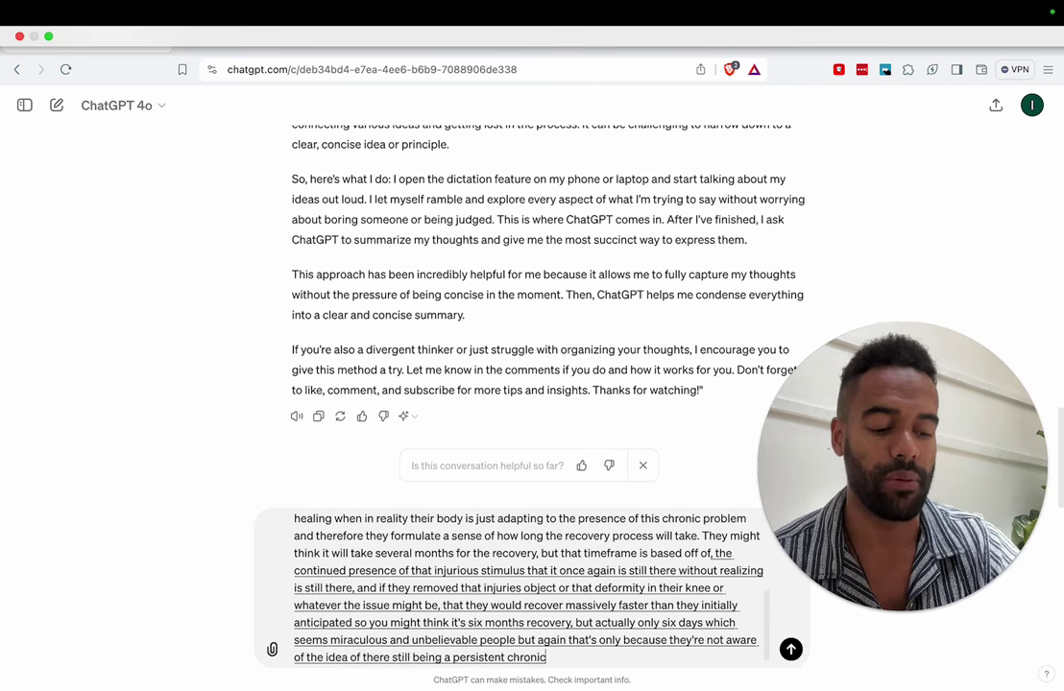
text(, persistent chronic)
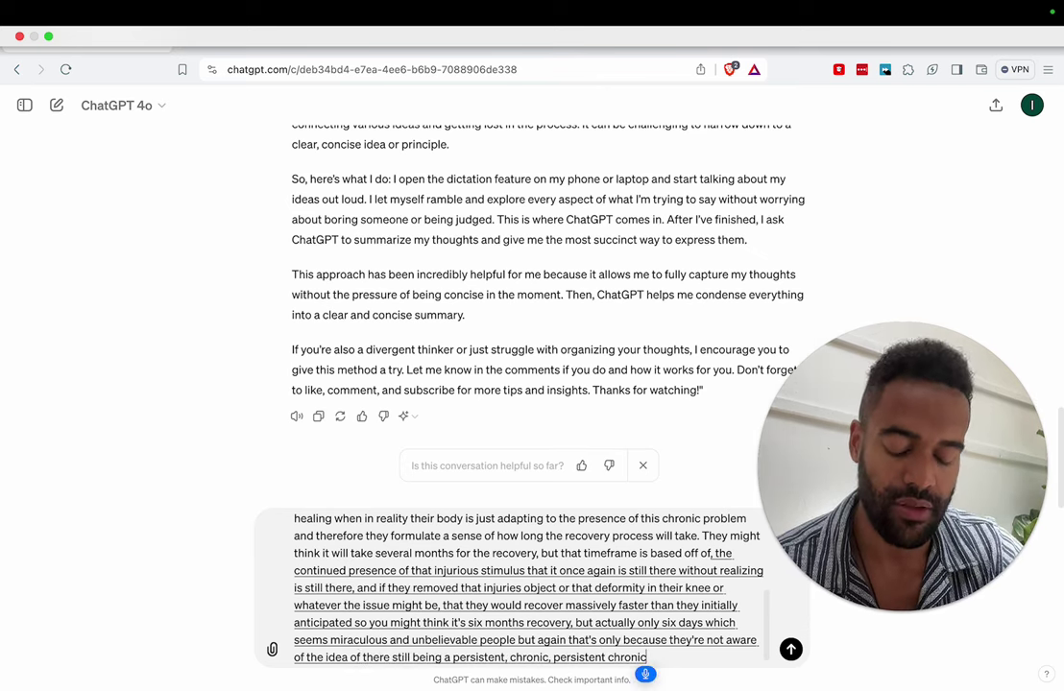
text( problem in their s)
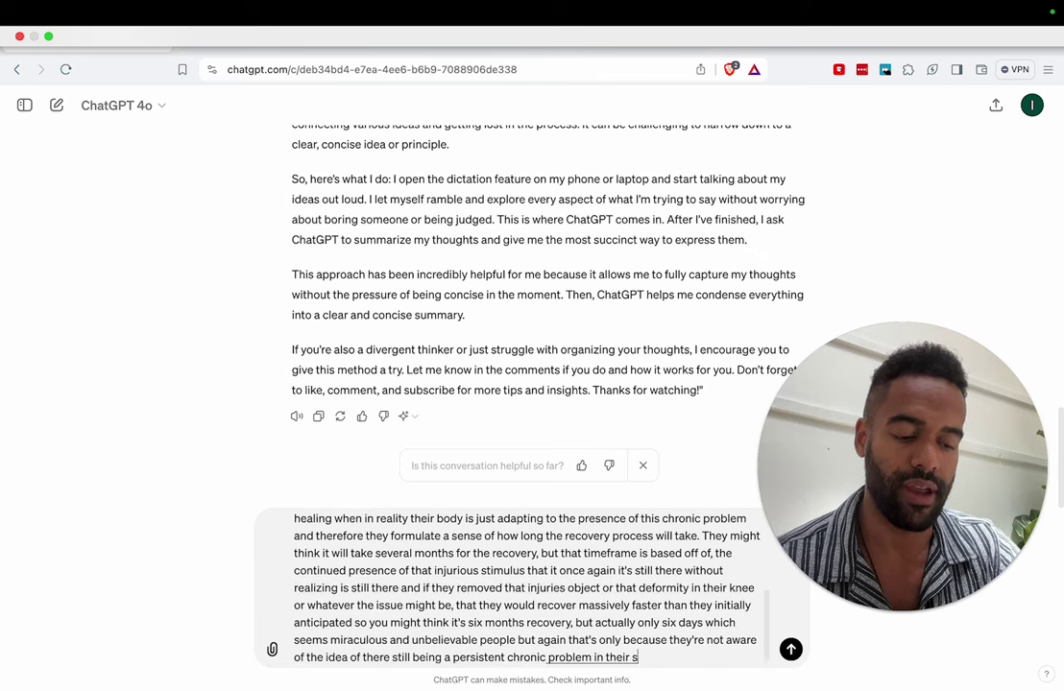
text(ystem so when you have a chronic)
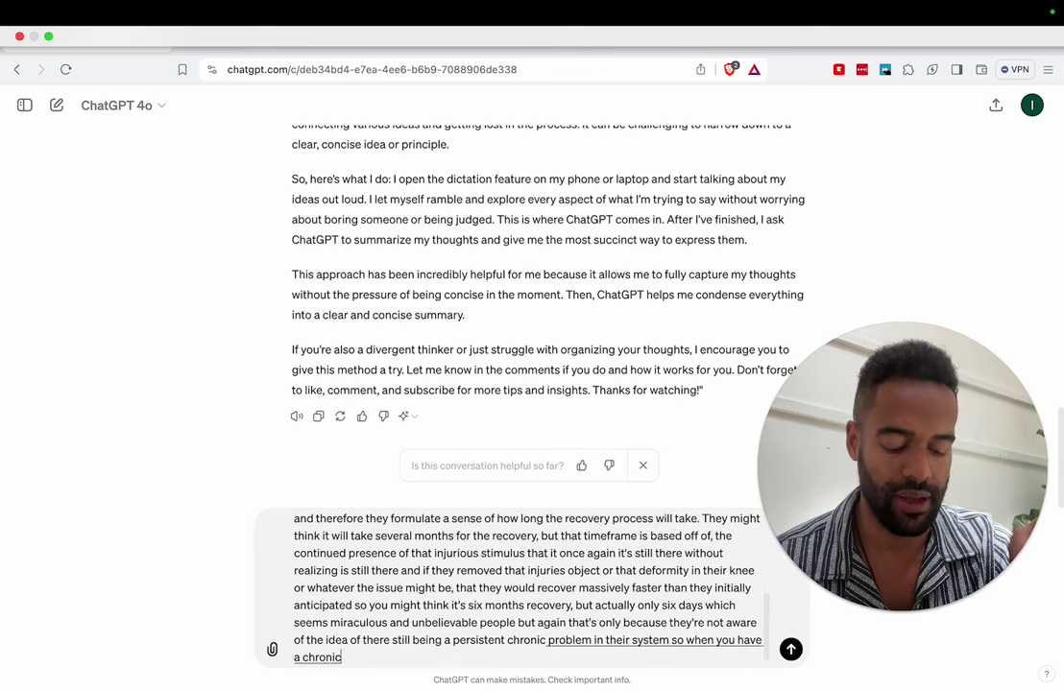
text( problem in the system)
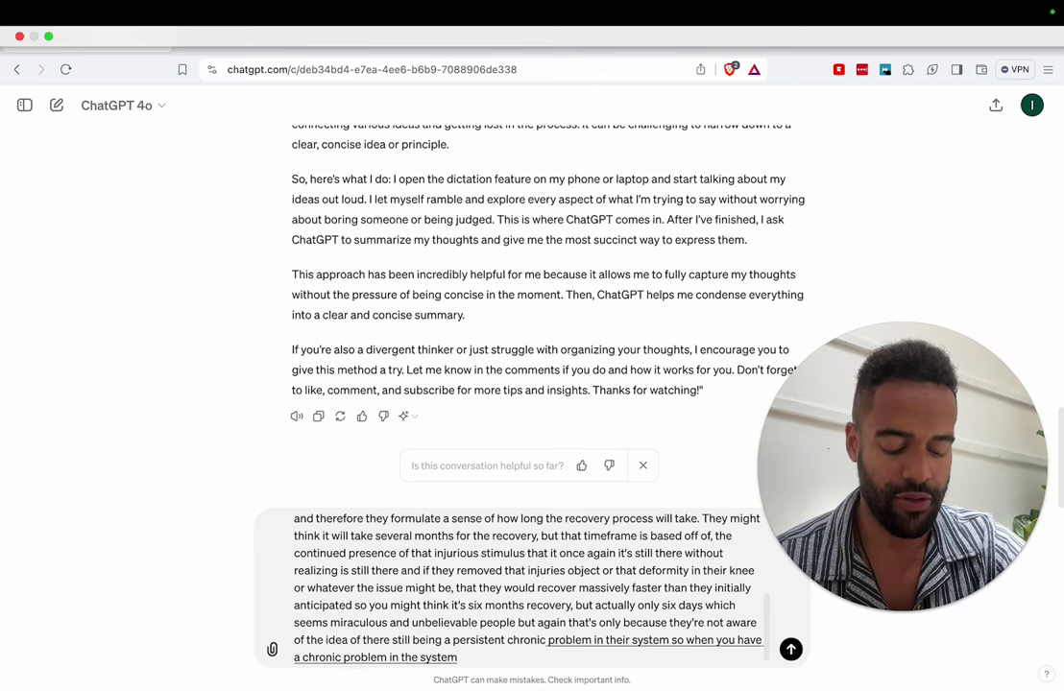
text(, it slows down)
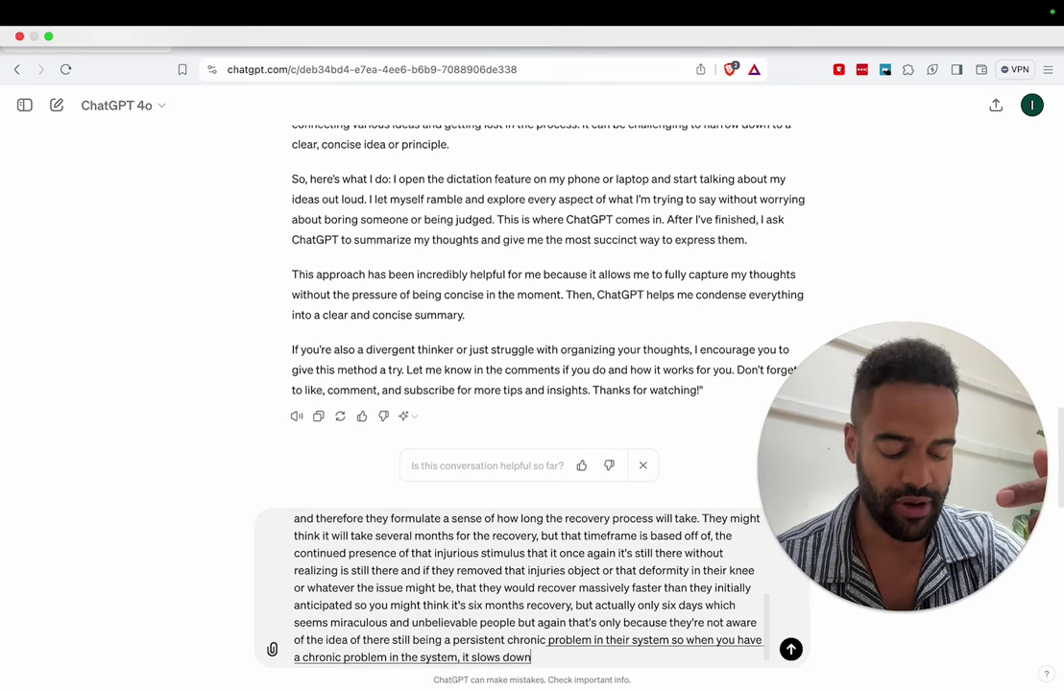
text( the process of recovery)
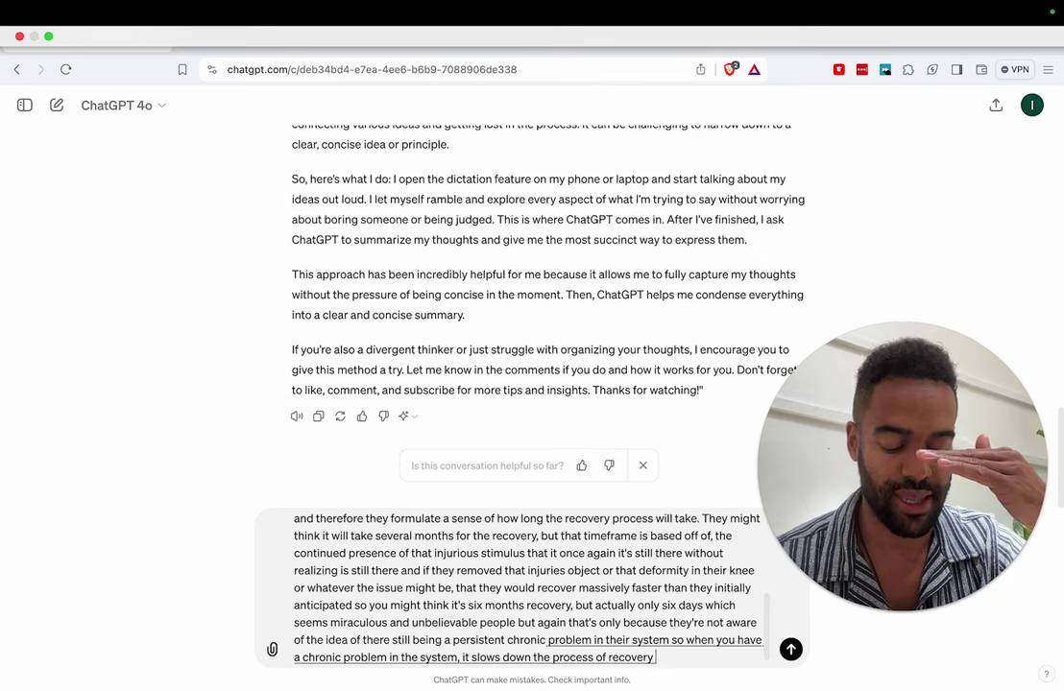
text( and put a cap on how much you)
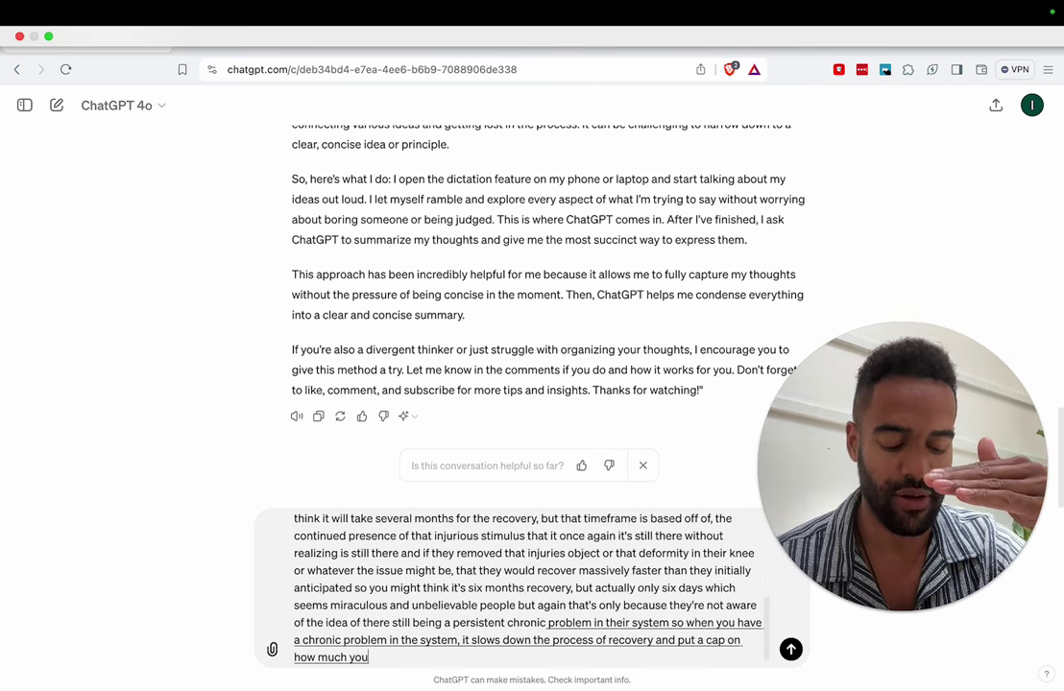
text( can recover and in fact I would even u)
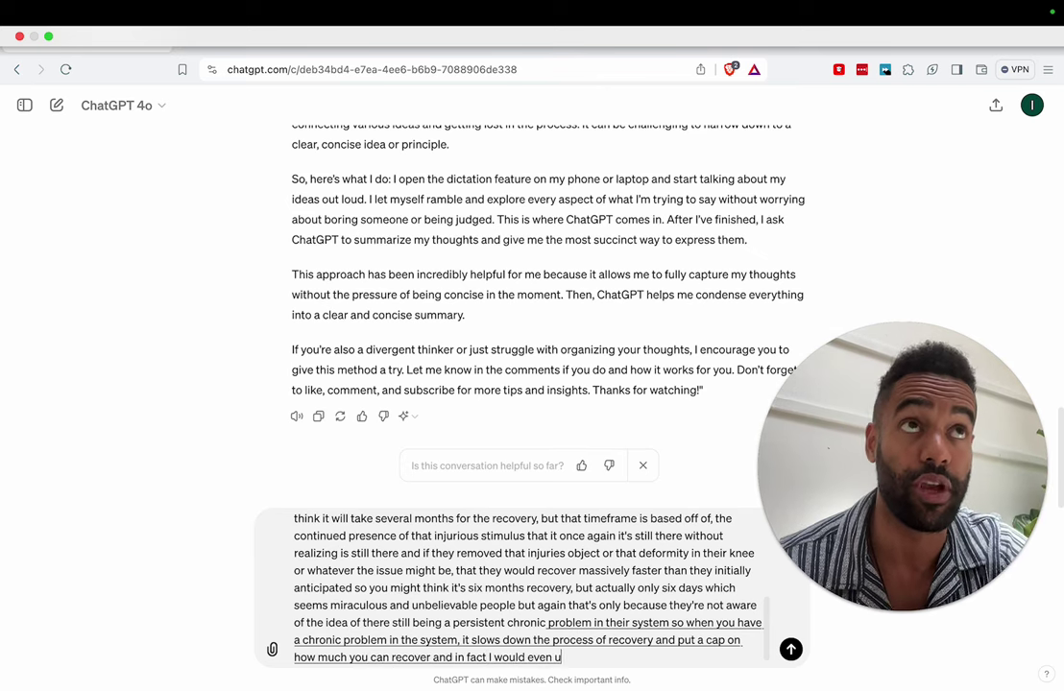
text(se the record recovery in this case)
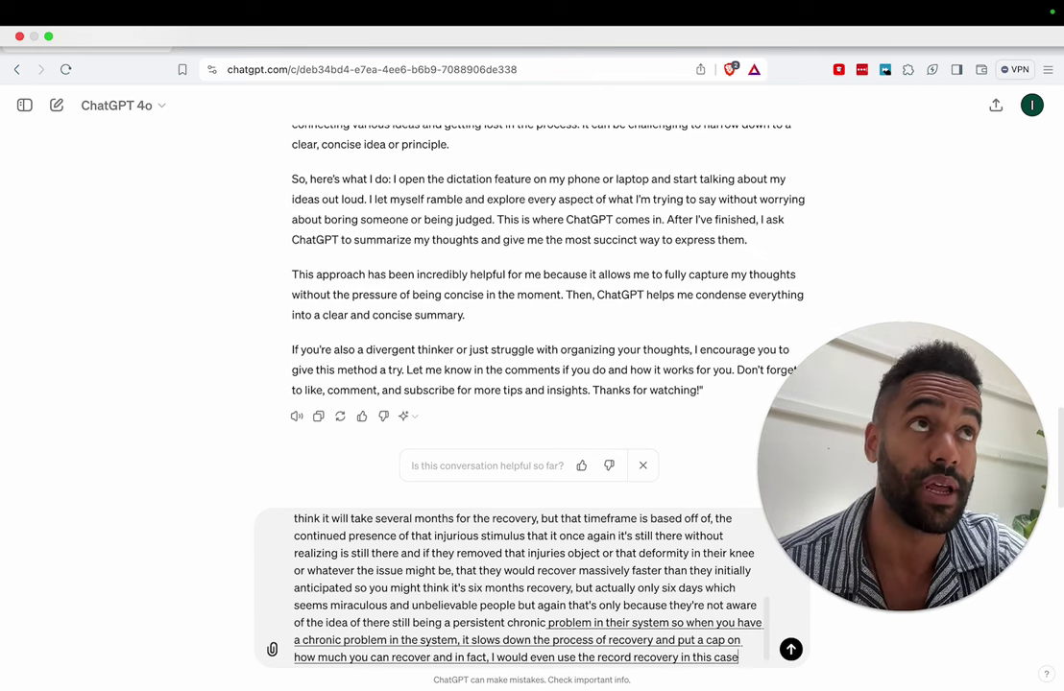
text( it's more like an adaptation)
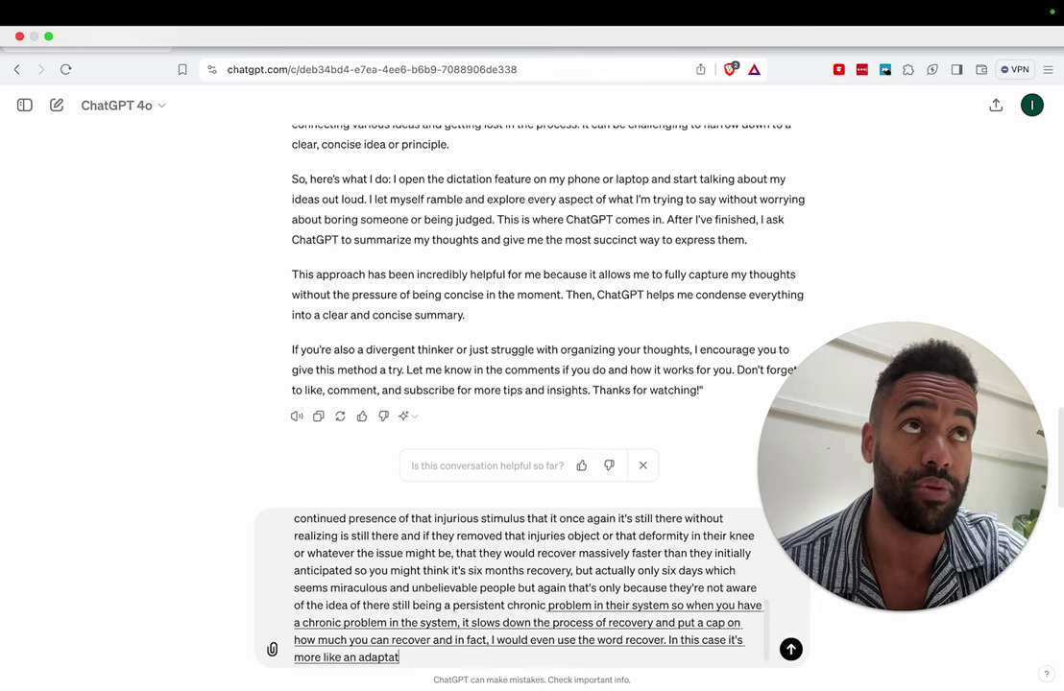
text( to the problems, so you adapt.)
- Add that the body adapts to a higher function after the initial trauma
key(BackSpace)
text(to a higher fun)
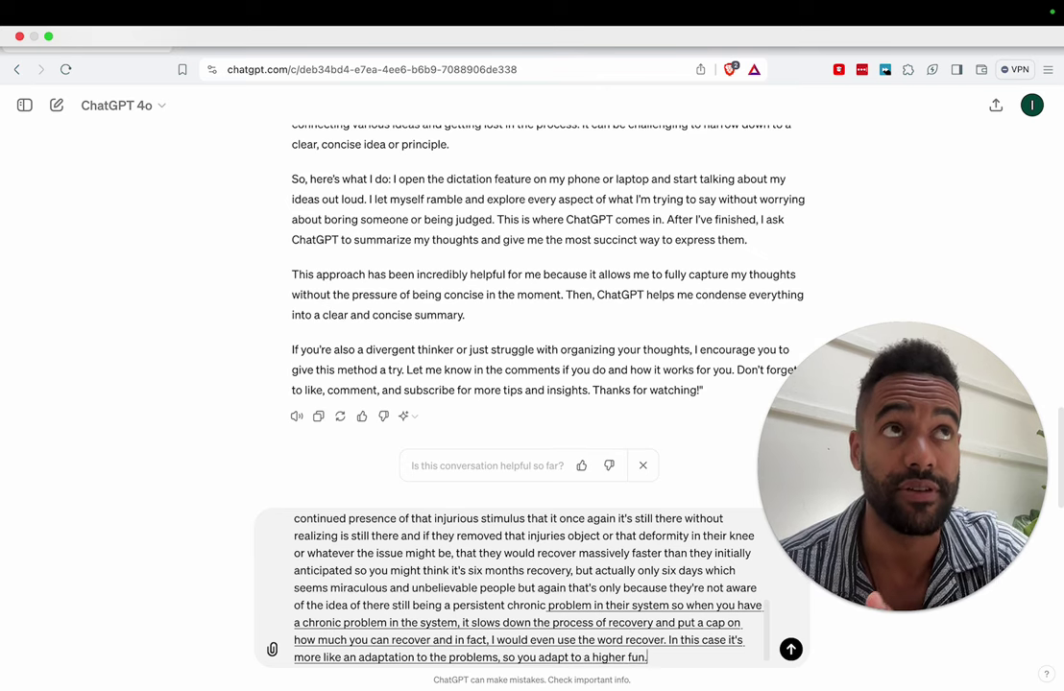
text(ction after the end of the.)
text( trauma.)
key(BackSpace)
- Dictate the closing ask for a summary, better metaphor and allegory, with the boot-on-the-neck image
text(trauma.)
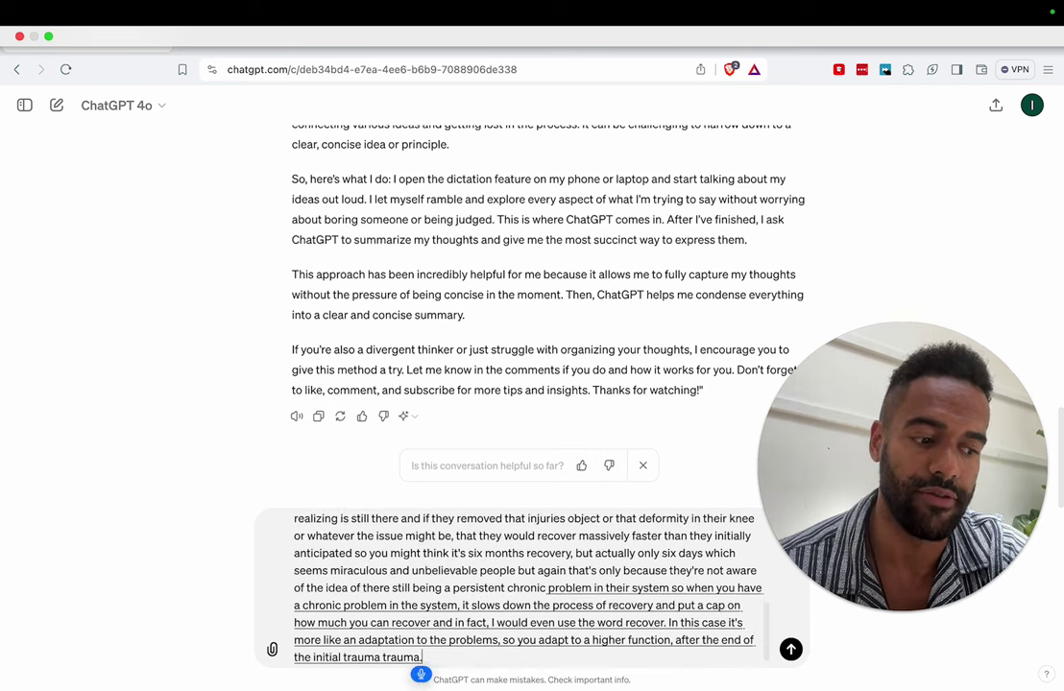
key(BackSpace)
text(, but you're still under functionin)
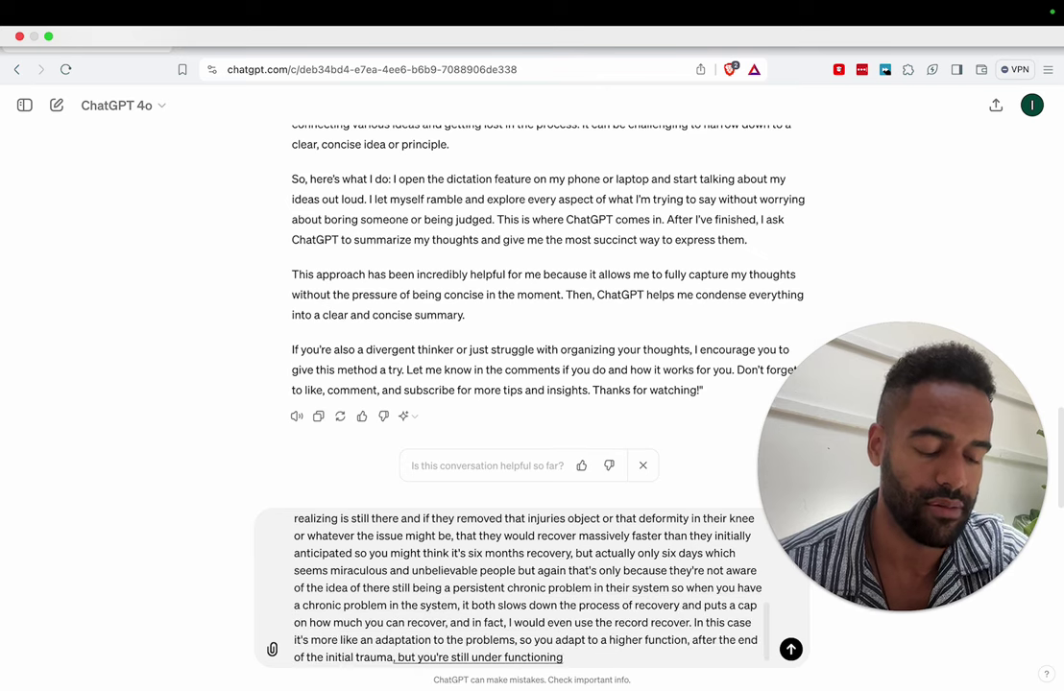
text( general principal I'm trying to communicate)
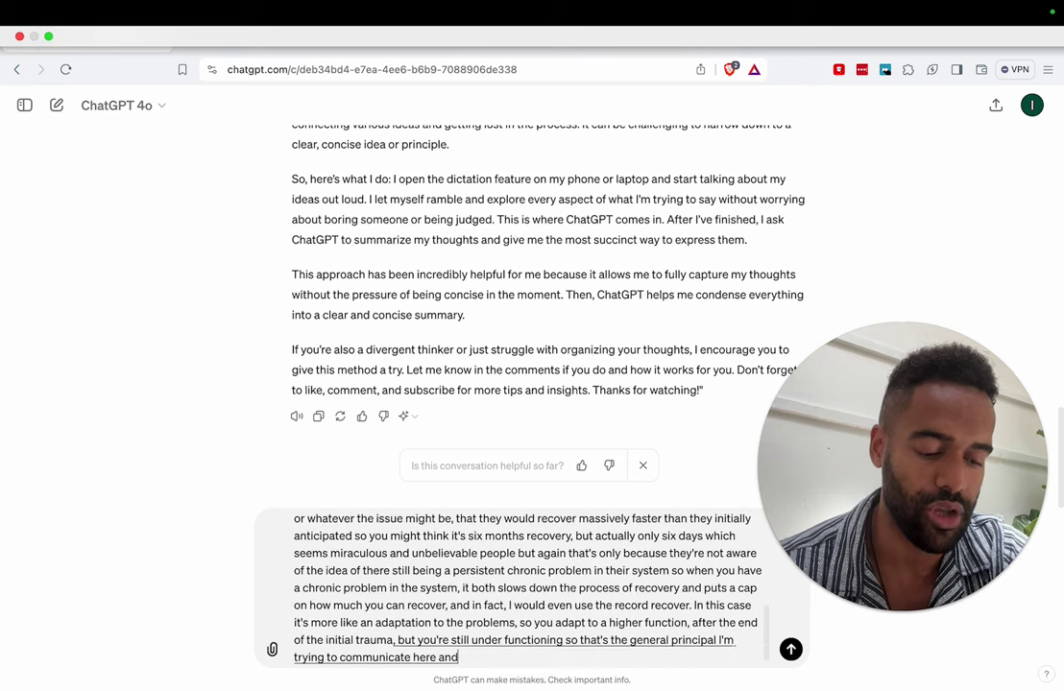
text( here and I'm looking)
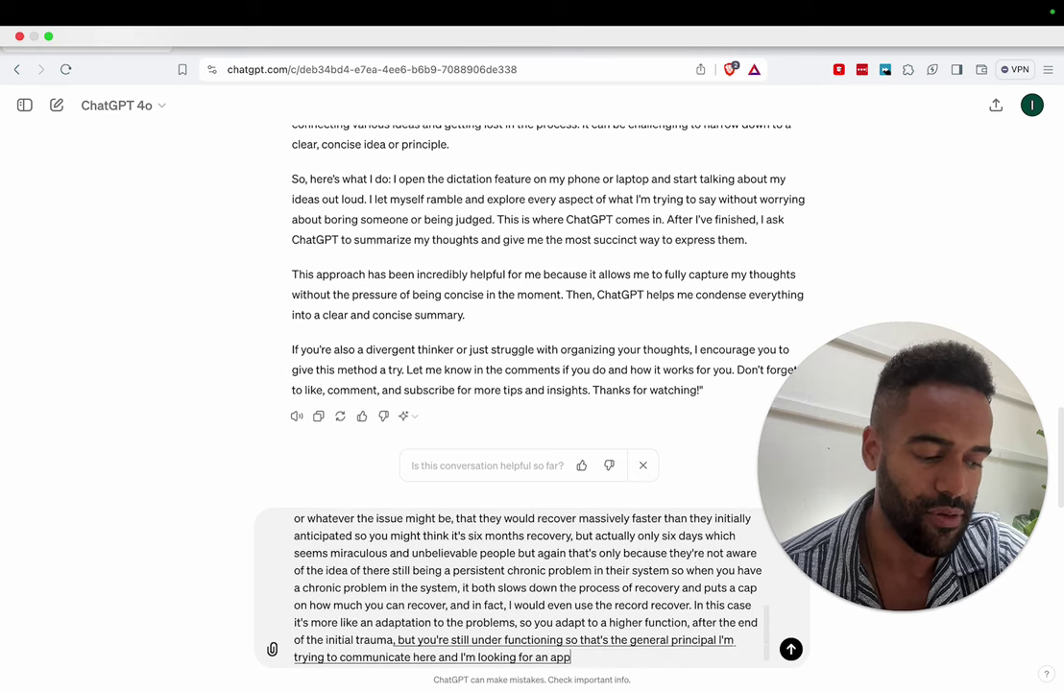
text( for an apt metaphor for it)
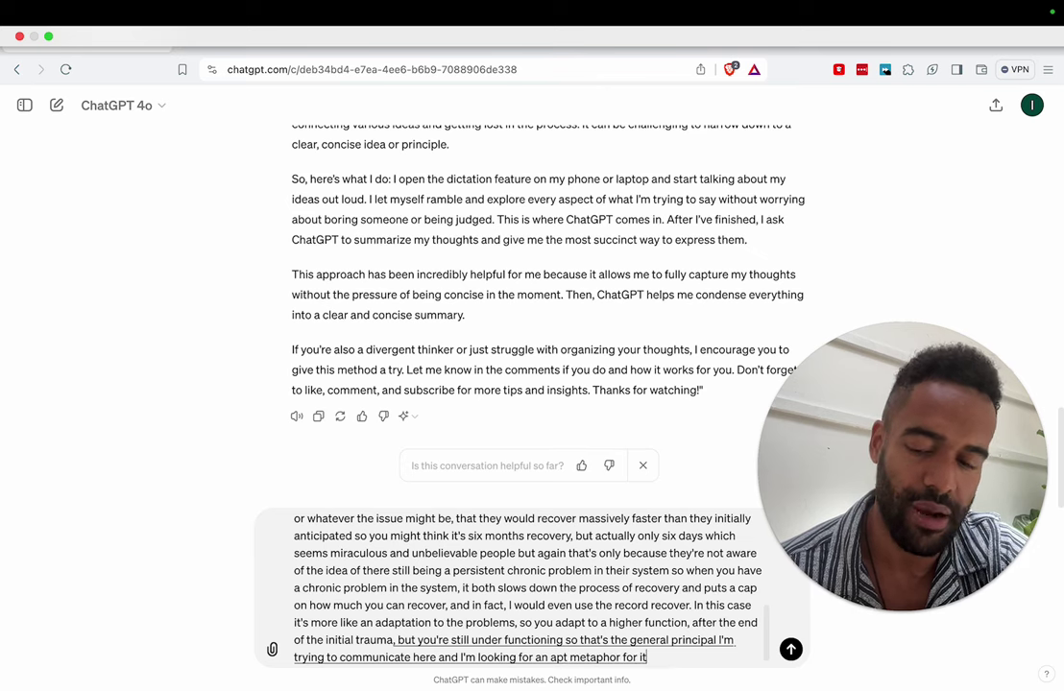
text( I've come up with things)
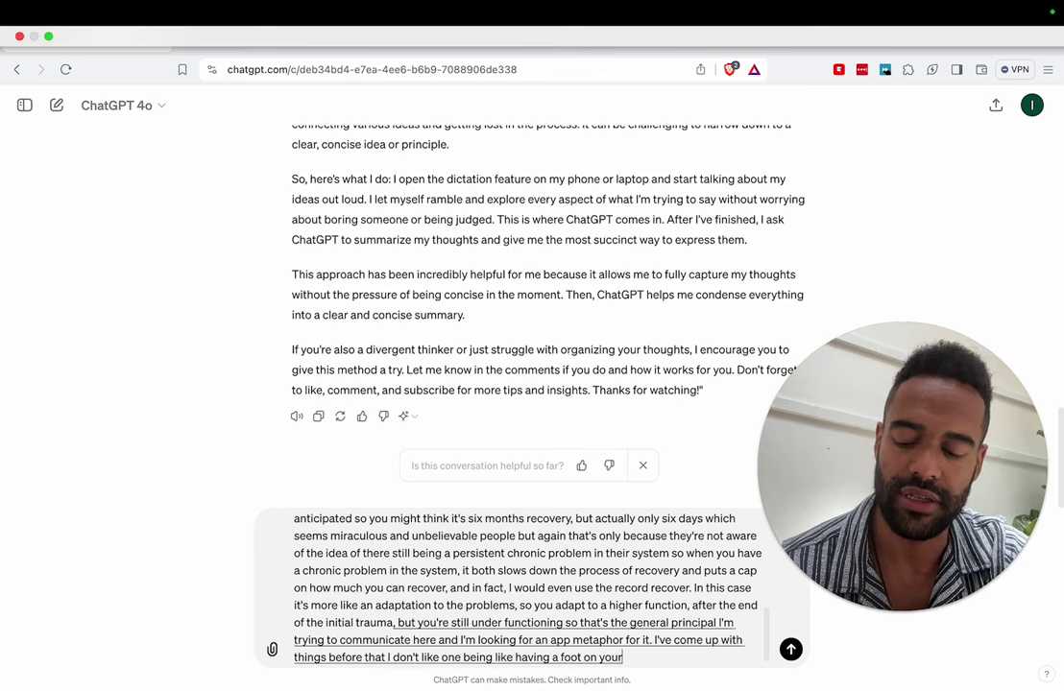
text(the initial.)
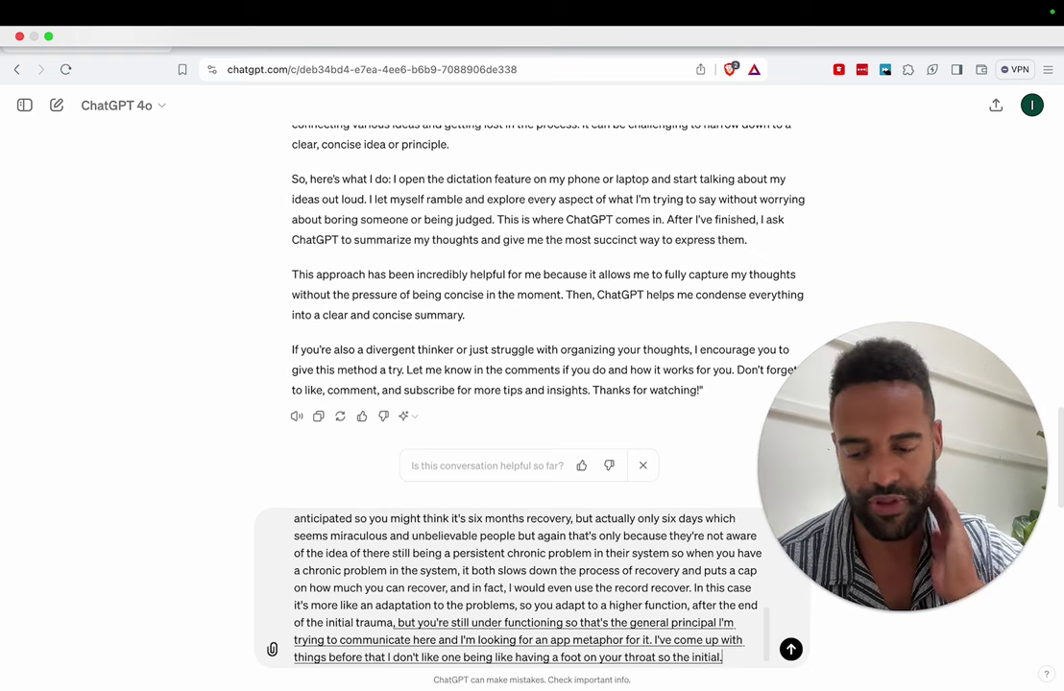
text( of the foot.)
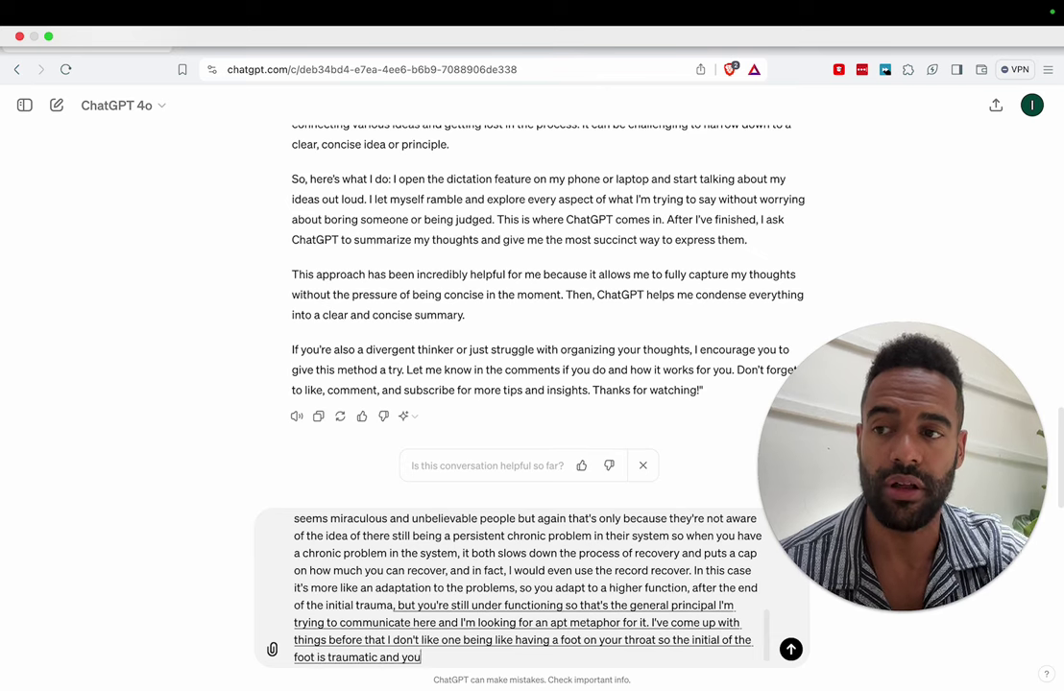
text( the pressures lifted a little bit so now you)
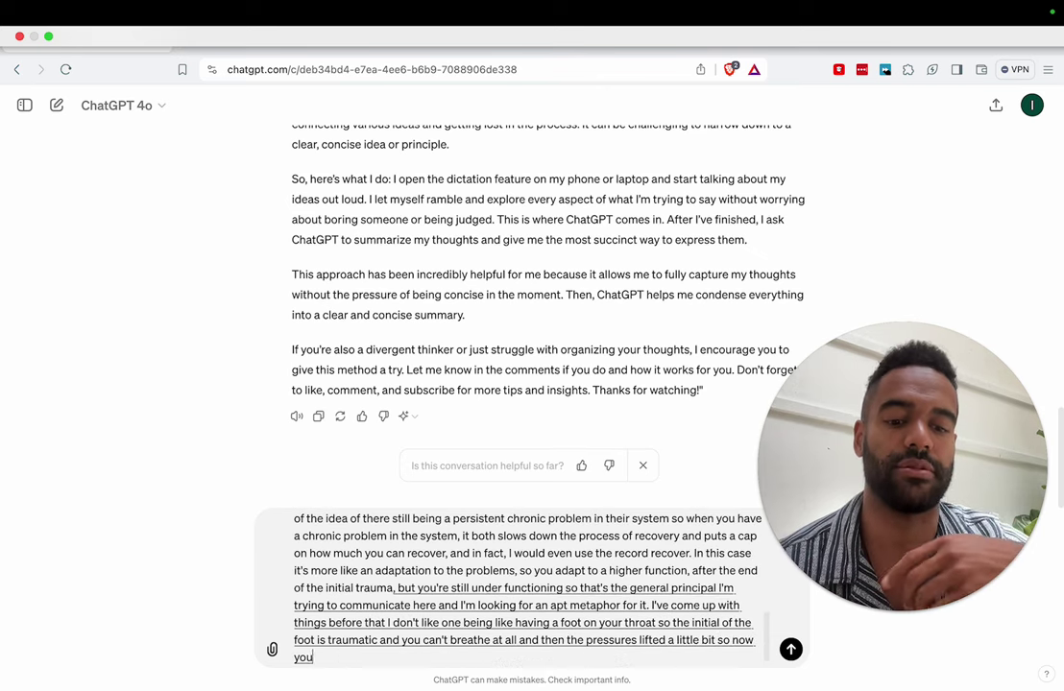
text(breathe more and if.)
text(ally increase your breathing)
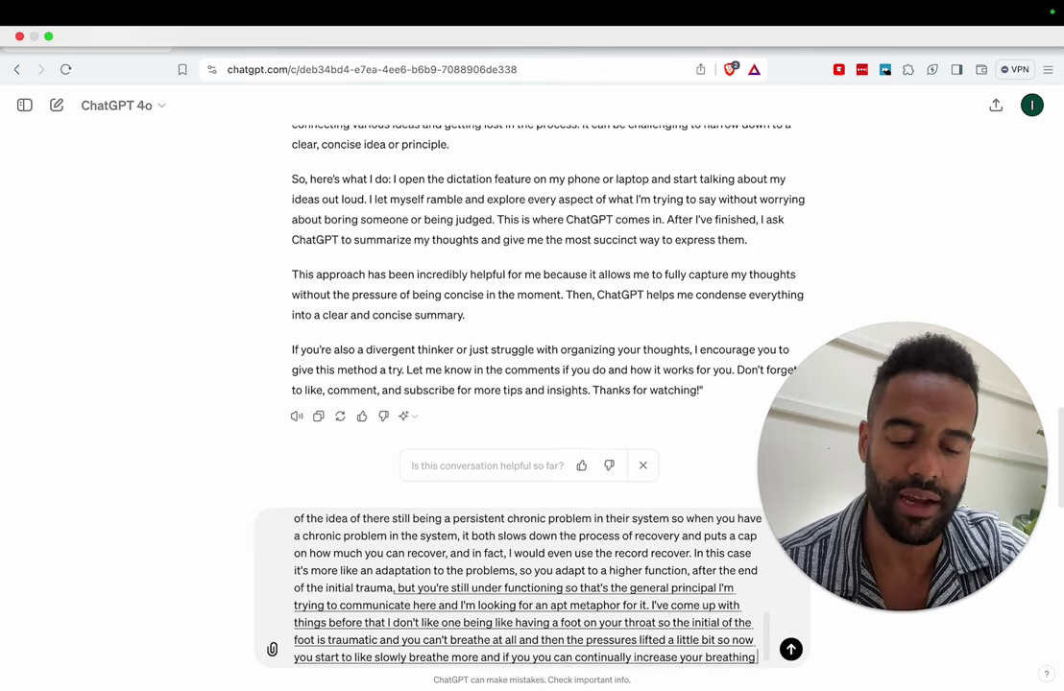
text( function and get)
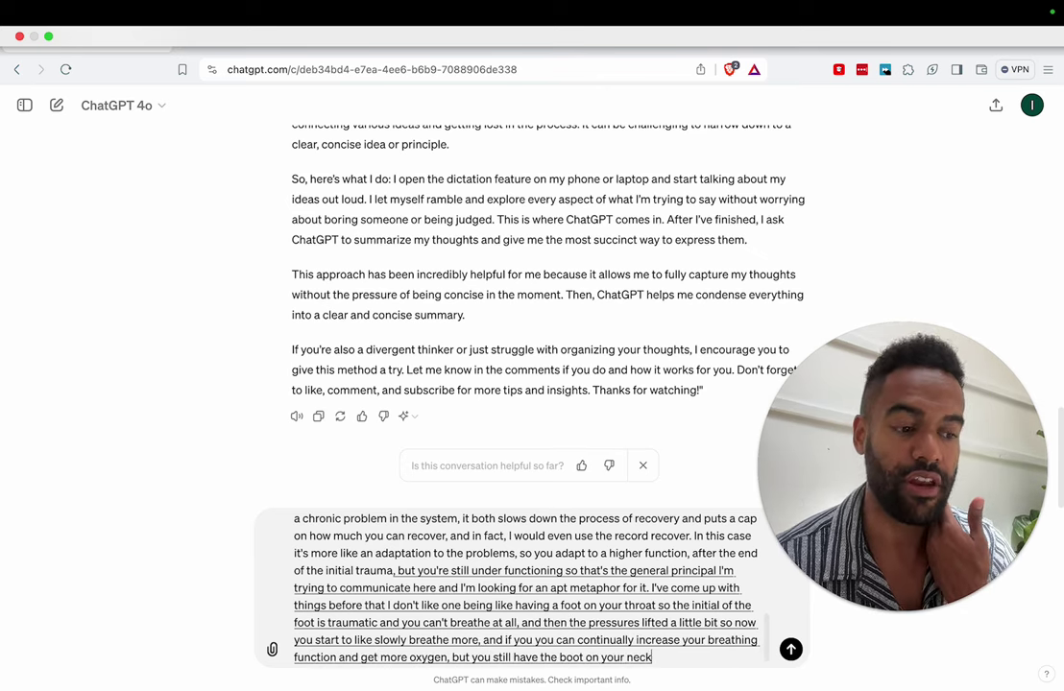
text(the boot is still on your neck so you've come to associate life to having a boot)
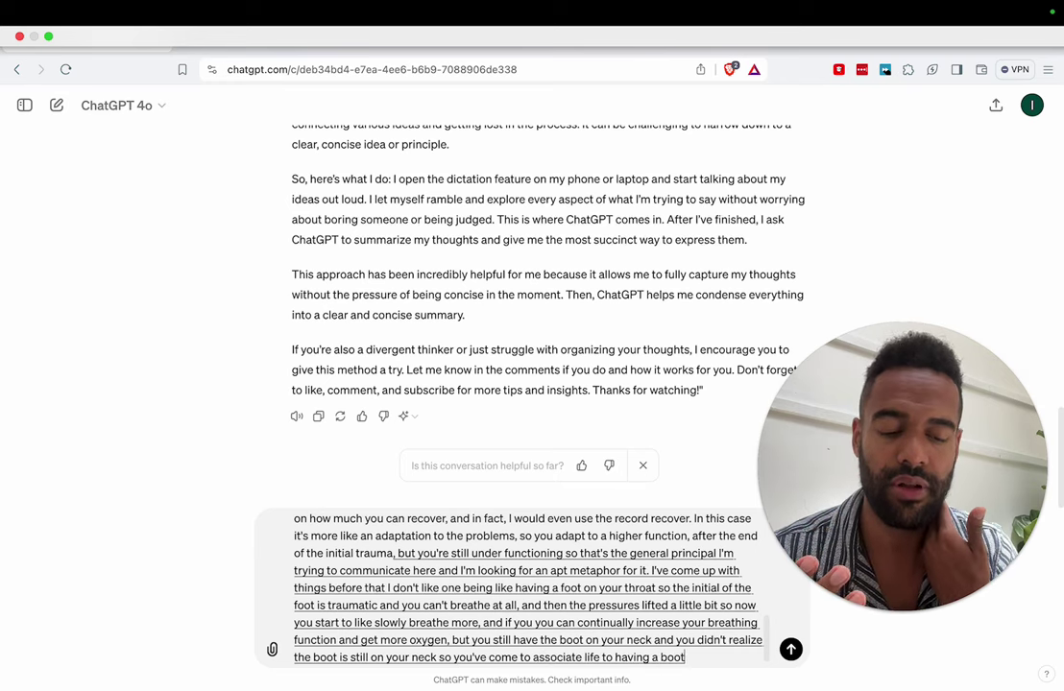
text( as normal)
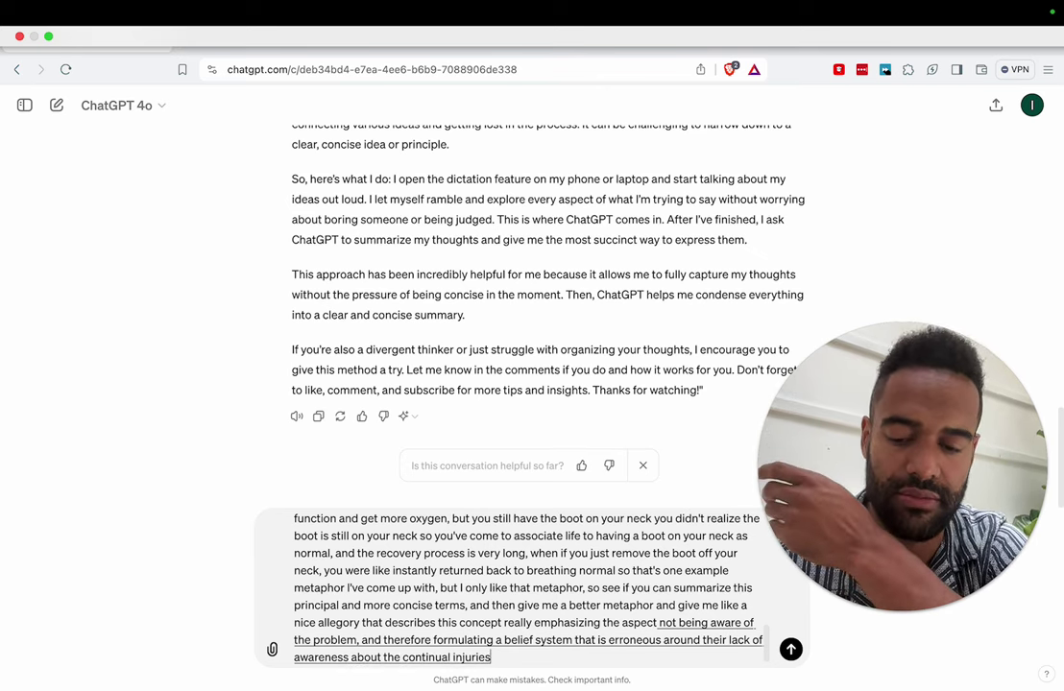
- Send the chronic-injury prompt and view the garden-and-storm metaphor and enchanted-forest allegory reply
click(791, 649)
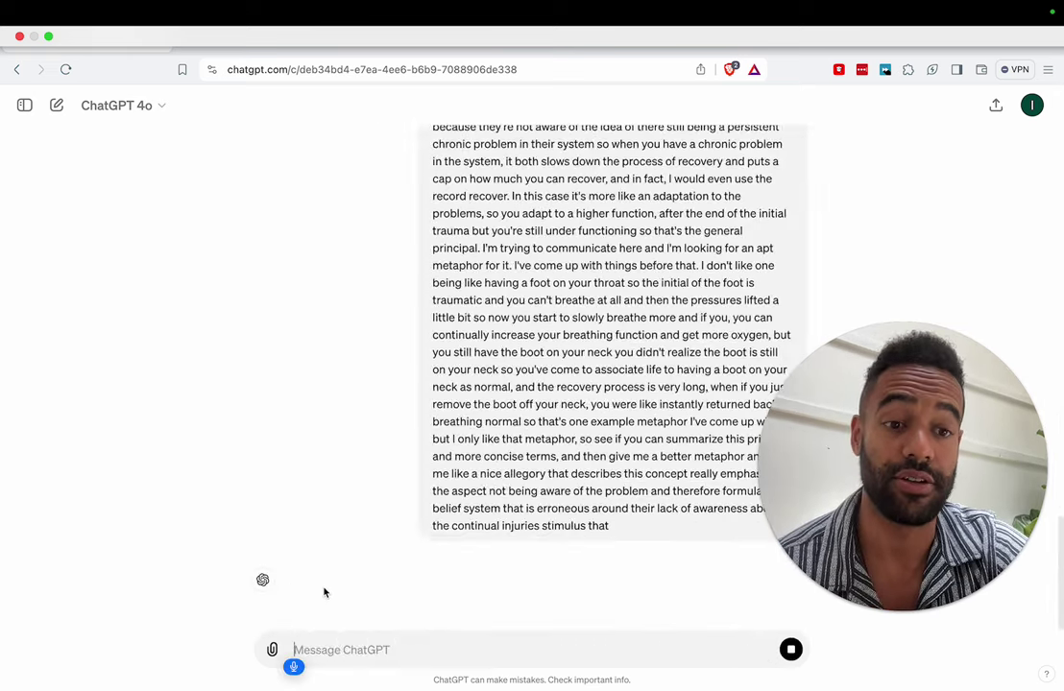
mouse_move(903, 565)
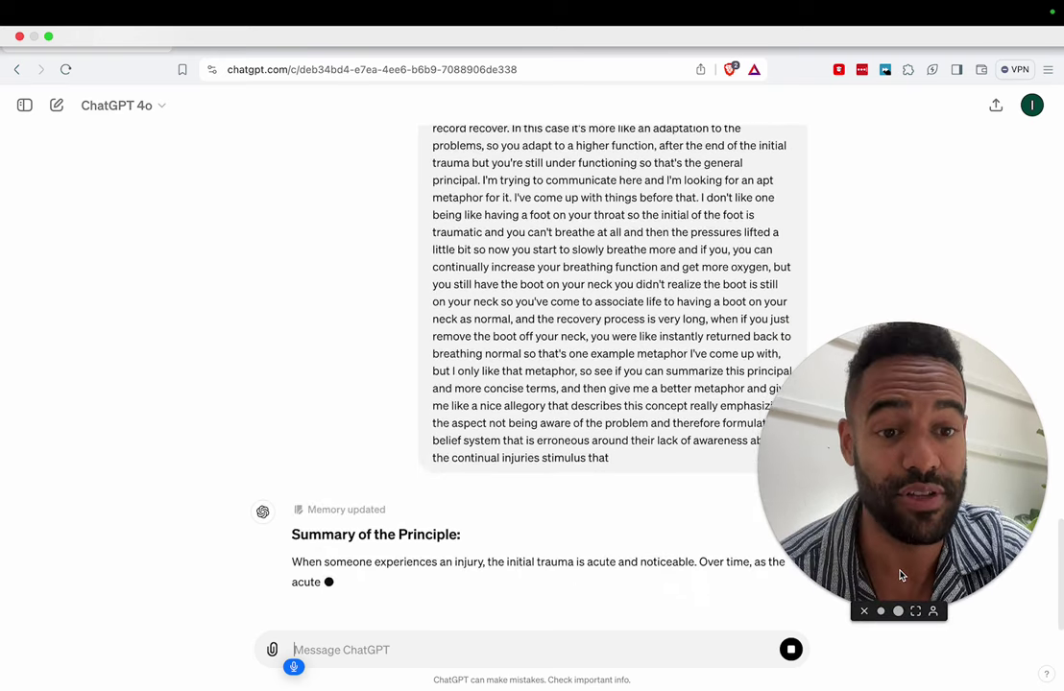
drag(901, 574, 993, 230)
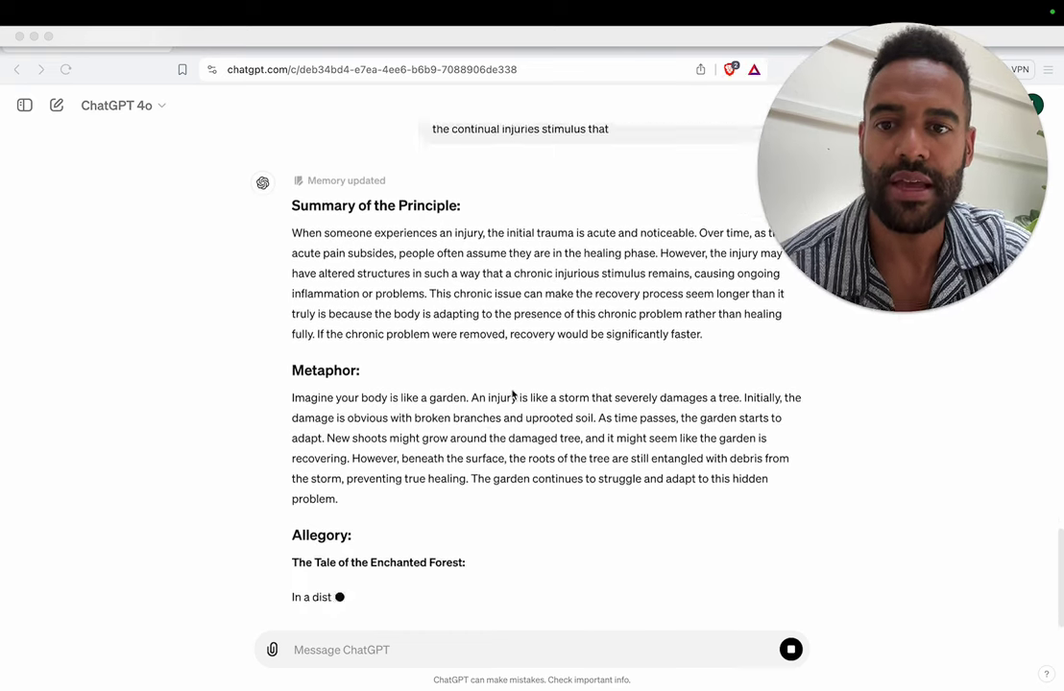
drag(894, 221, 889, 437)
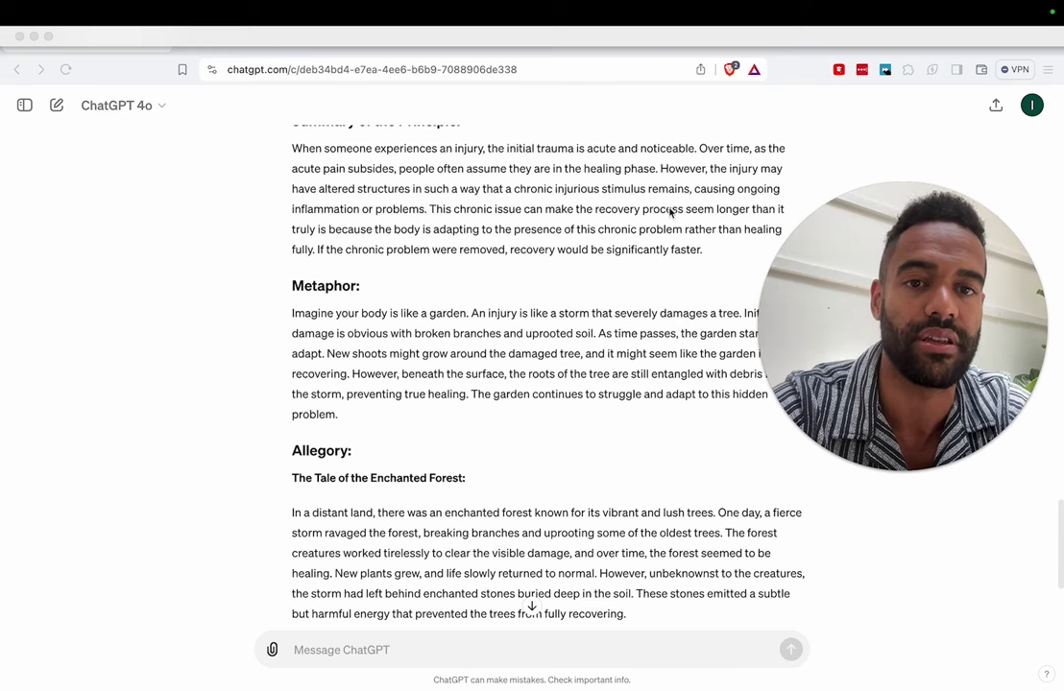
scroll(672, 208, down, 1)
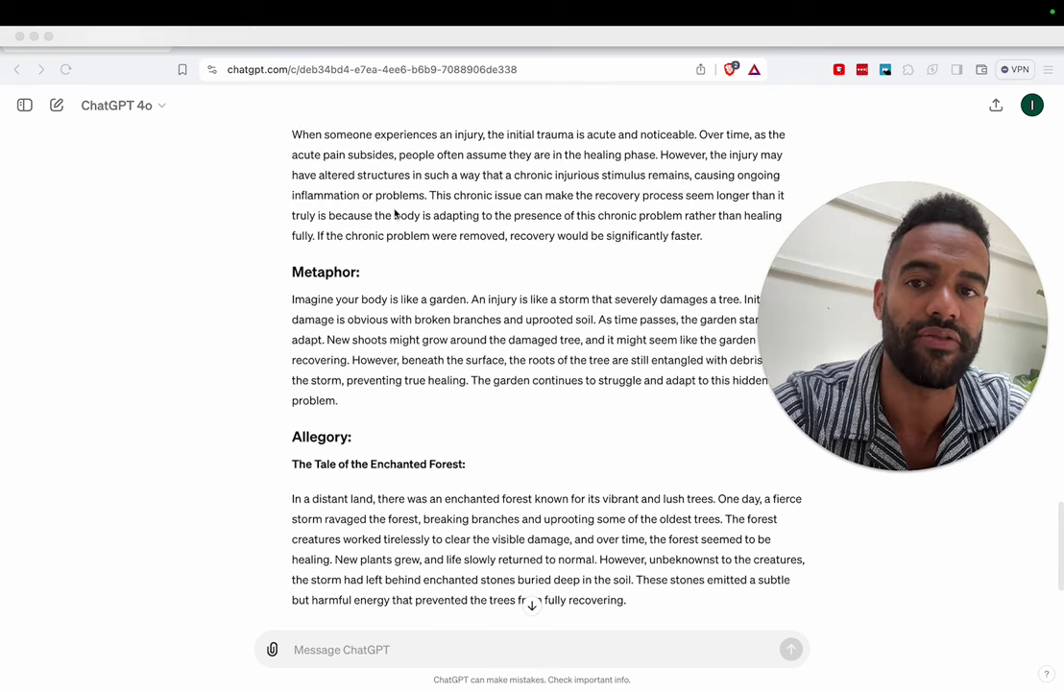
scroll(466, 228, down, 1)
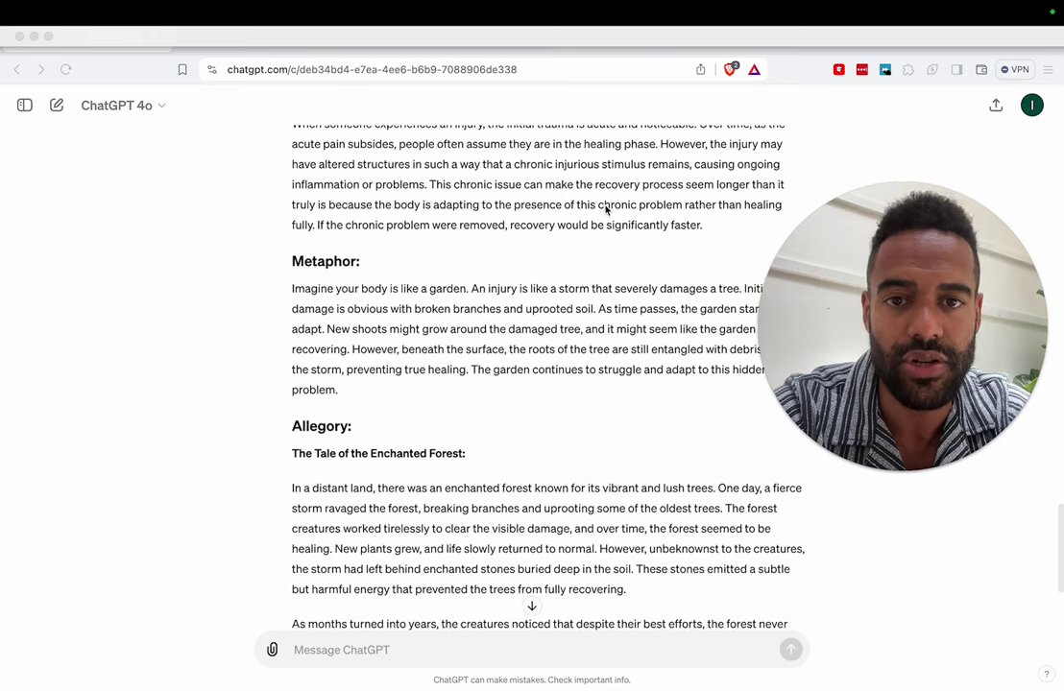
scroll(642, 211, down, 2)
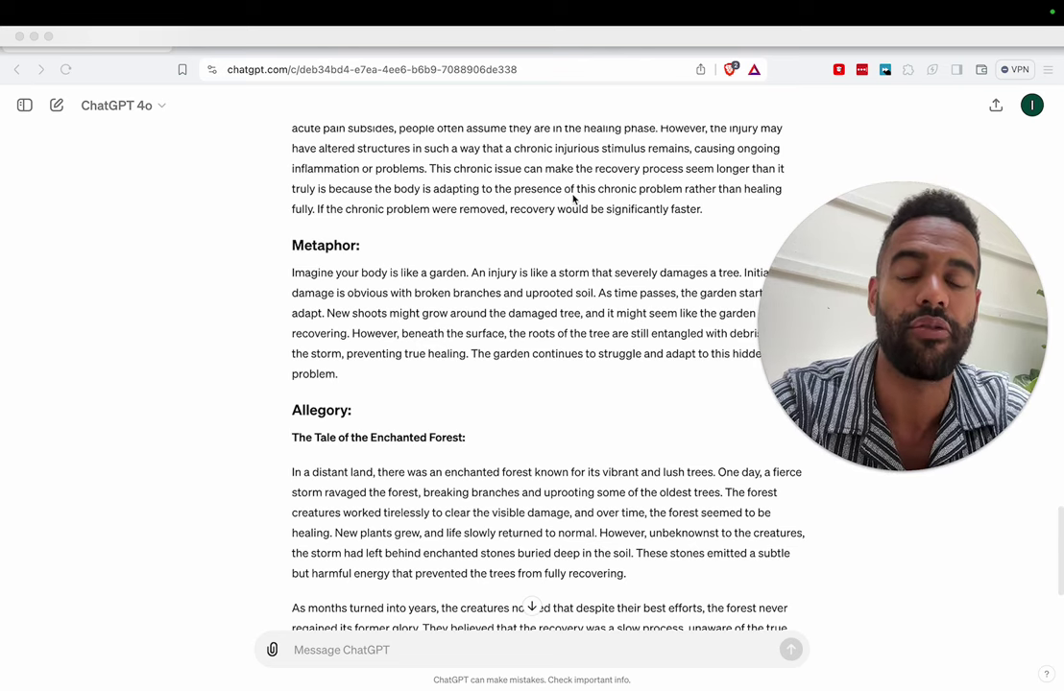
scroll(449, 219, down, 2)
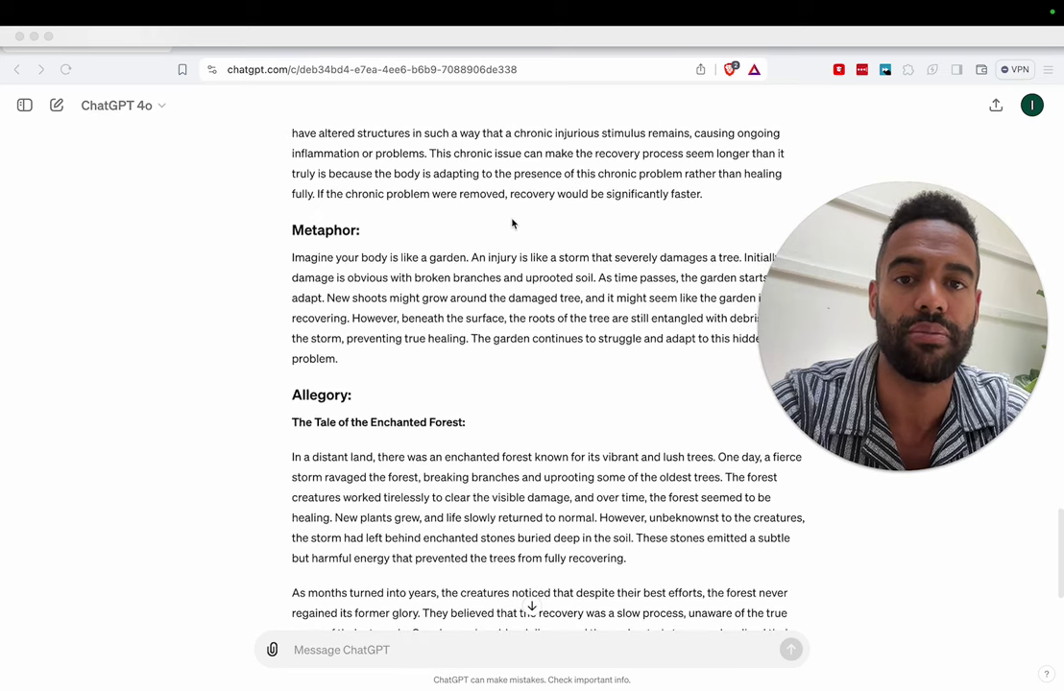
scroll(574, 221, down, 2)
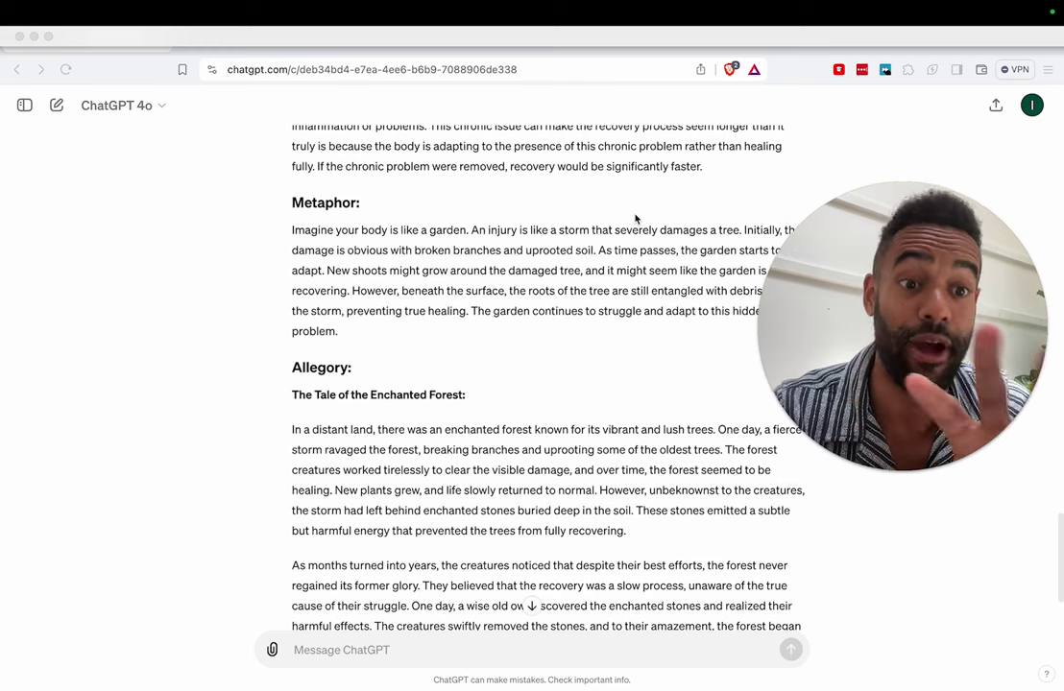
scroll(632, 215, up, 5)
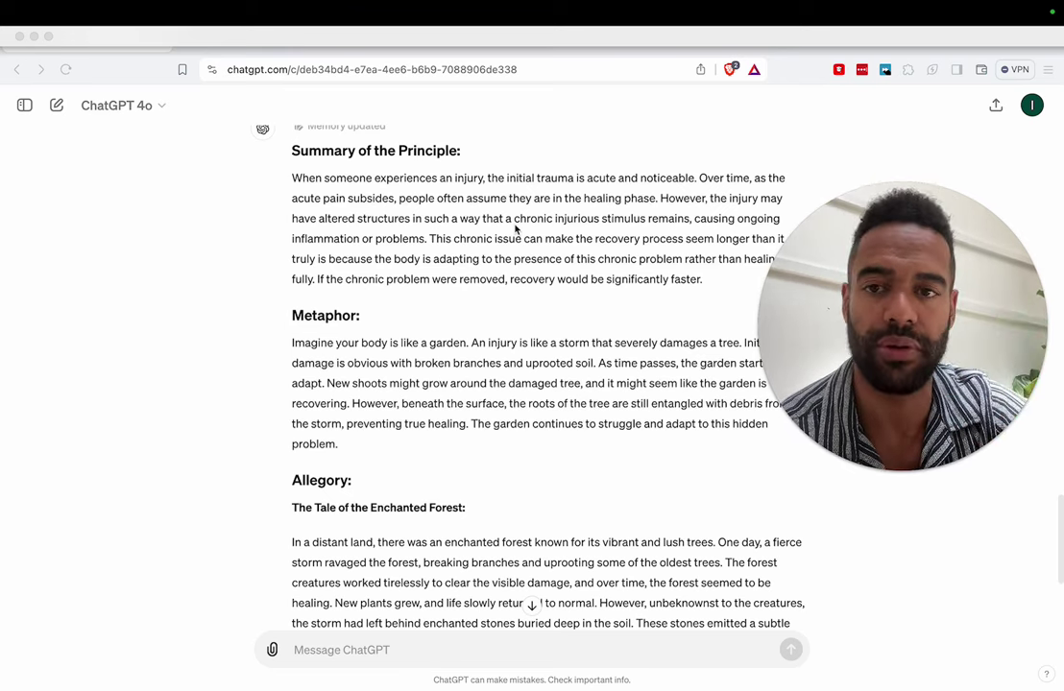
scroll(515, 228, down, 3)
scroll(516, 229, down, 1)
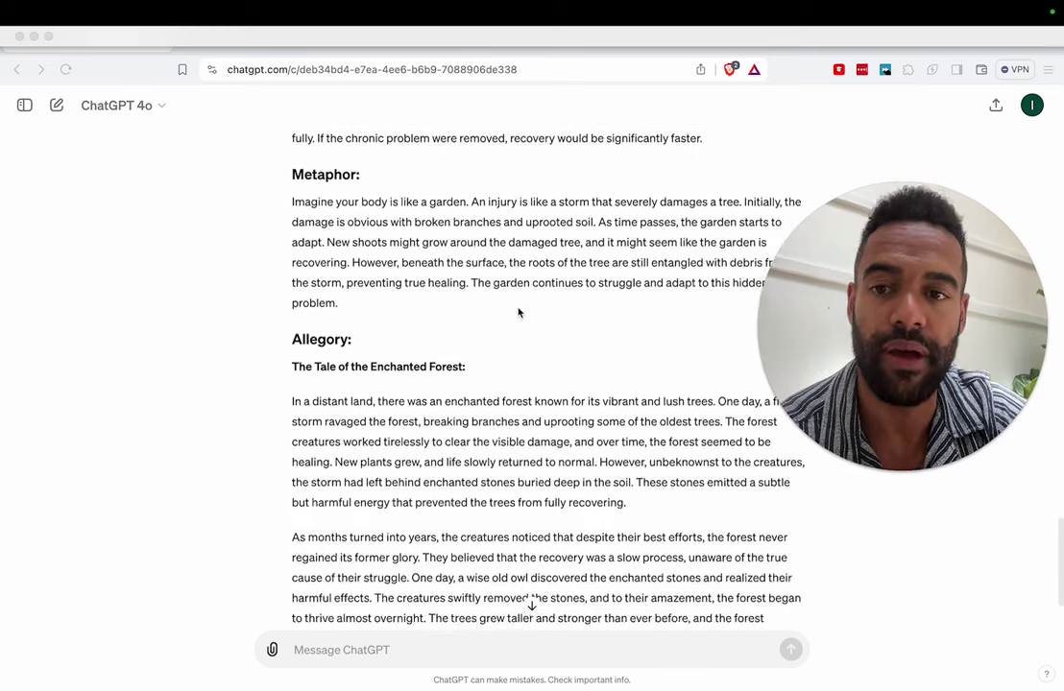
scroll(445, 246, down, 1)
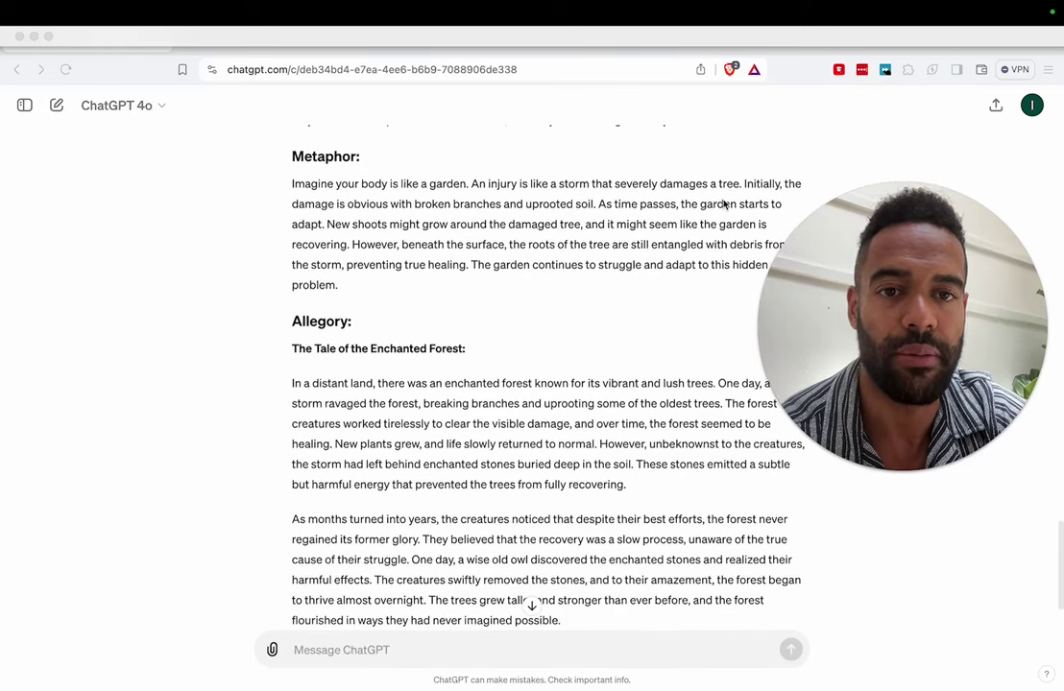
scroll(461, 240, down, 1)
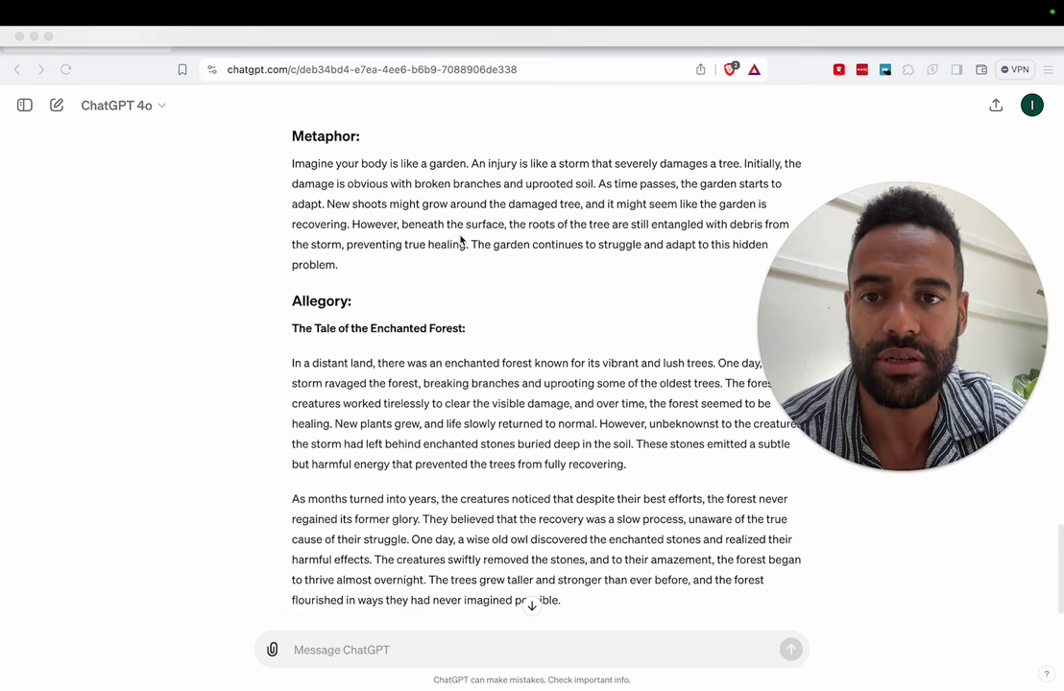
scroll(461, 240, down, 1)
scroll(535, 209, down, 1)
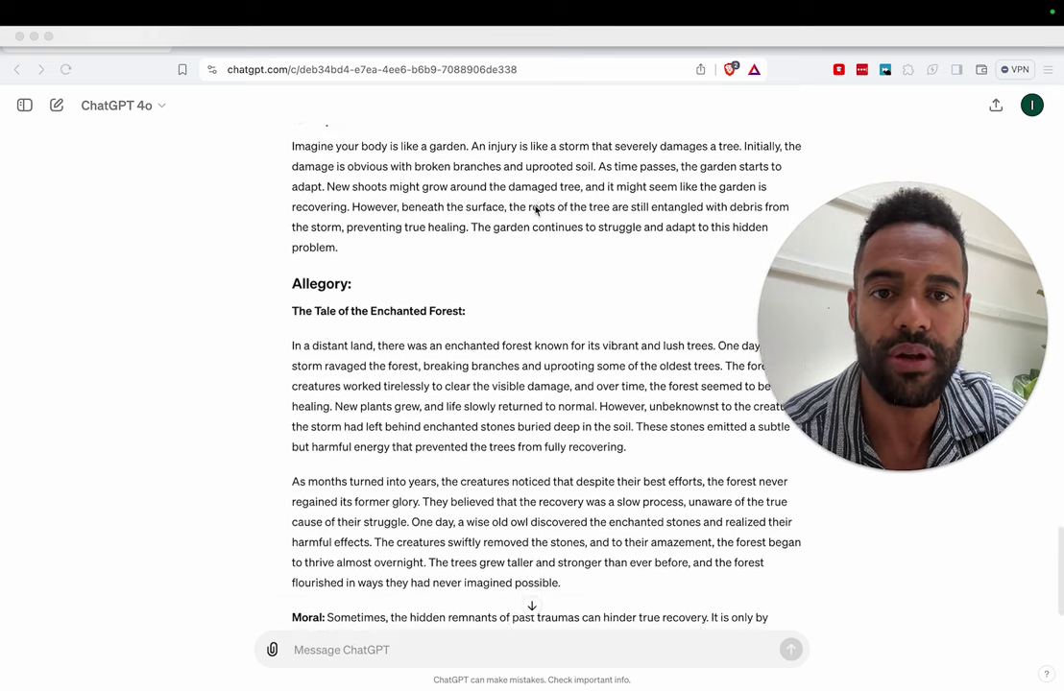
scroll(632, 213, up, 1)
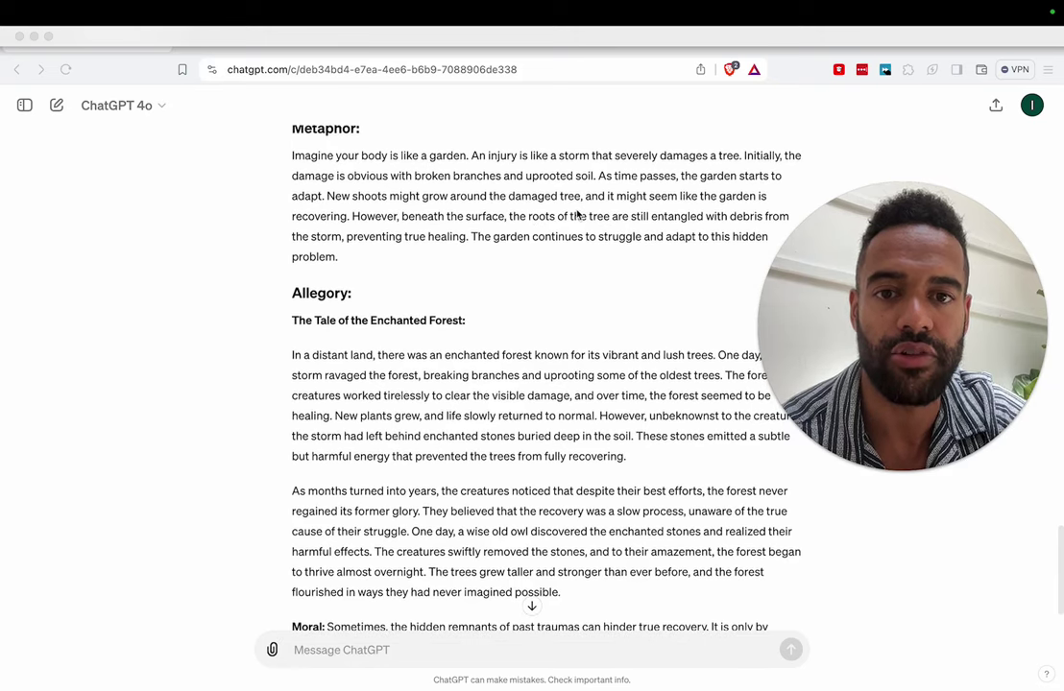
scroll(695, 217, down, 1)
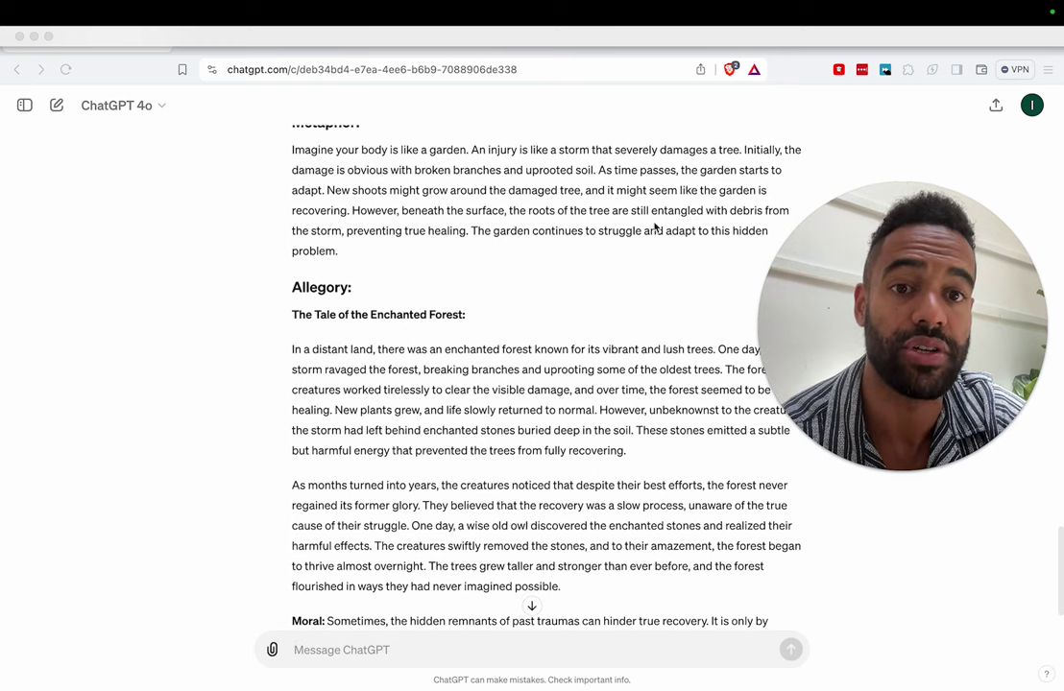
scroll(662, 233, down, 1)
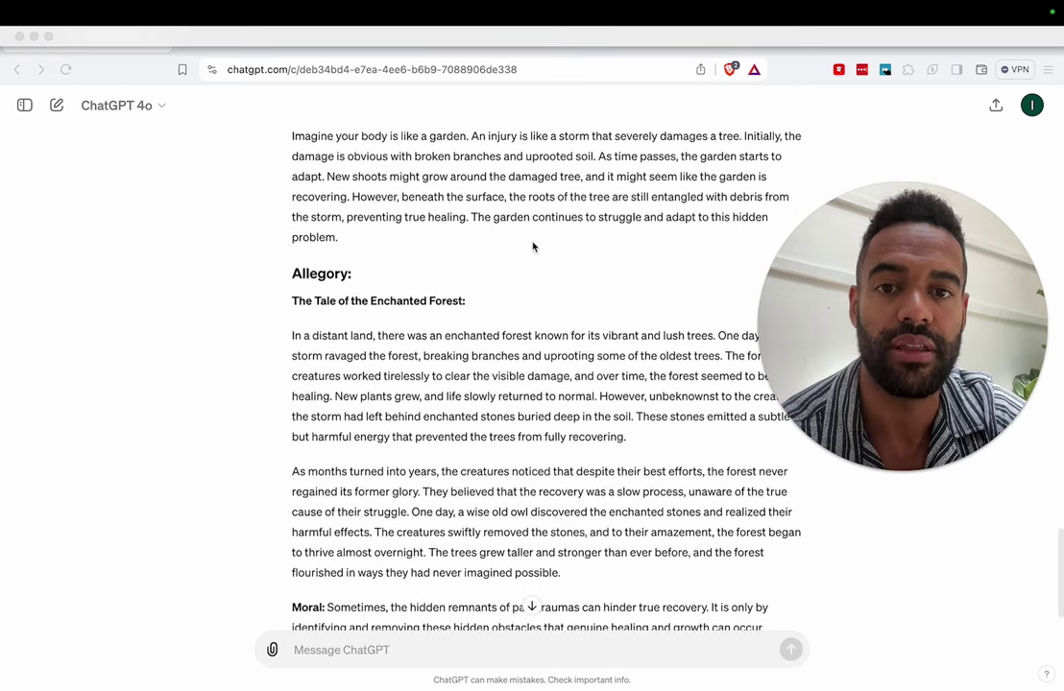
scroll(567, 236, down, 1)
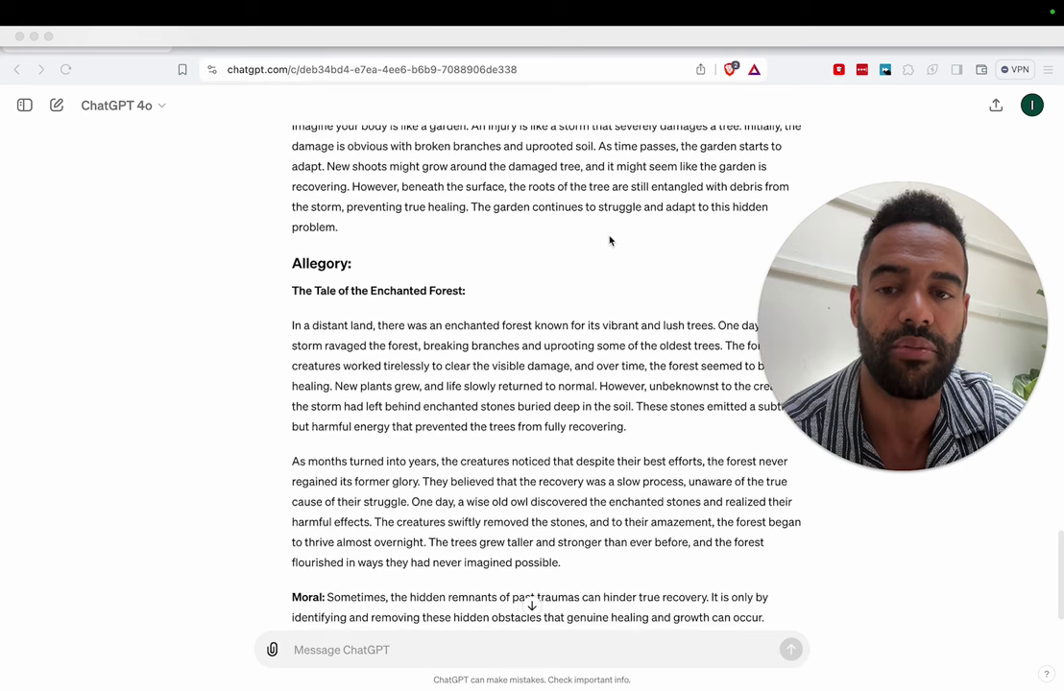
scroll(612, 239, down, 3)
drag(874, 280, 948, 431)
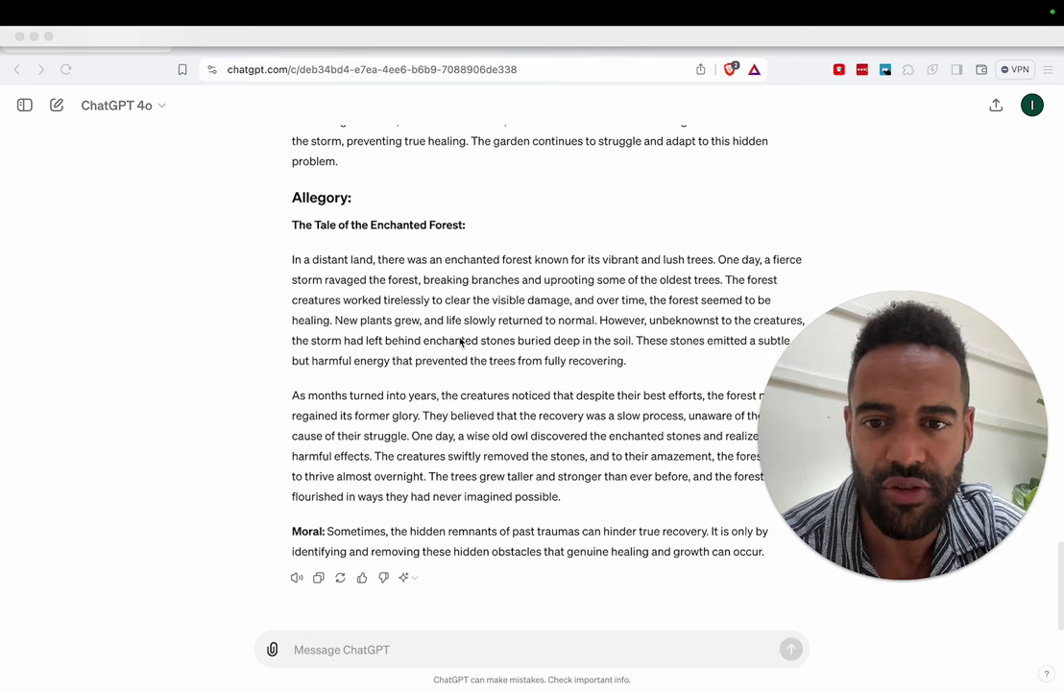
drag(870, 449, 888, 184)
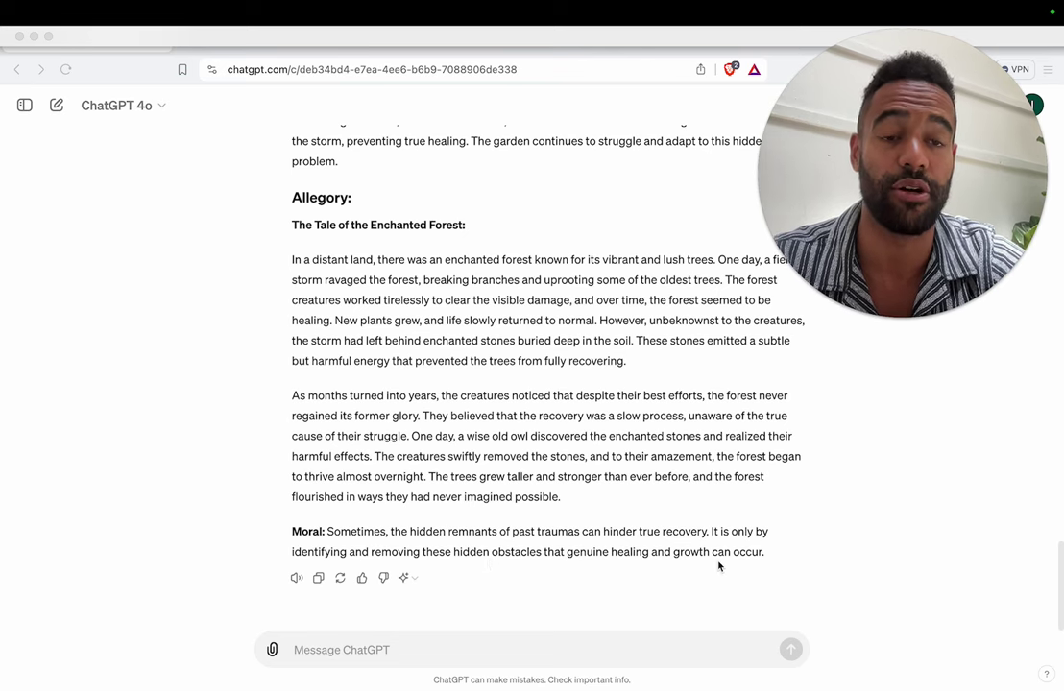
drag(905, 277, 783, 490)
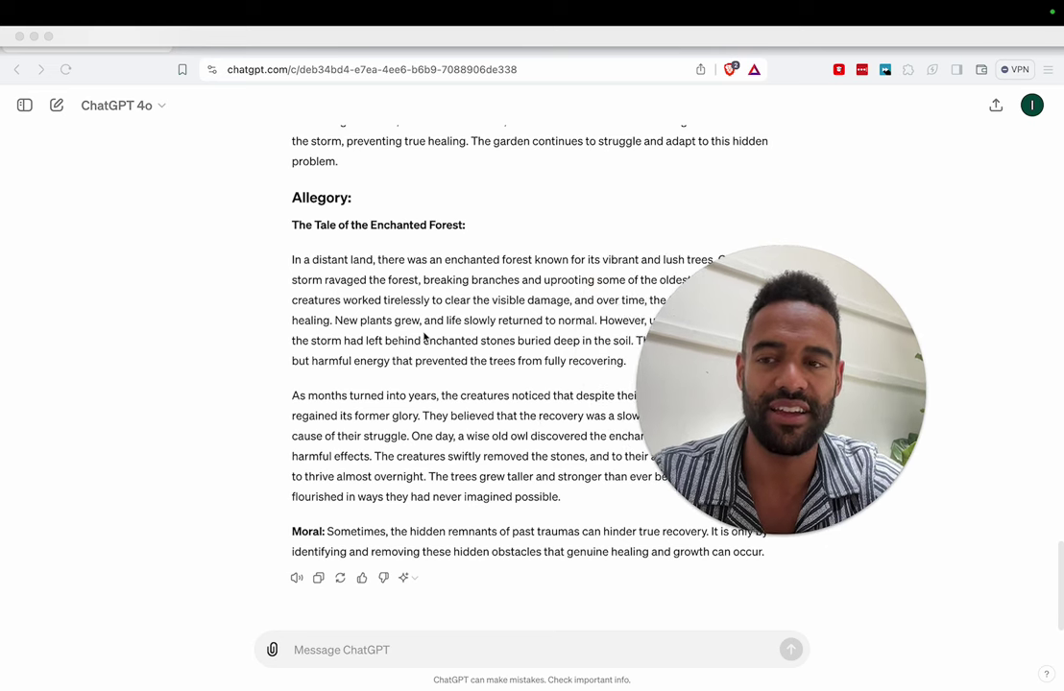
- Switch to the 'Blocked River Recovery Model' chat from the sidebar, then hide the sidebar
click(24, 105)
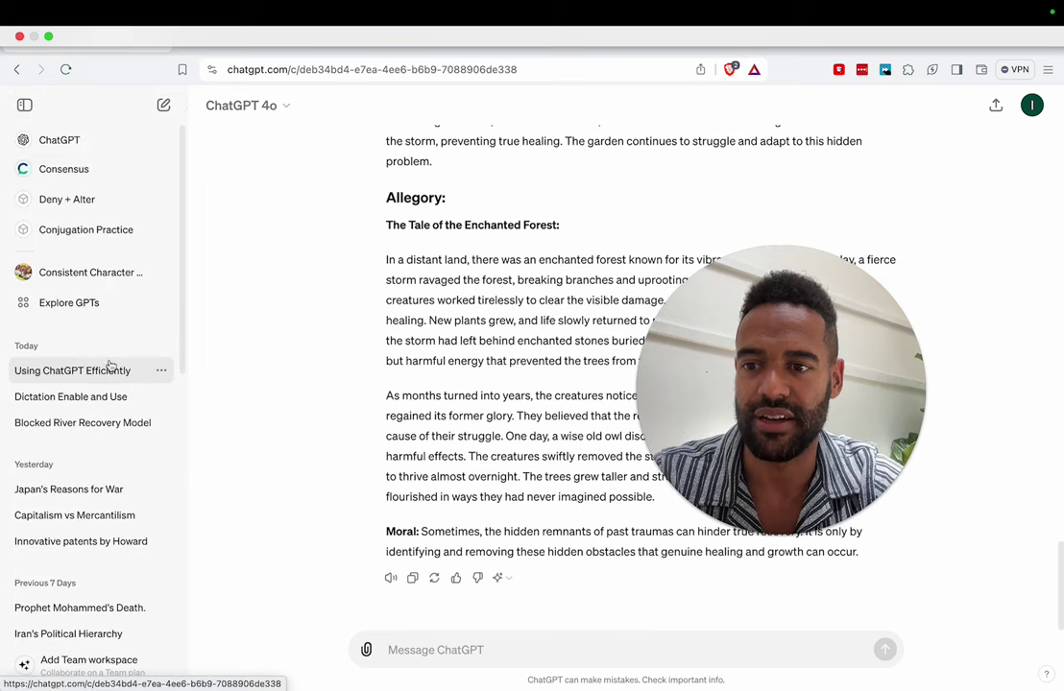
click(96, 425)
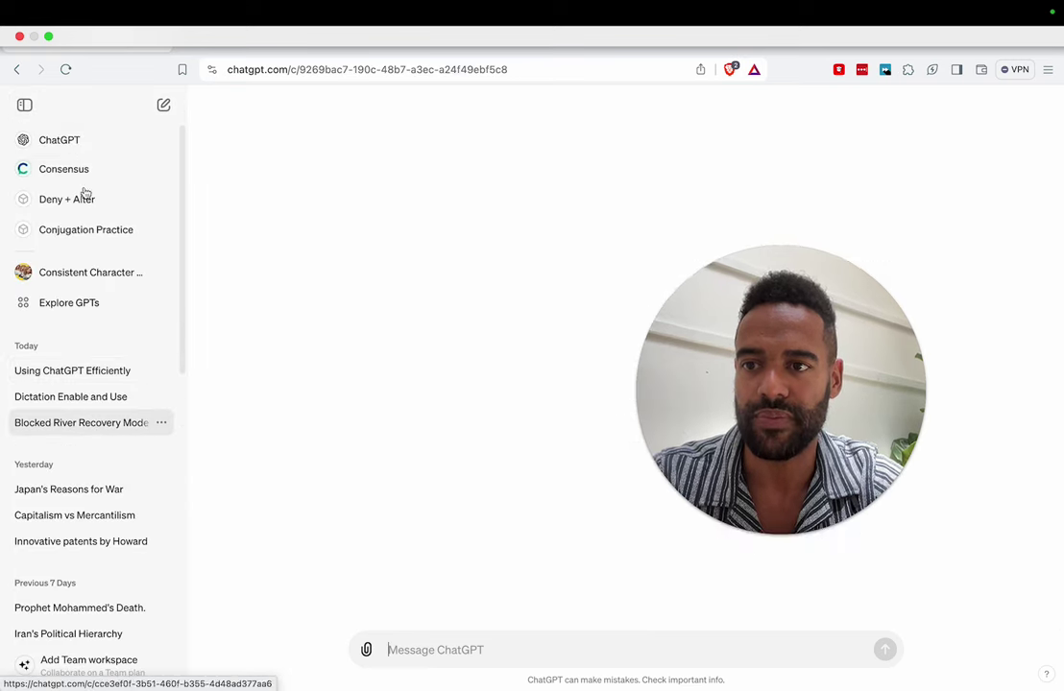
click(24, 105)
scroll(382, 322, up, 5)
scroll(382, 322, up, 4)
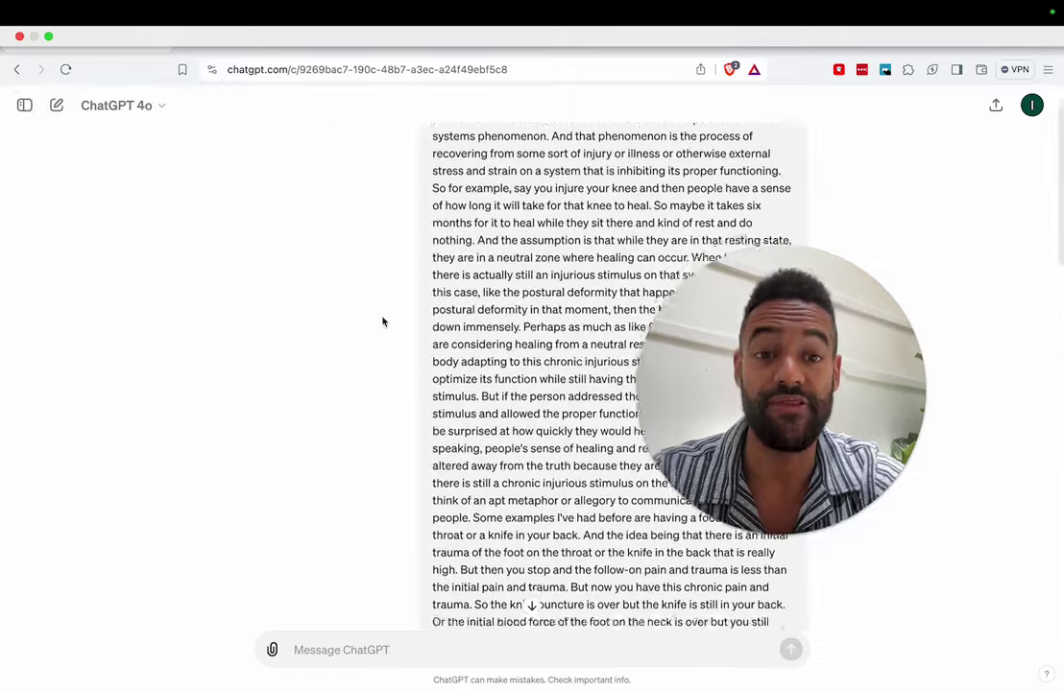
scroll(383, 320, down, 10)
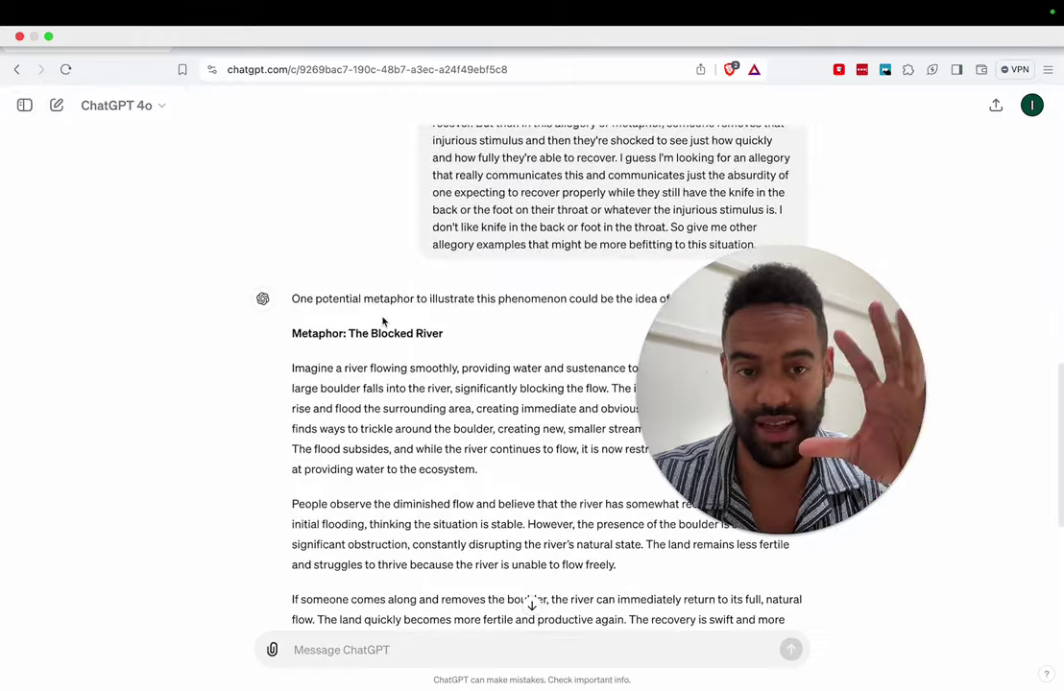
scroll(499, 220, up, 1)
scroll(498, 220, up, 10)
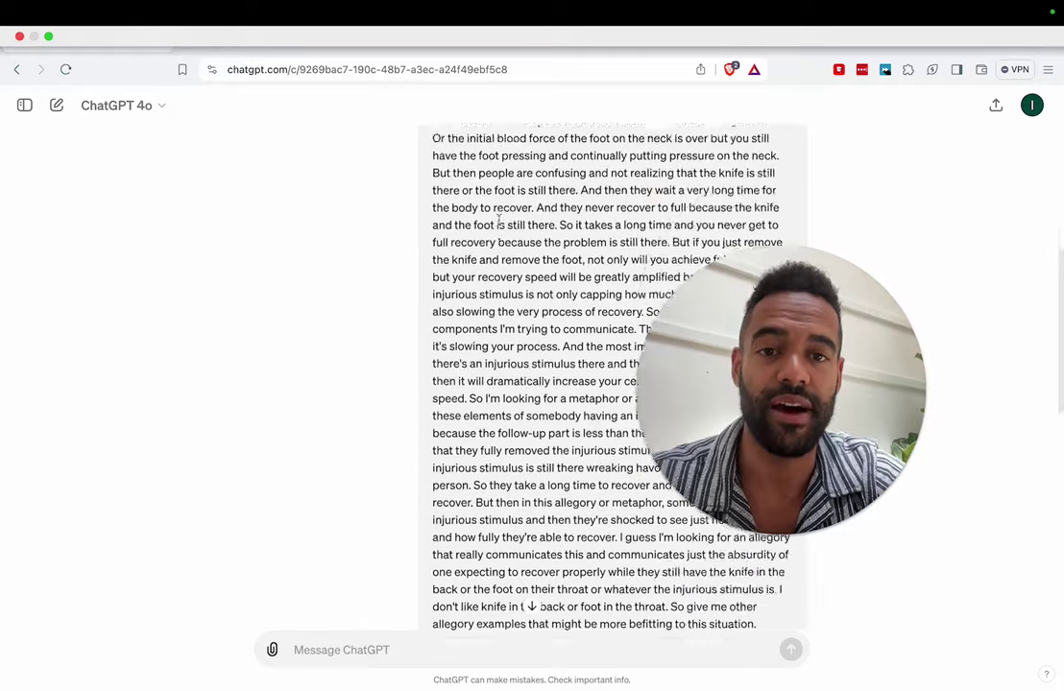
scroll(499, 220, down, 5)
- Scroll down to the assistant's Blocked River metaphor about persistent obstruction and rapid recovery
scroll(499, 220, up, 5)
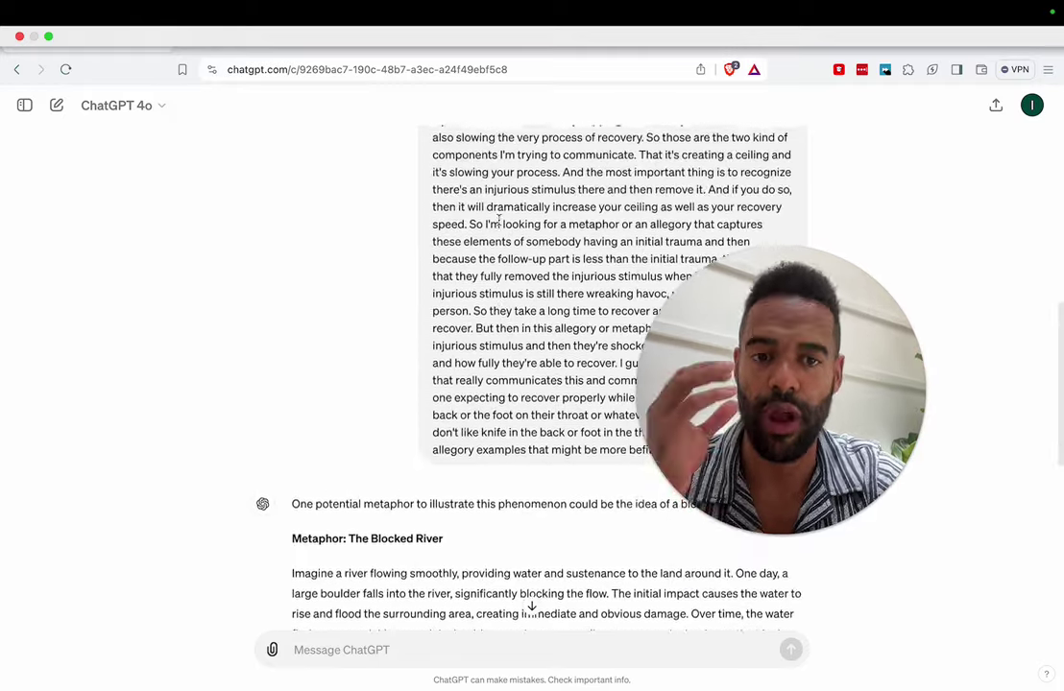
scroll(745, 276, up, 12)
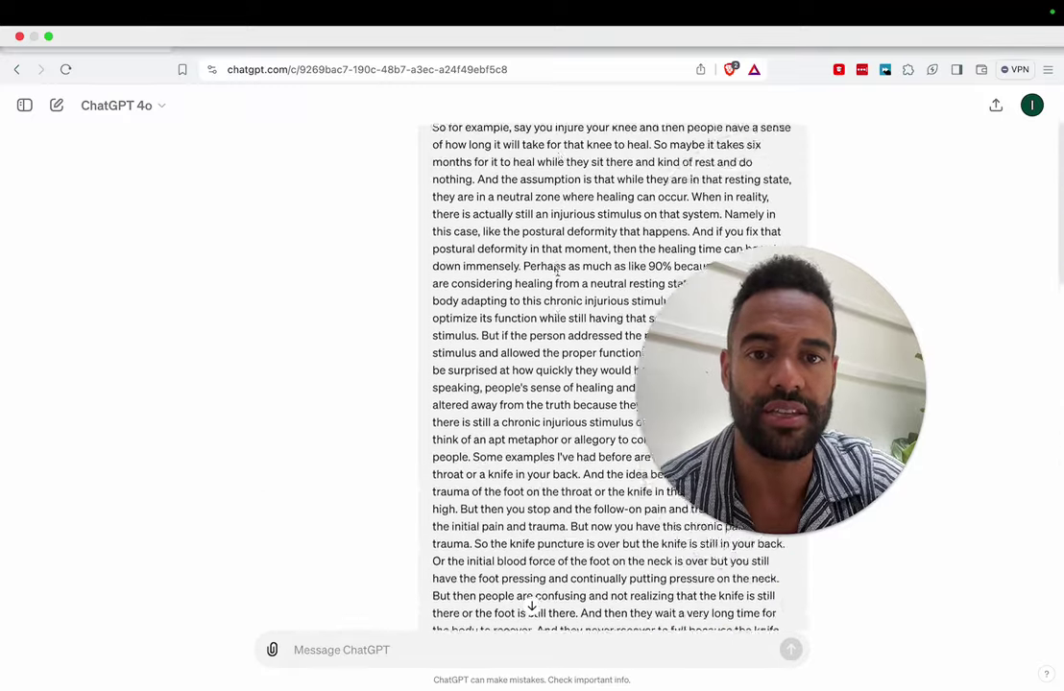
scroll(509, 175, down, 6)
scroll(514, 174, down, 5)
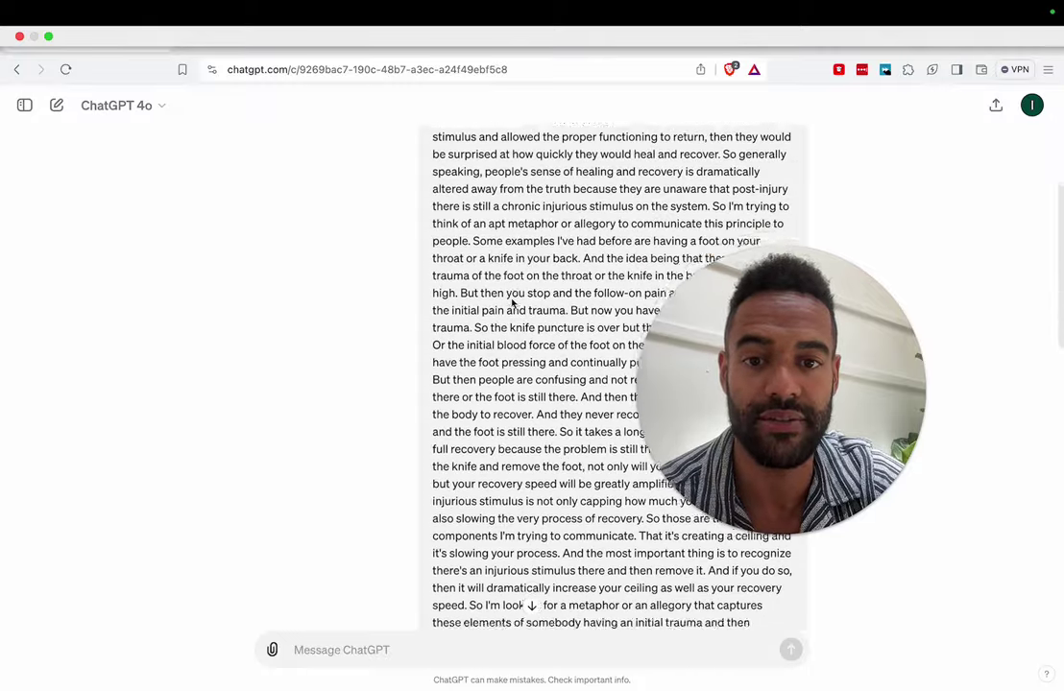
drag(782, 411, 220, 315)
scroll(735, 400, down, 4)
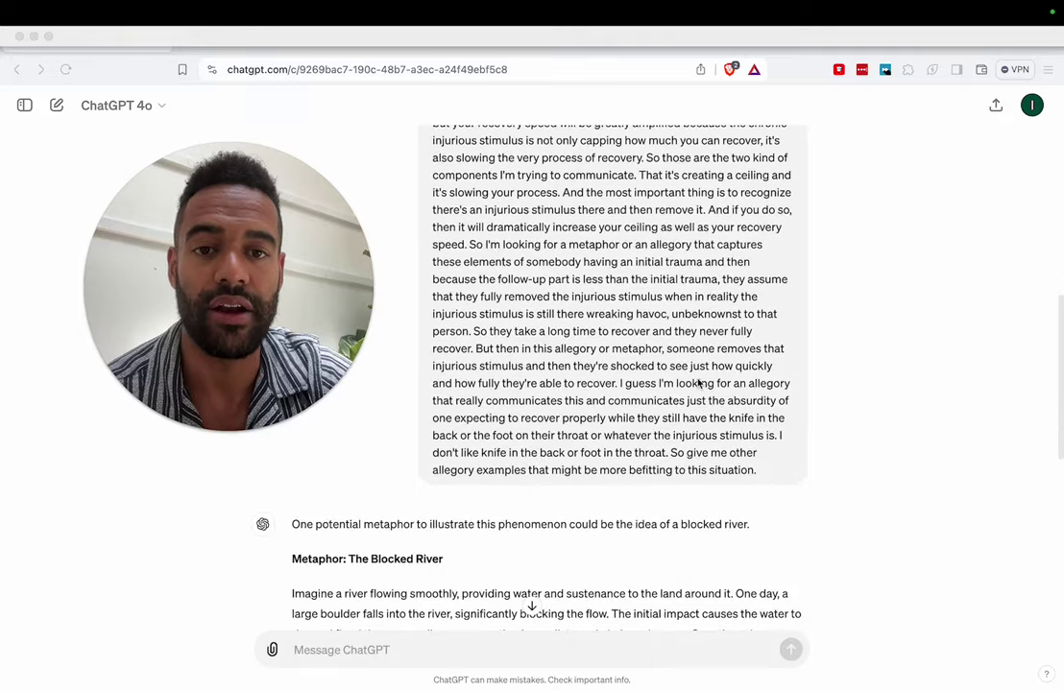
scroll(734, 399, up, 1)
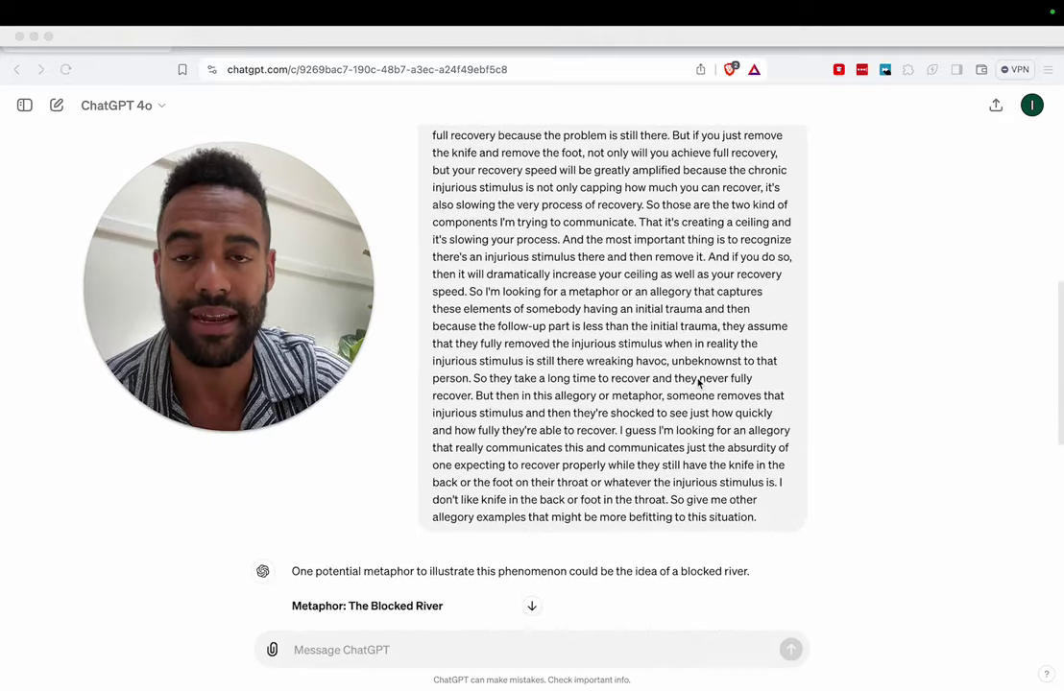
scroll(644, 362, down, 2)
drag(377, 311, 672, 378)
scroll(669, 378, down, 1)
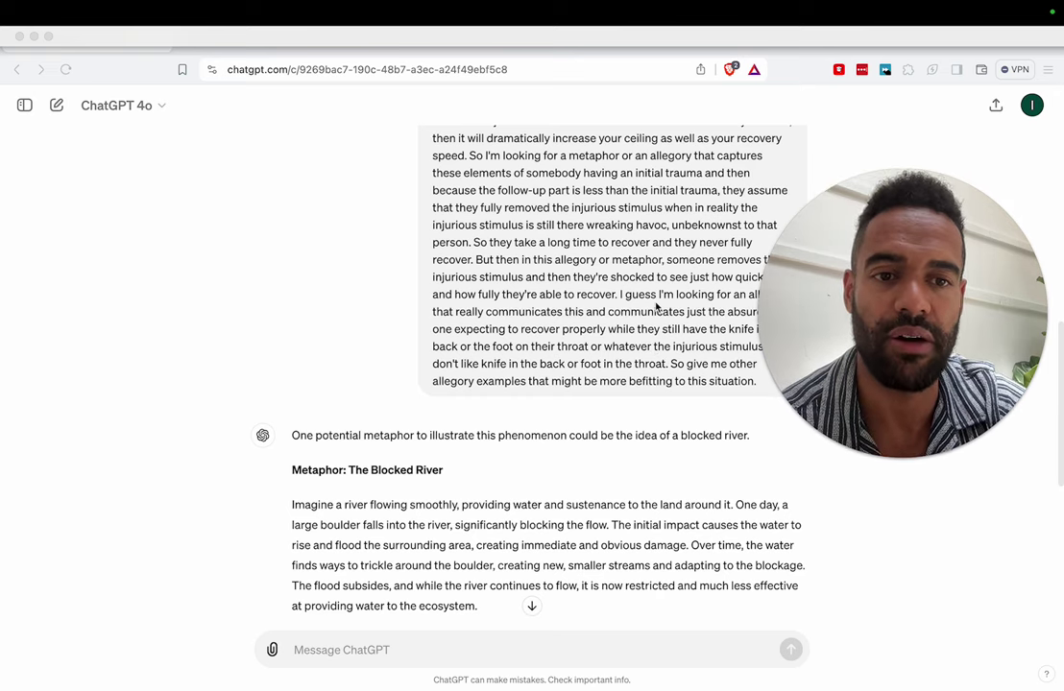
scroll(658, 306, down, 2)
scroll(656, 305, down, 6)
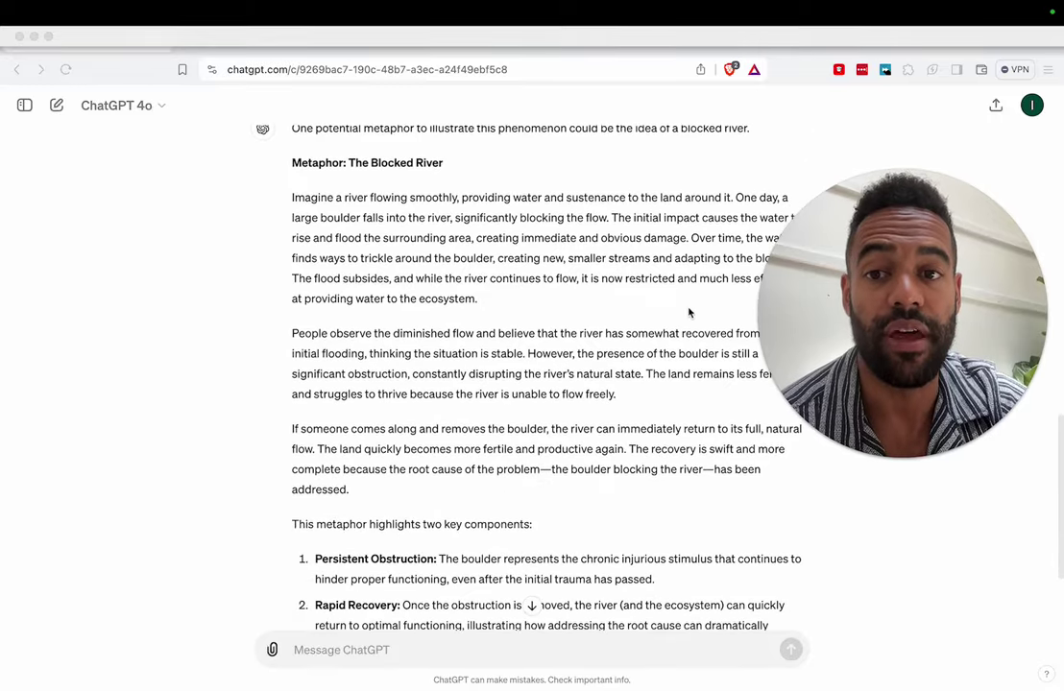
drag(844, 317, 109, 408)
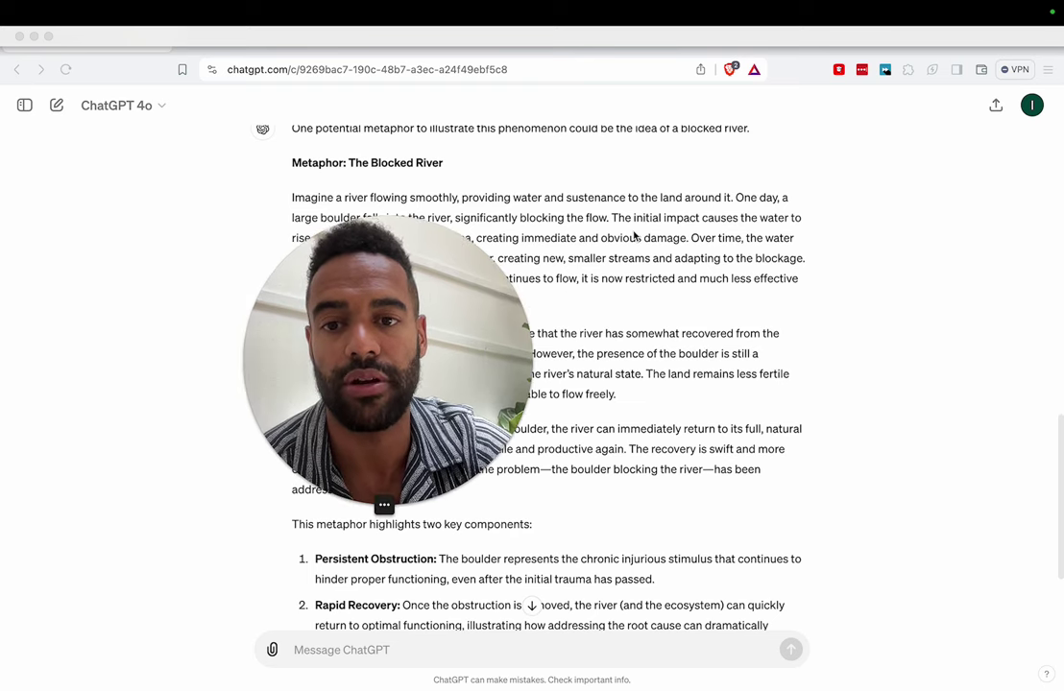
scroll(447, 288, down, 2)
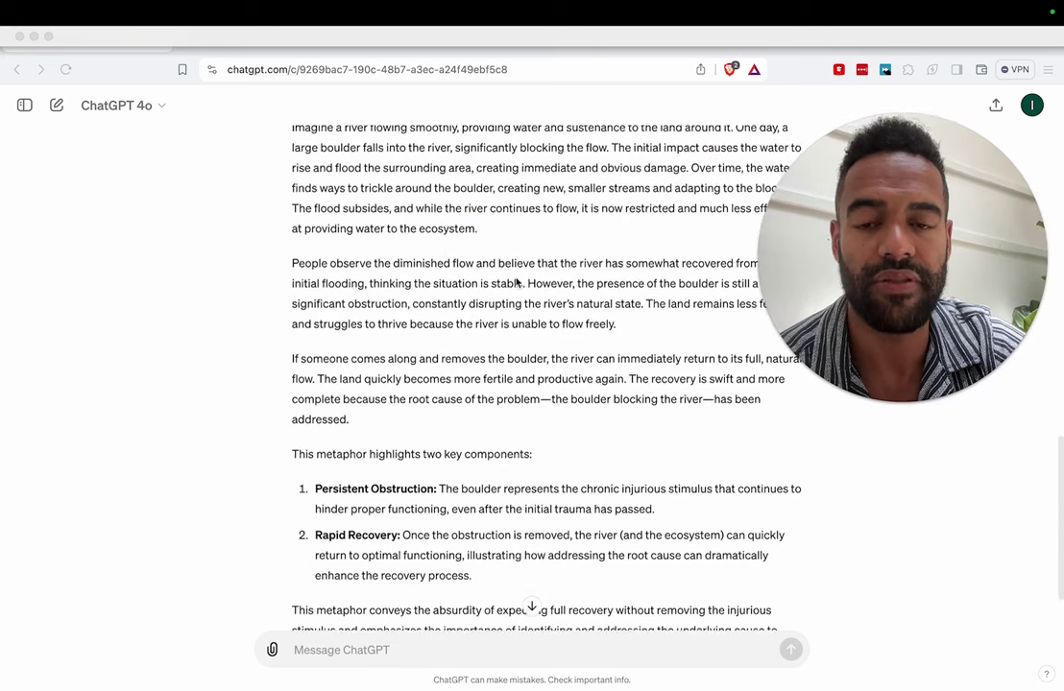
scroll(500, 288, up, 1)
drag(946, 332, 938, 549)
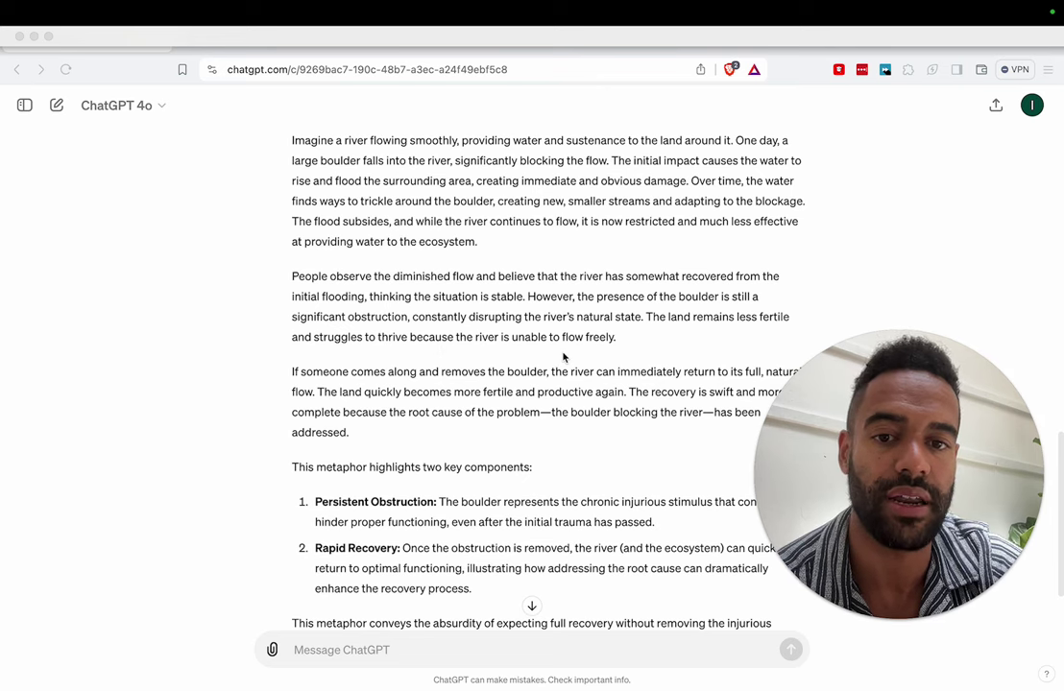
drag(900, 476, 903, 200)
scroll(475, 389, down, 1)
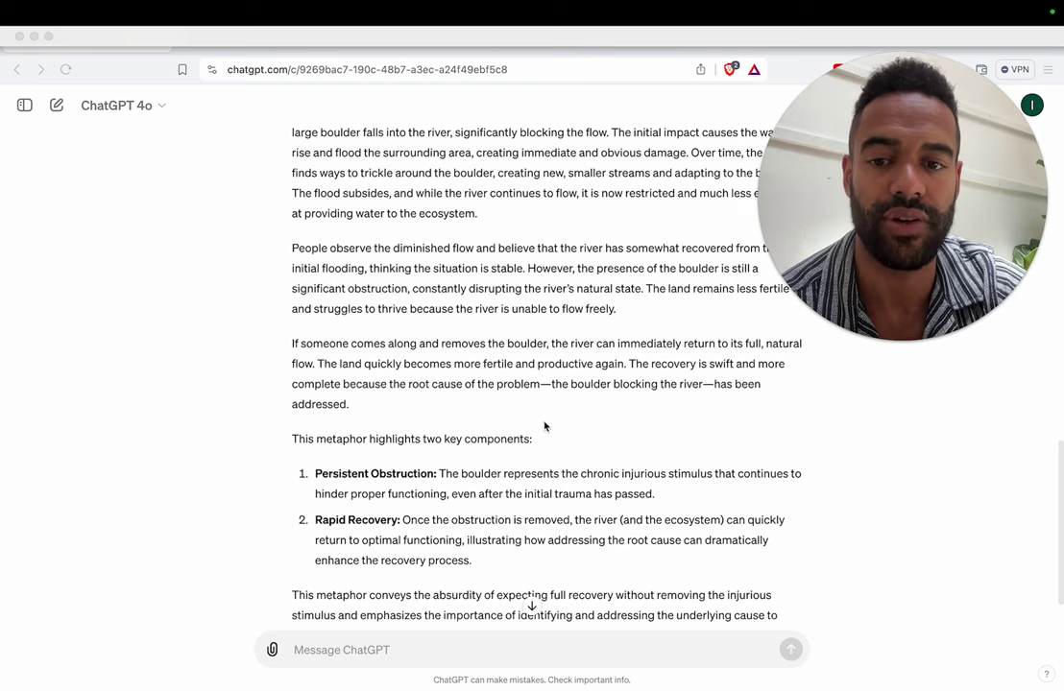
scroll(545, 427, down, 2)
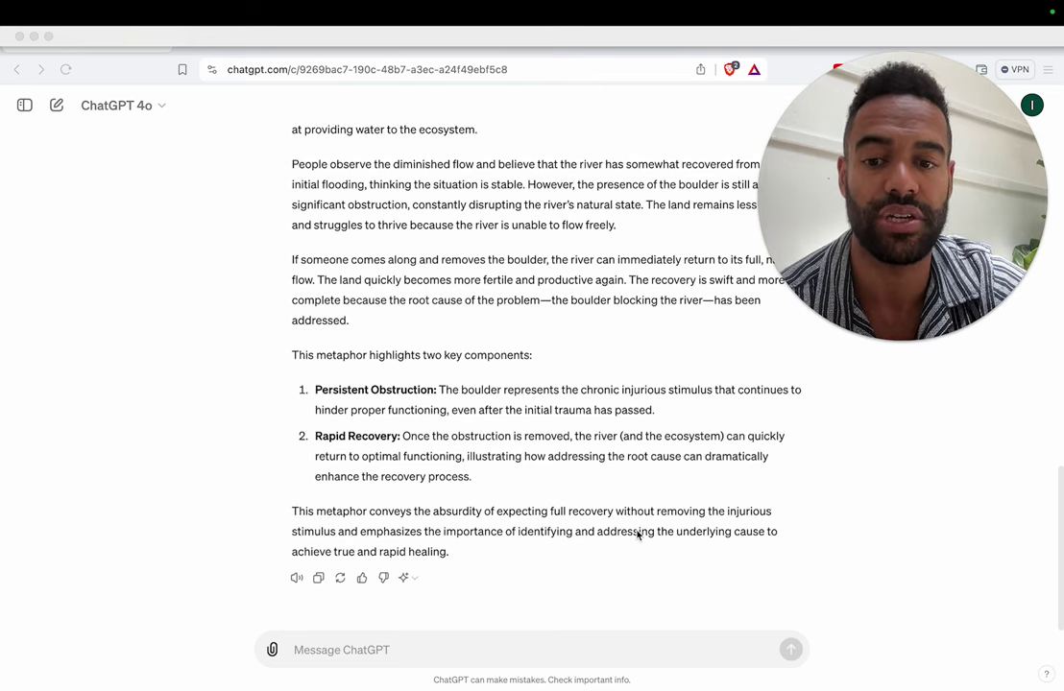
scroll(638, 535, up, 5)
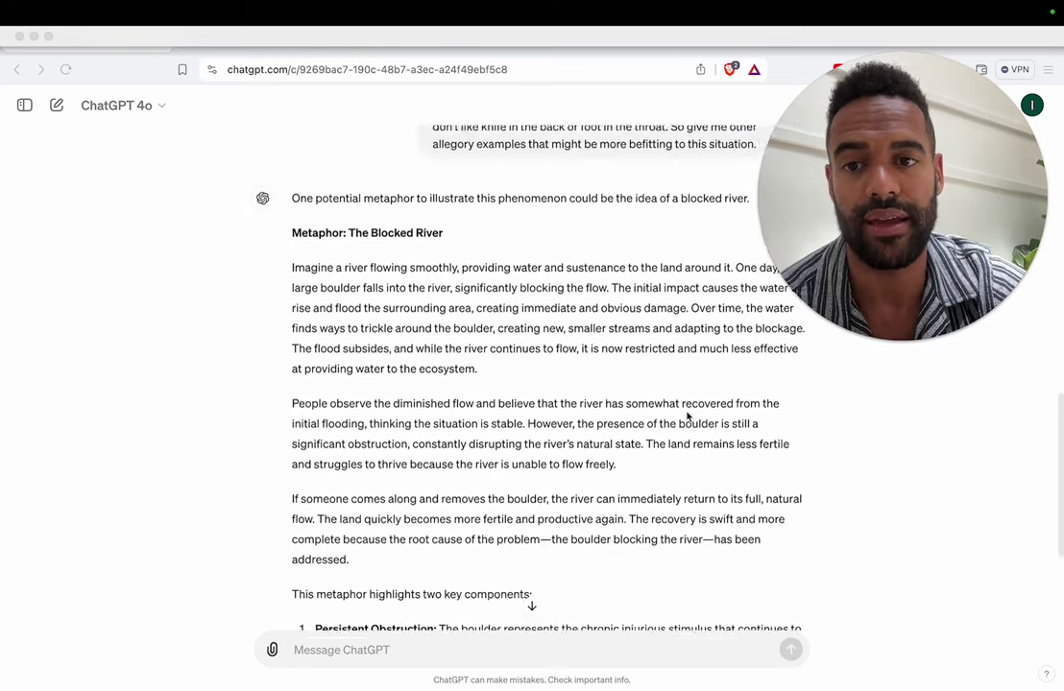
scroll(687, 415, up, 2)
scroll(687, 415, down, 3)
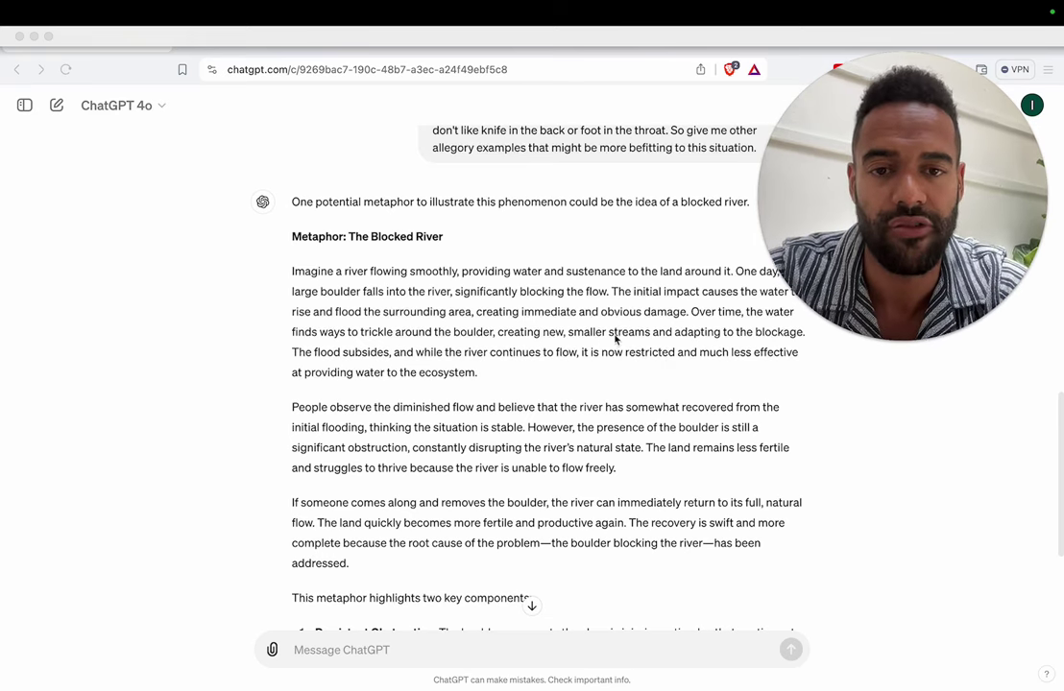
scroll(611, 350, down, 3)
scroll(609, 357, up, 1)
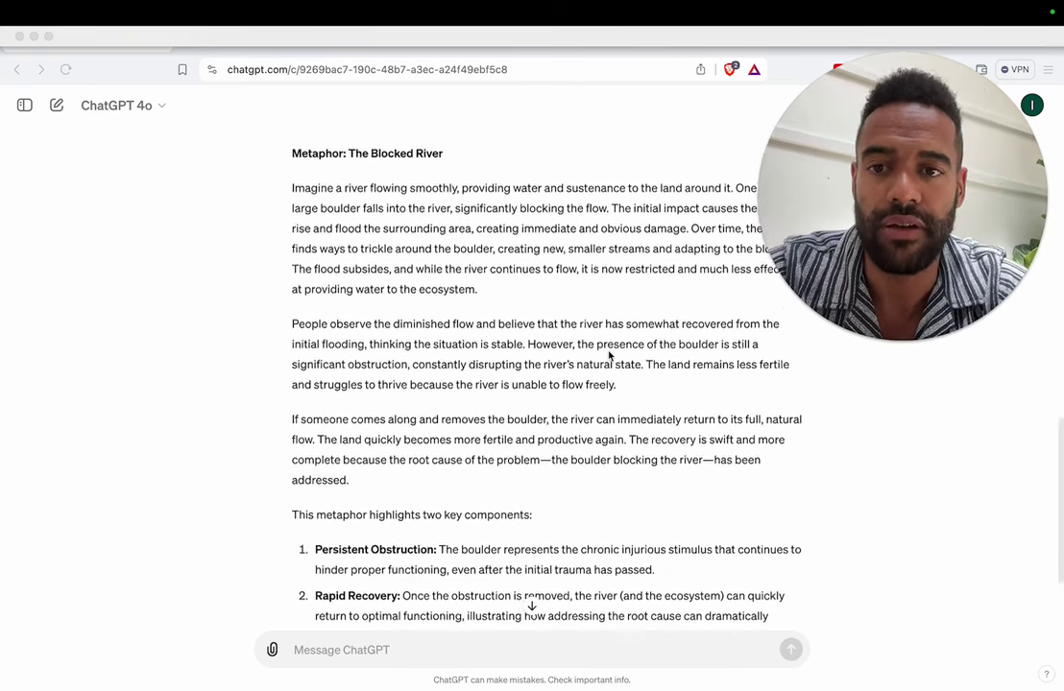
scroll(608, 356, up, 2)
scroll(609, 356, down, 1)
scroll(609, 356, down, 2)
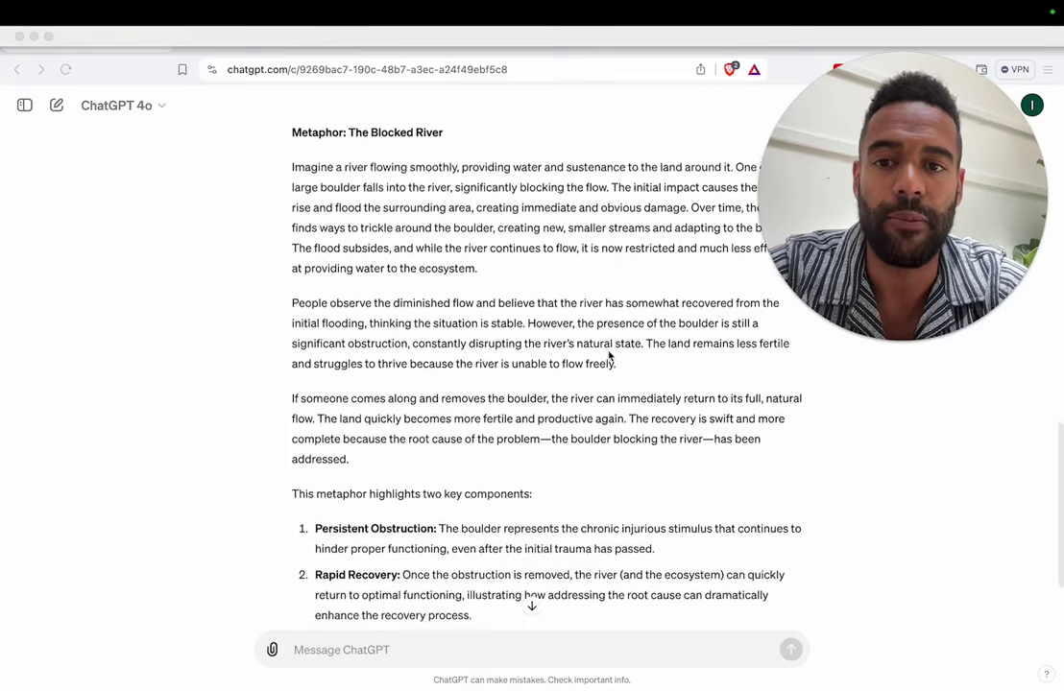
scroll(609, 356, up, 2)
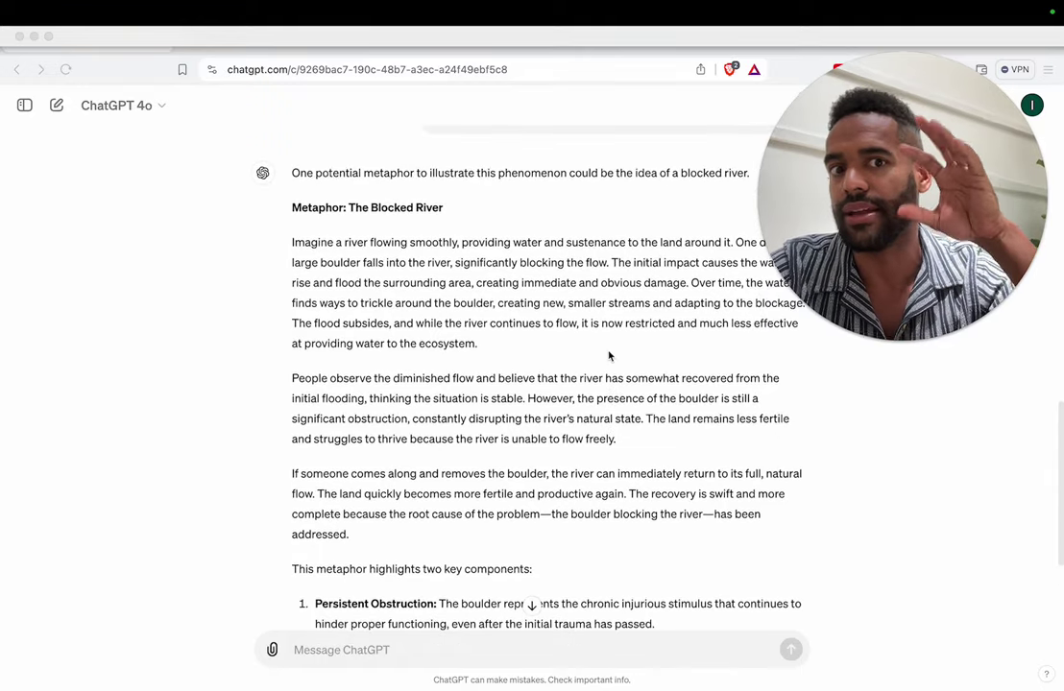
drag(944, 278, 944, 554)
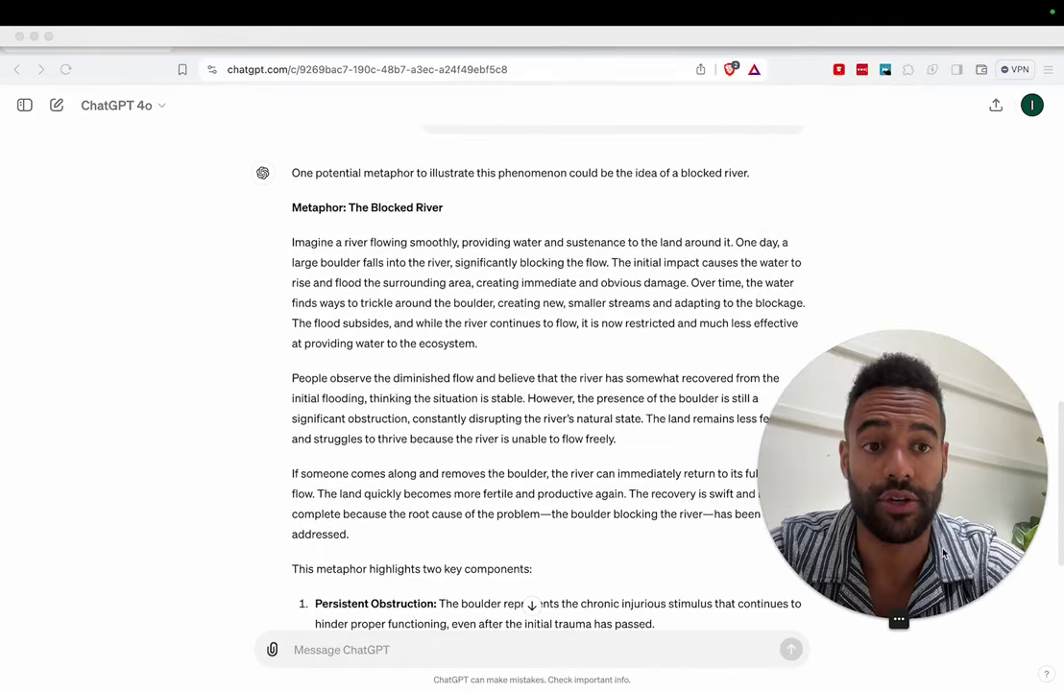
scroll(536, 355, down, 1)
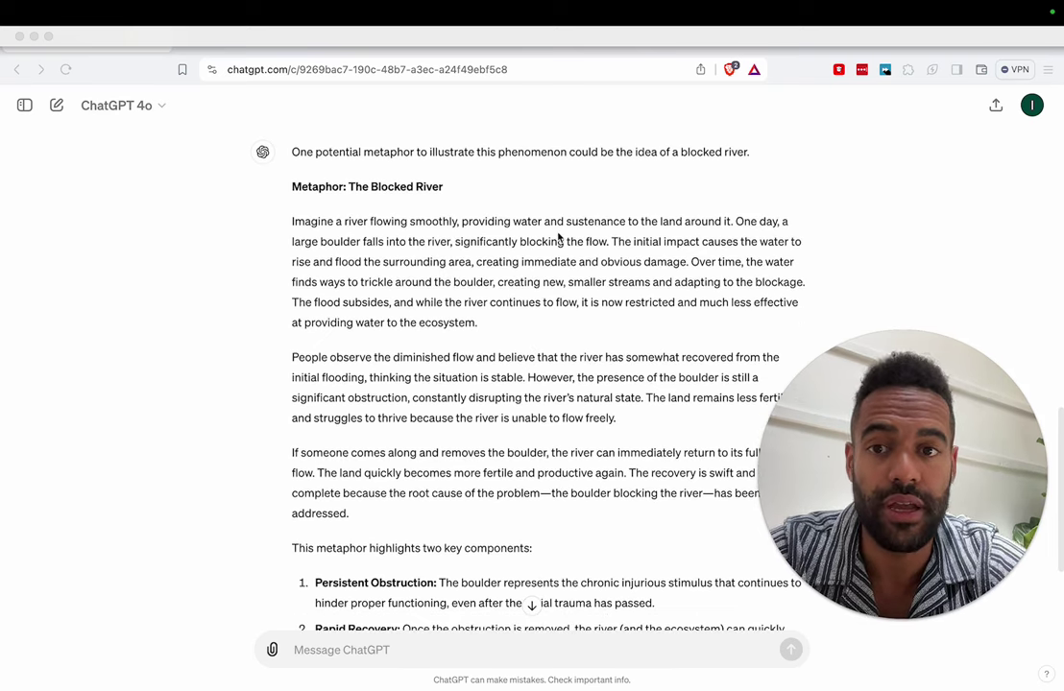
scroll(605, 255, down, 1)
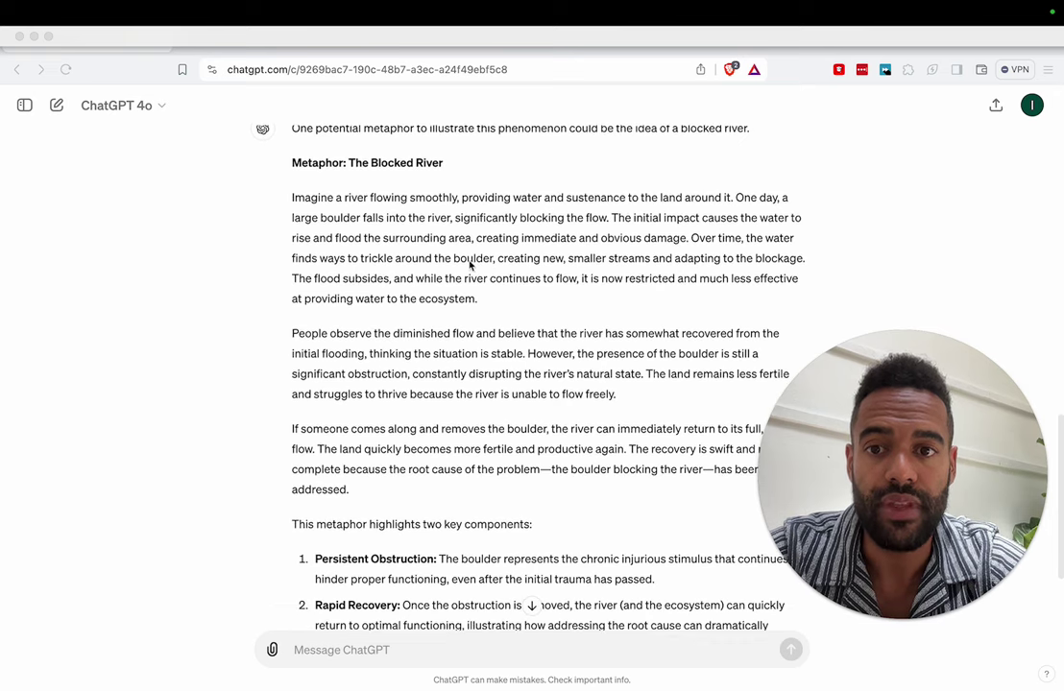
scroll(596, 248, down, 1)
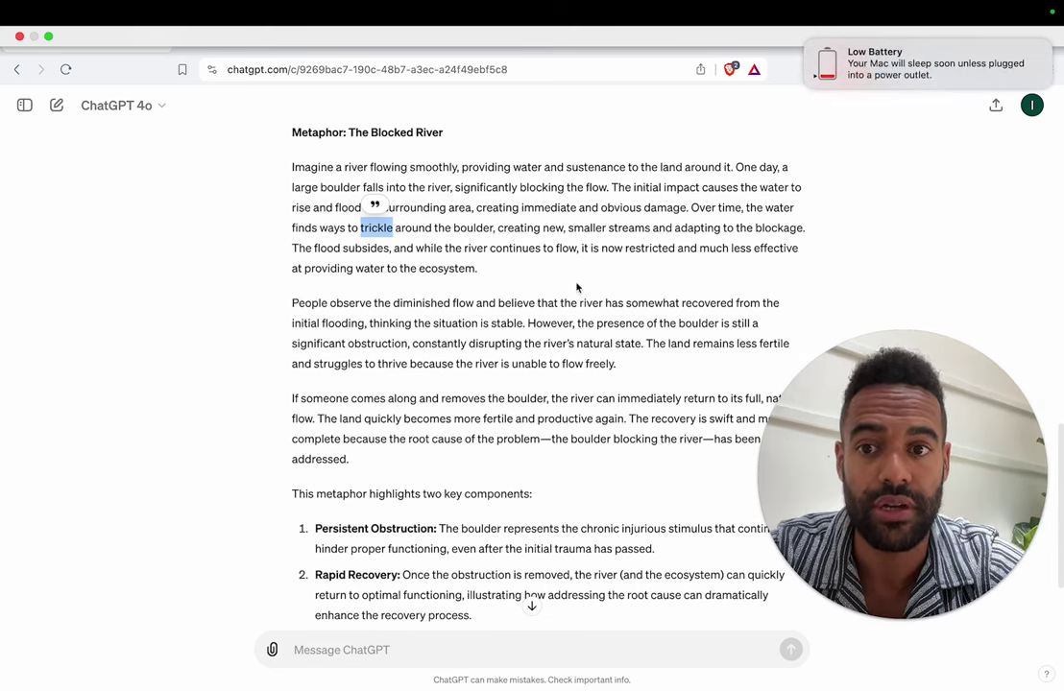
scroll(567, 295, down, 1)
scroll(638, 238, down, 1)
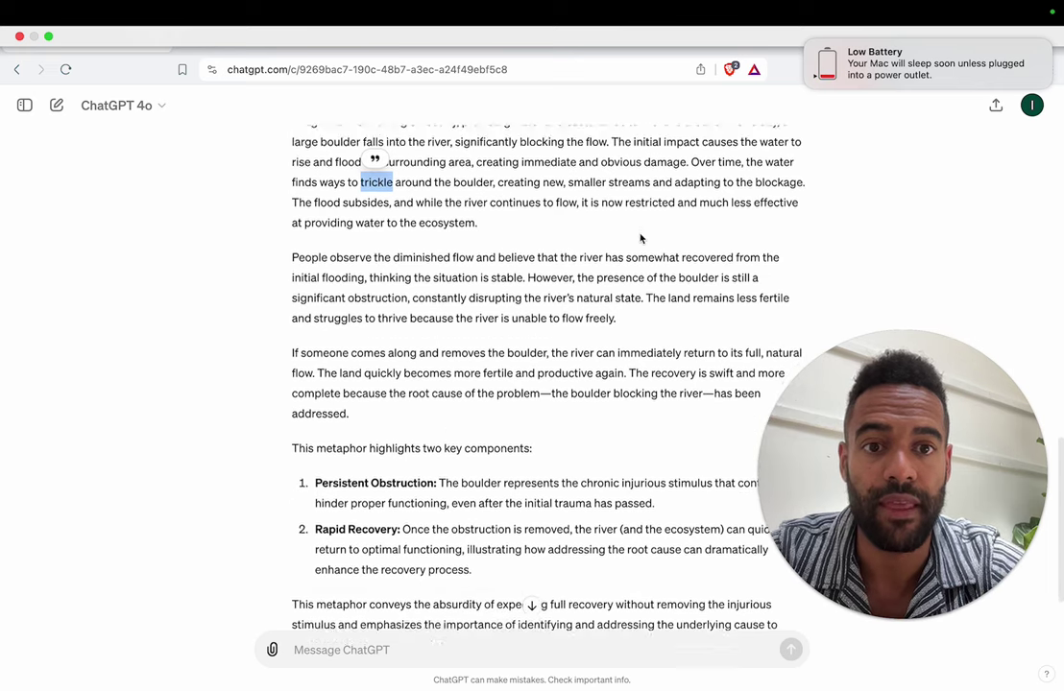
scroll(640, 238, down, 3)
double_click(455, 165)
scroll(499, 202, up, 2)
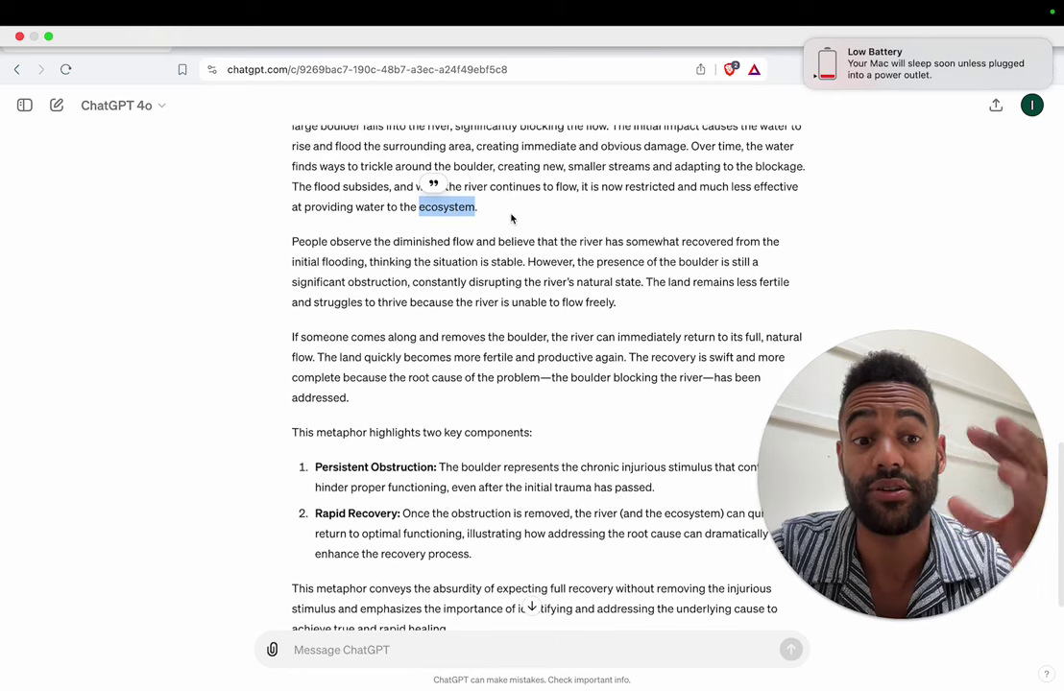
click(436, 242)
double_click(436, 242)
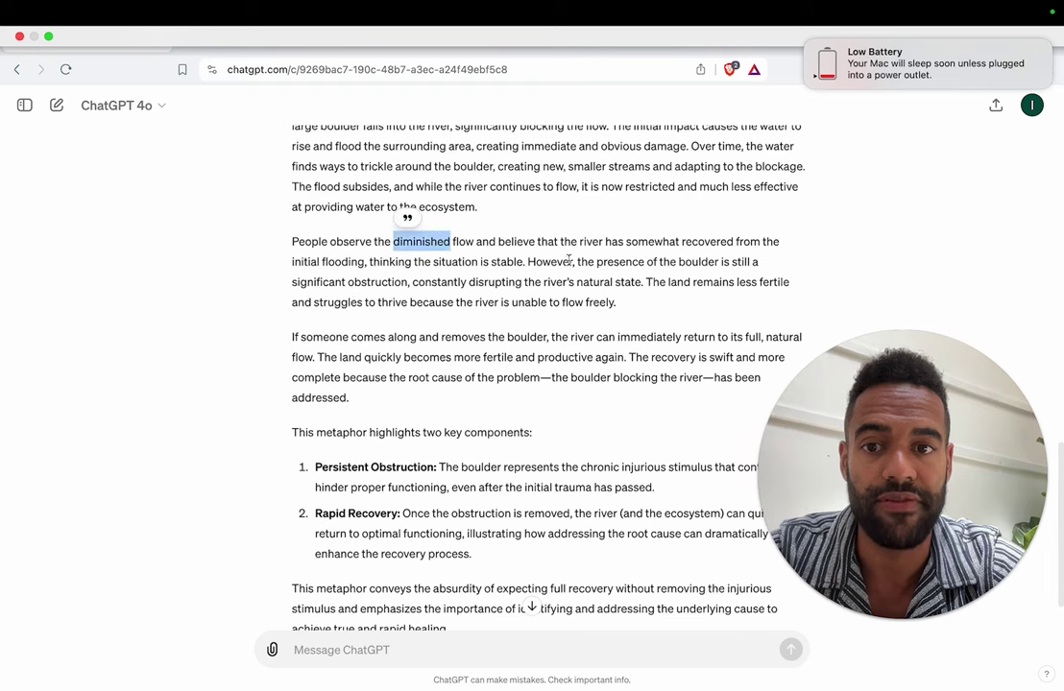
double_click(506, 261)
scroll(629, 327, down, 1)
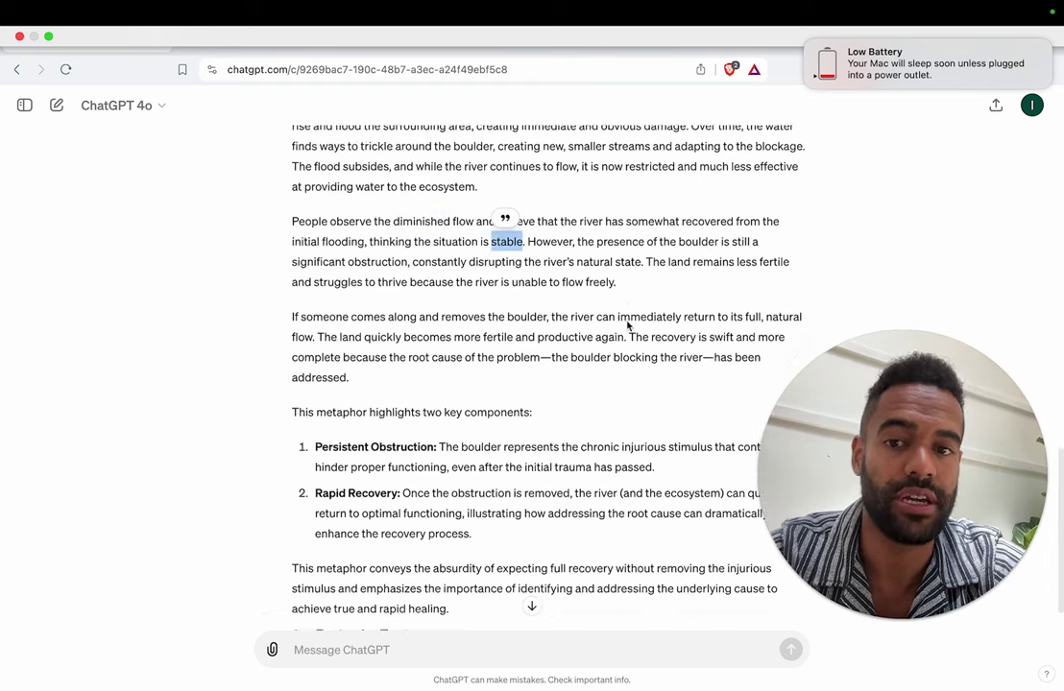